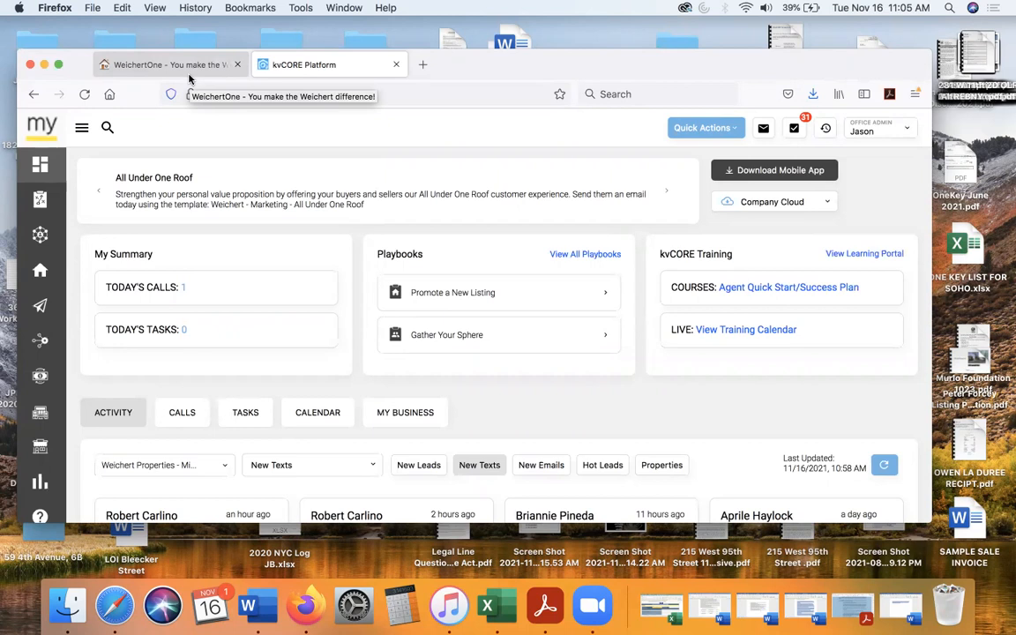
# - Open Cole Realty Resource from the associate information on the WeichertOne site
pyautogui.click(189, 80)
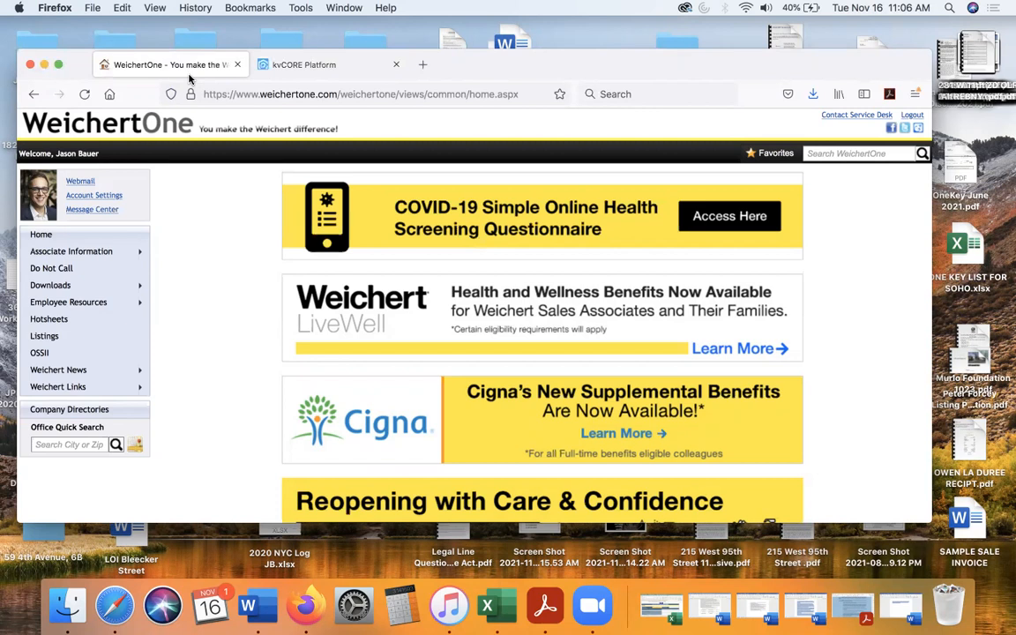
pyautogui.click(322, 70)
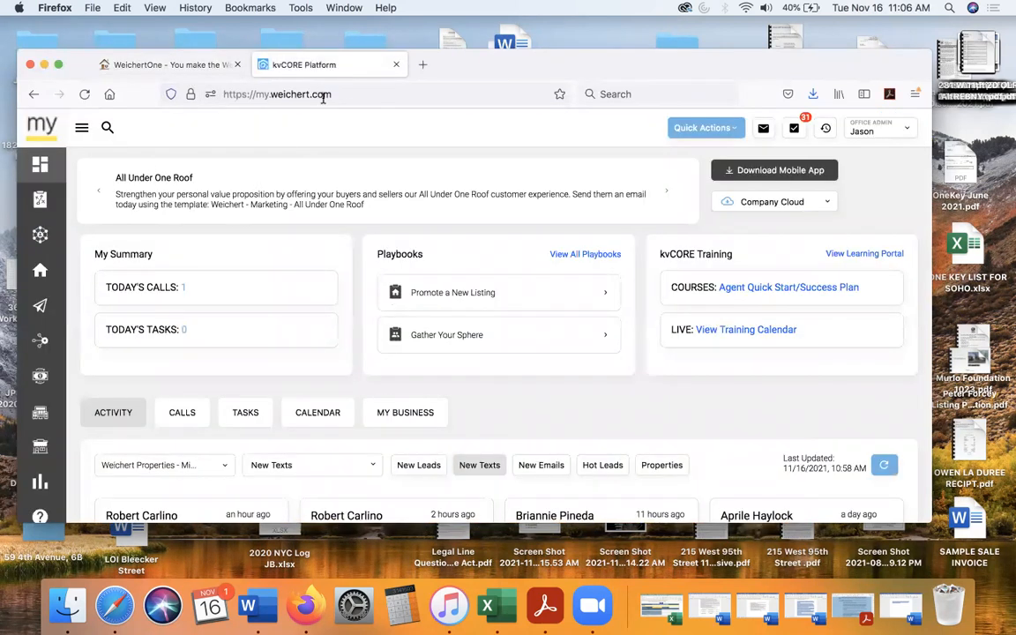
pyautogui.click(168, 67)
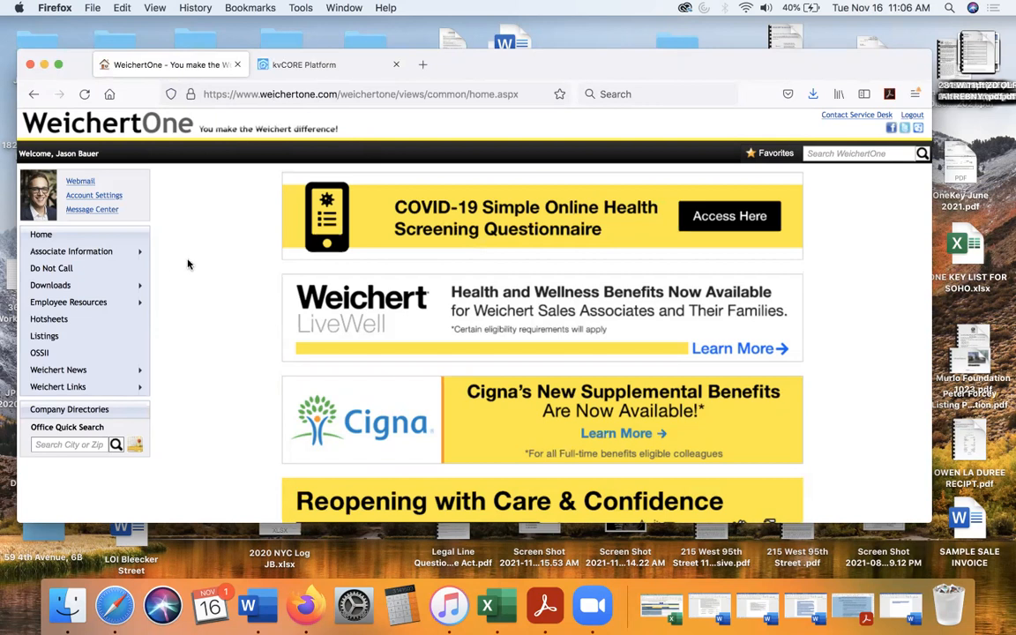
pyautogui.moveTo(102, 257)
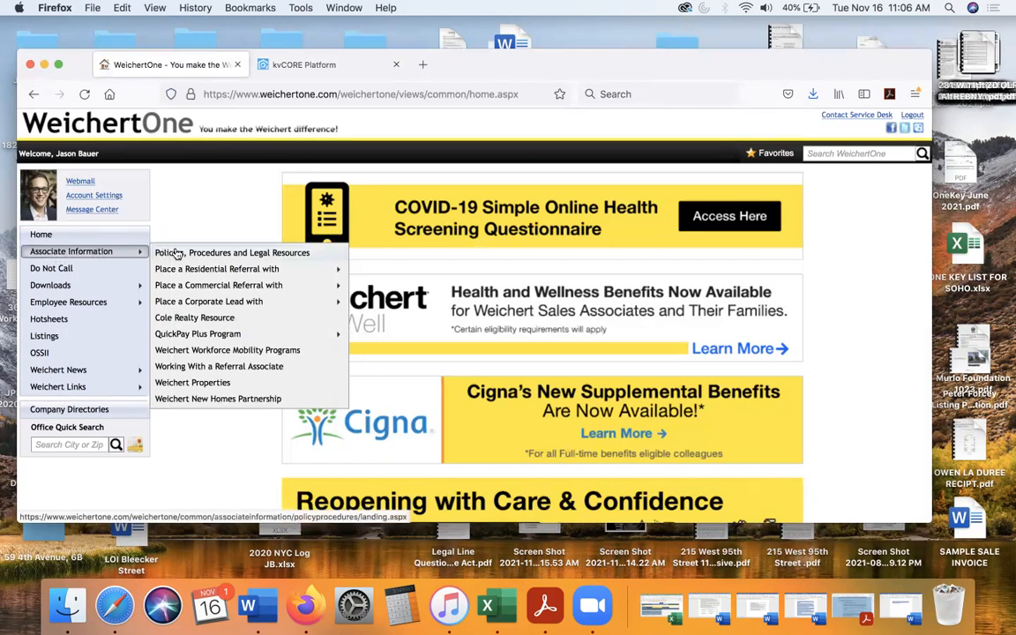
pyautogui.click(184, 319)
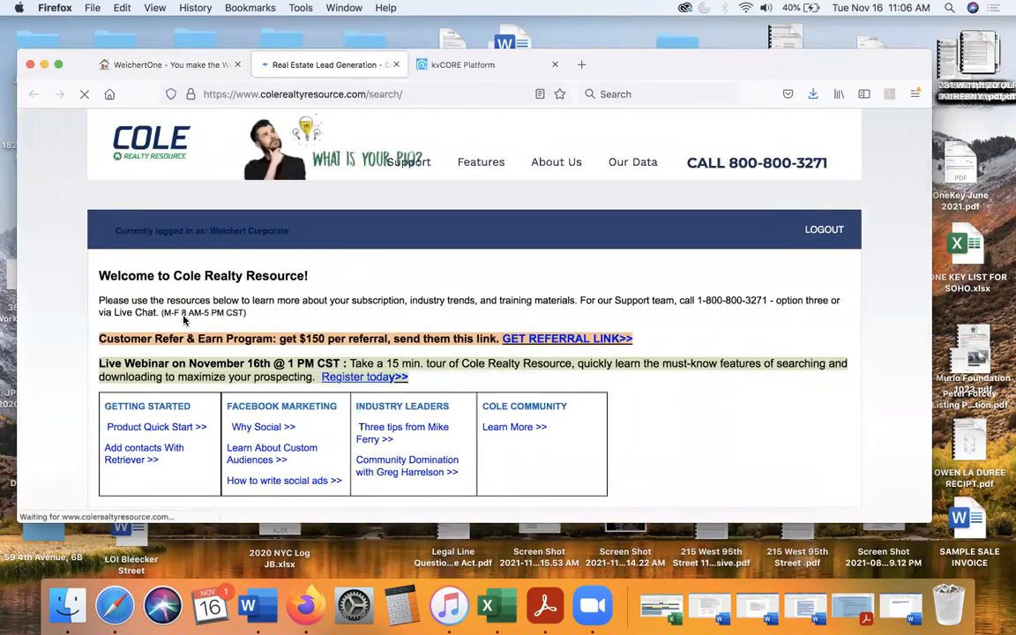
# - Enter 11211 as the zip code in the geographic criteria of the Cole Realty Resource search
pyautogui.scroll(-8, 324, 300)
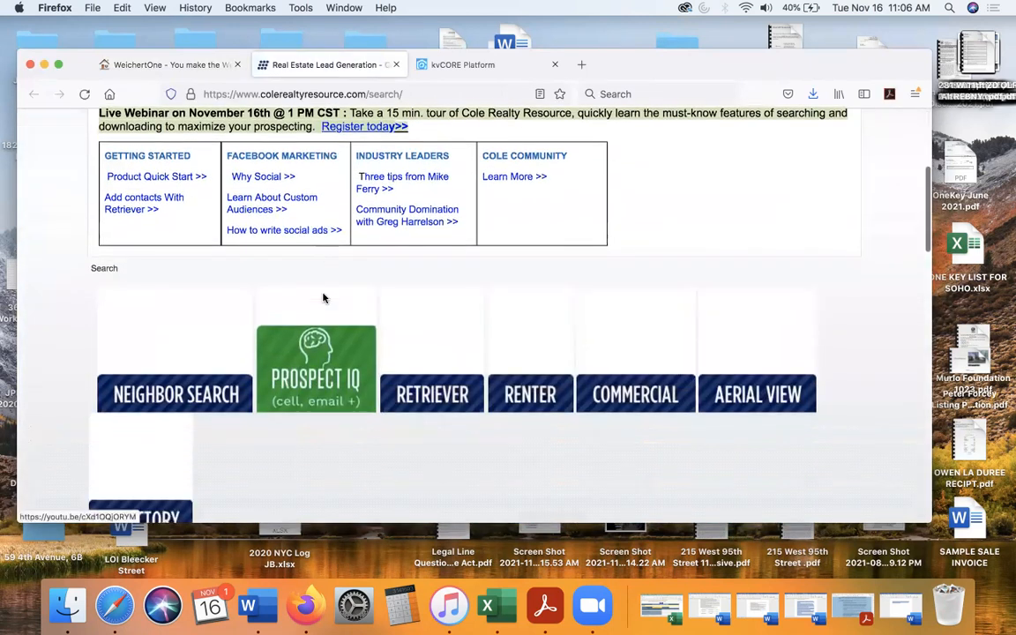
pyautogui.scroll(-2, 324, 300)
pyautogui.scroll(2, 326, 298)
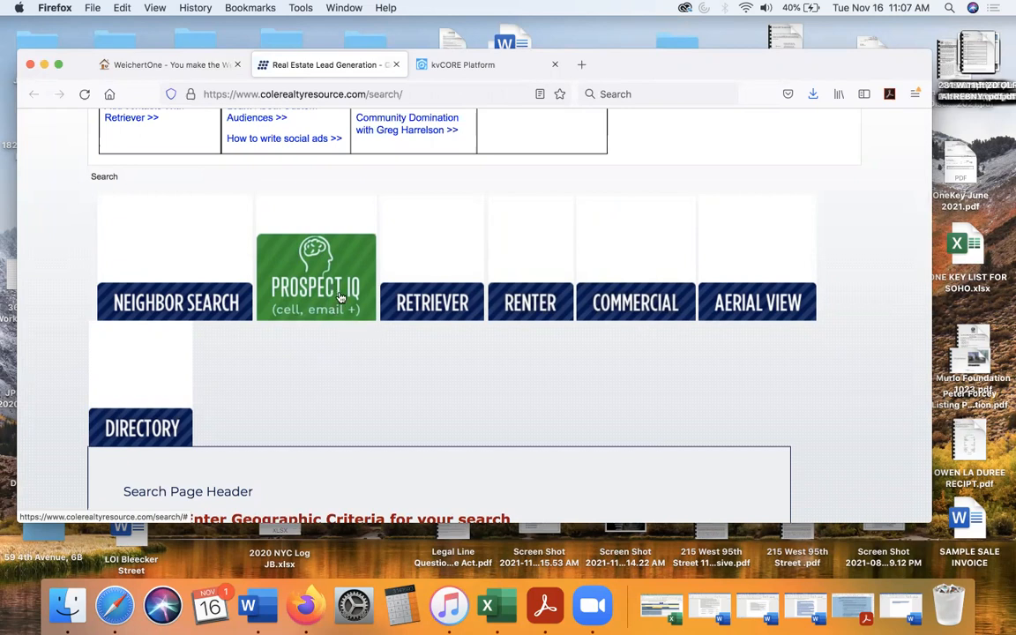
pyautogui.scroll(-5, 340, 297)
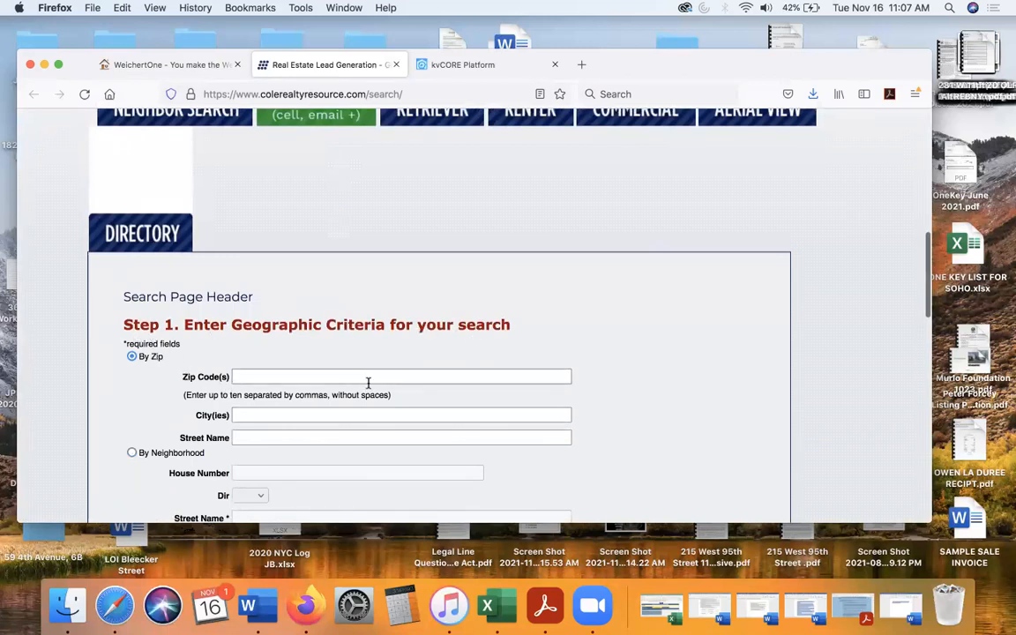
pyautogui.click(264, 377)
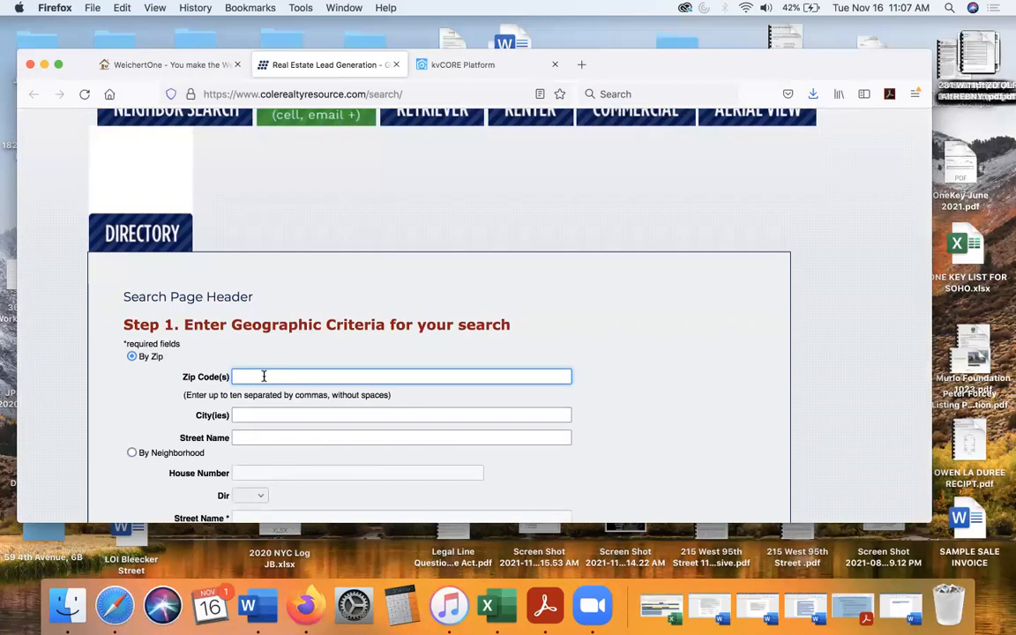
pyautogui.write('11211')
# - Leave the advanced criteria empty and choose Emailing as the type of list to create
pyautogui.scroll(-4, 236, 328)
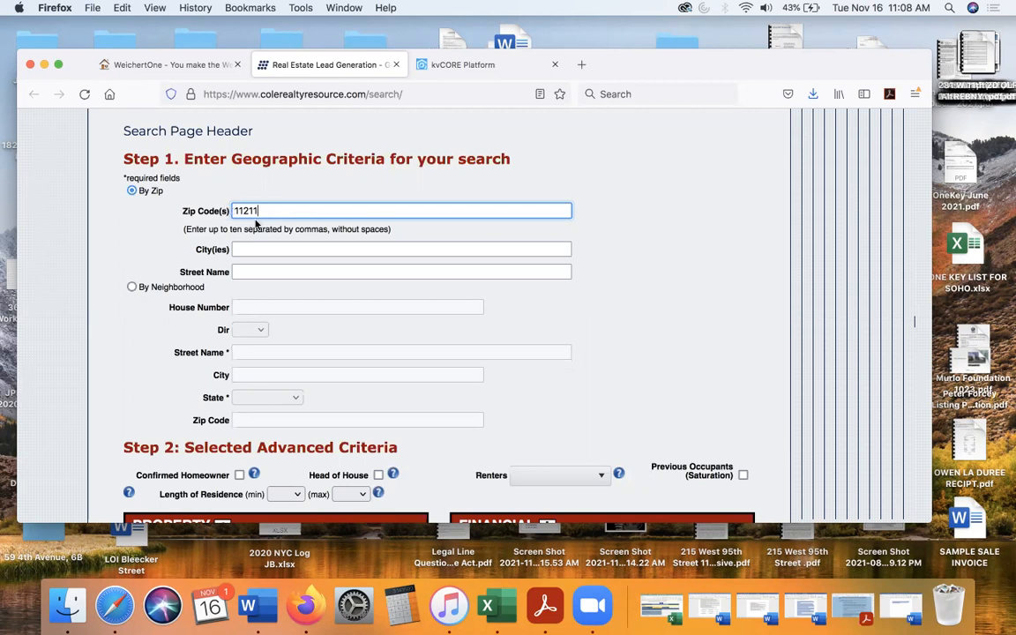
pyautogui.scroll(-7, 269, 210)
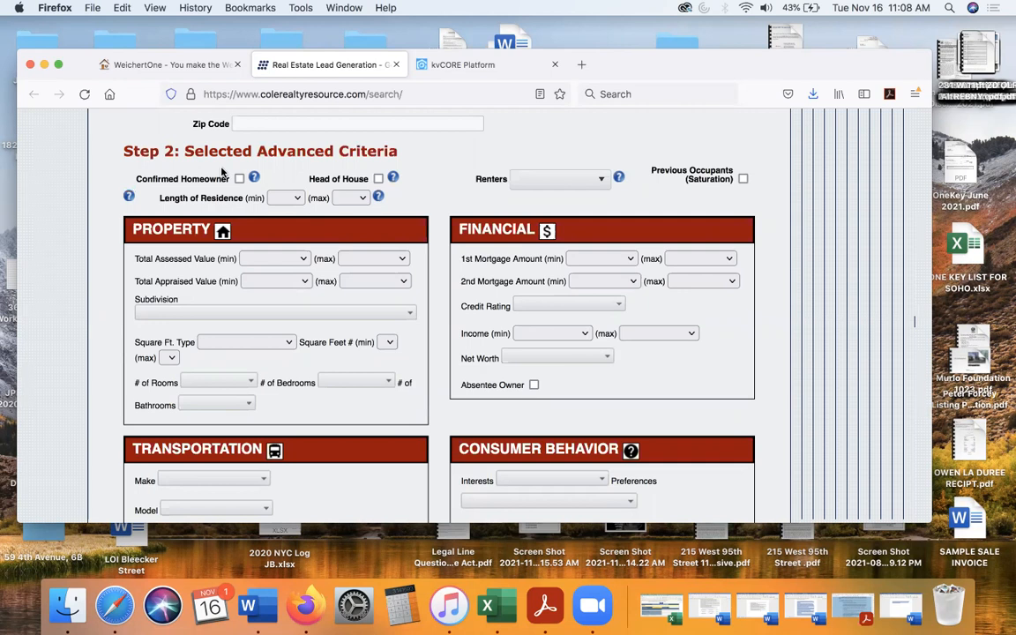
pyautogui.scroll(-9, 222, 172)
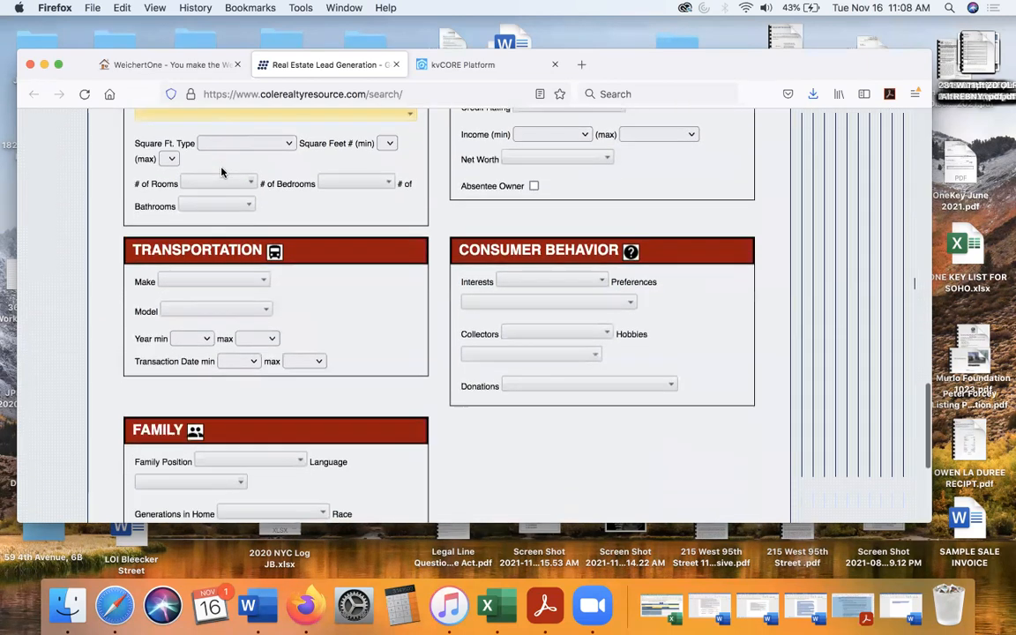
pyautogui.scroll(-3, 222, 172)
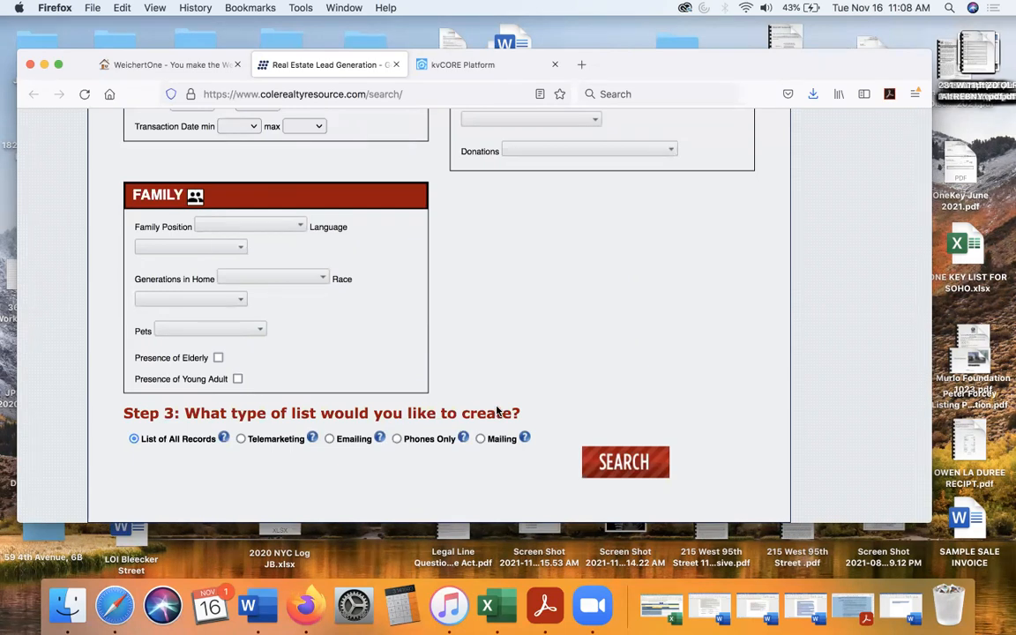
pyautogui.click(330, 440)
# - Run the zip code search for the emailing list and continue past the record-limit notice
pyautogui.scroll(10, 538, 322)
pyautogui.scroll(2, 537, 313)
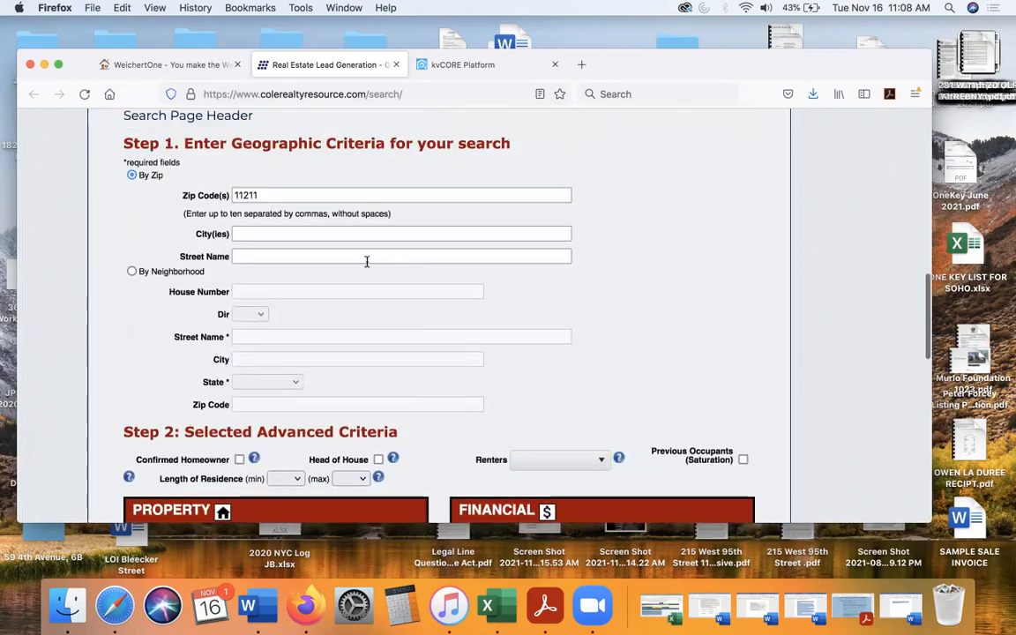
pyautogui.scroll(-12, 283, 236)
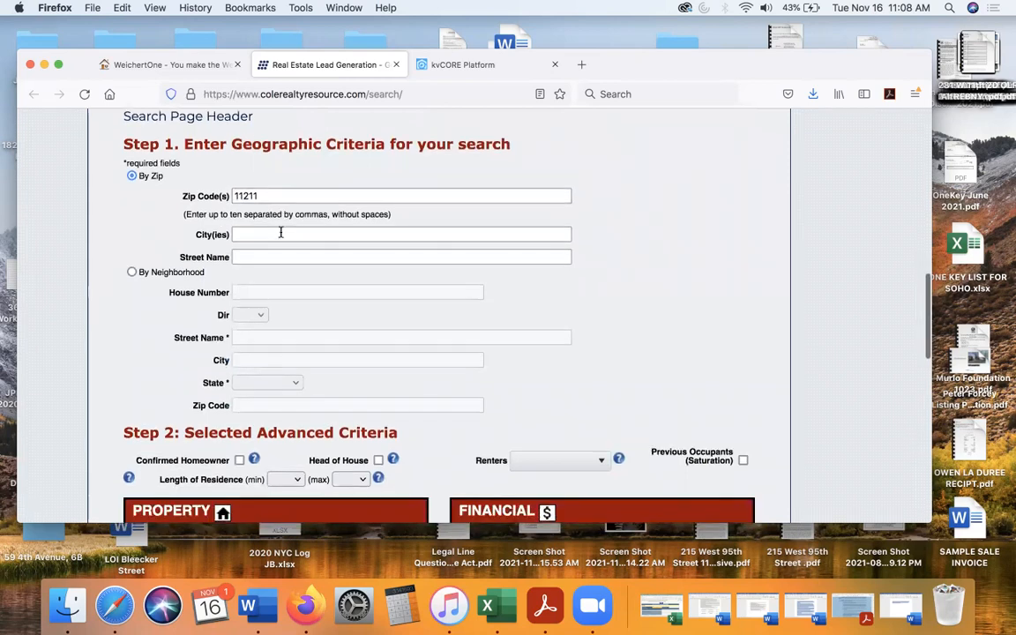
pyautogui.scroll(-5, 280, 238)
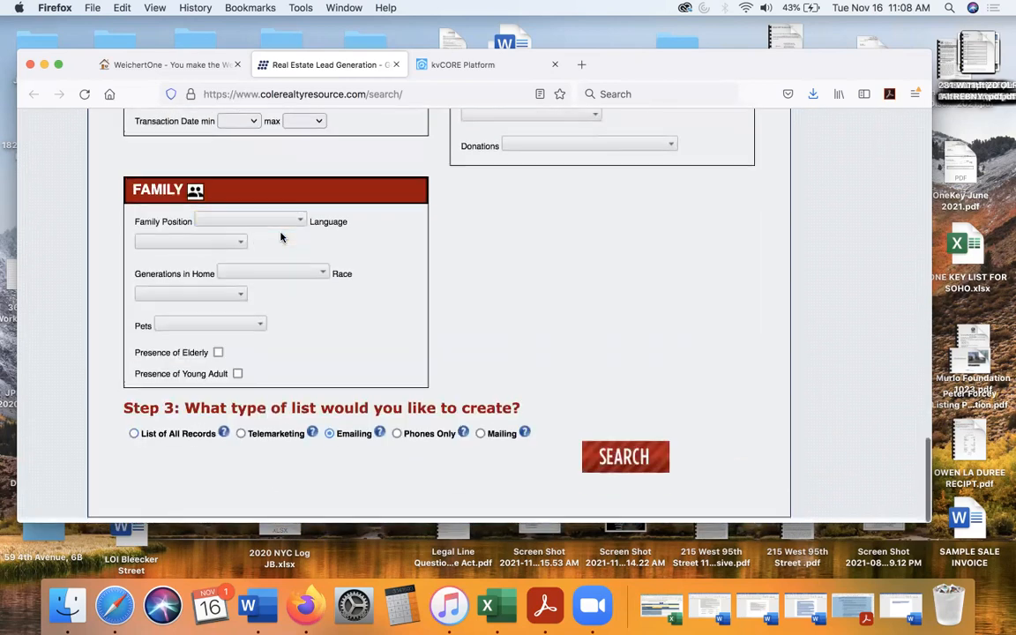
pyautogui.click(330, 440)
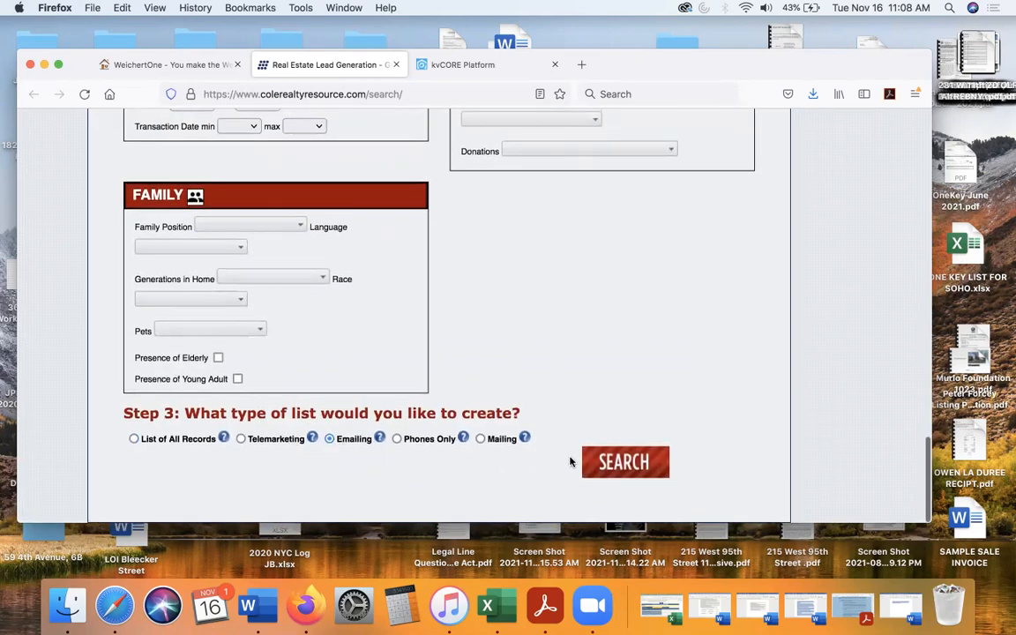
pyautogui.click(623, 464)
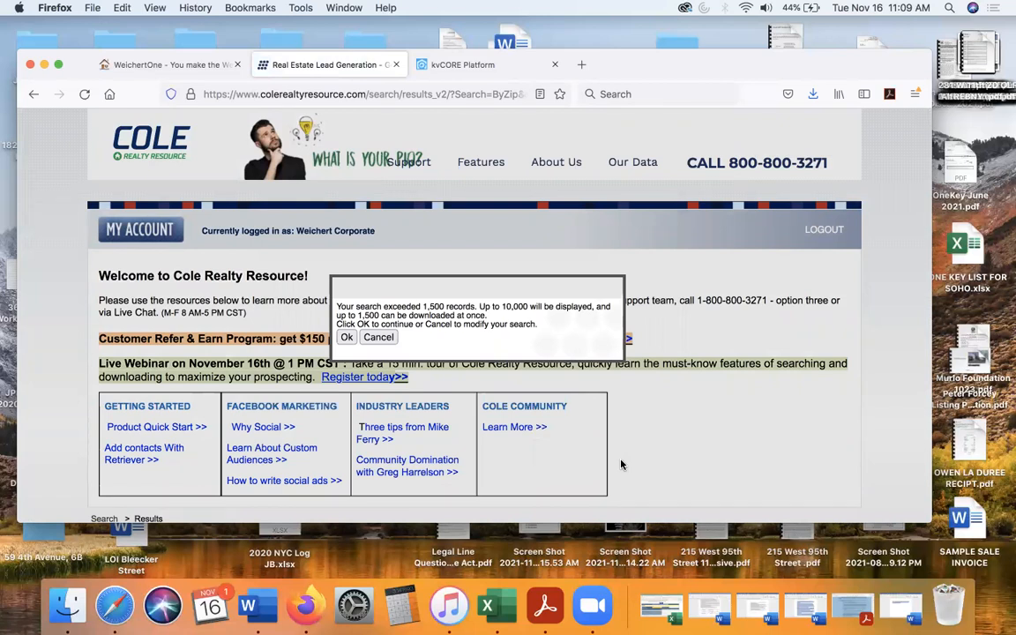
pyautogui.click(345, 338)
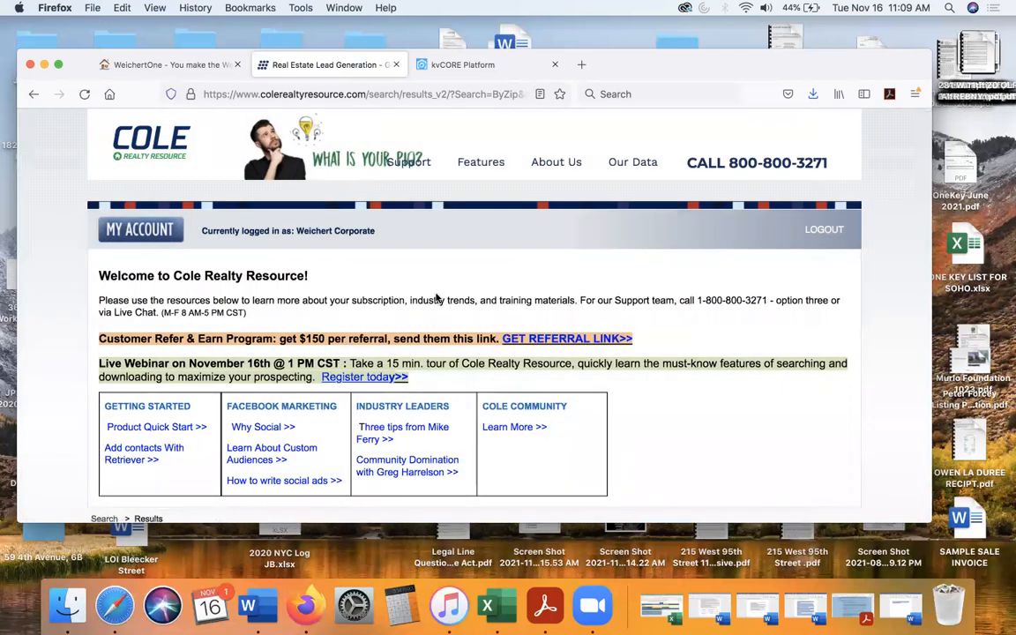
# - Select result pages 1-14 for inclusion in the export
pyautogui.scroll(-1, 436, 298)
pyautogui.scroll(-3, 436, 298)
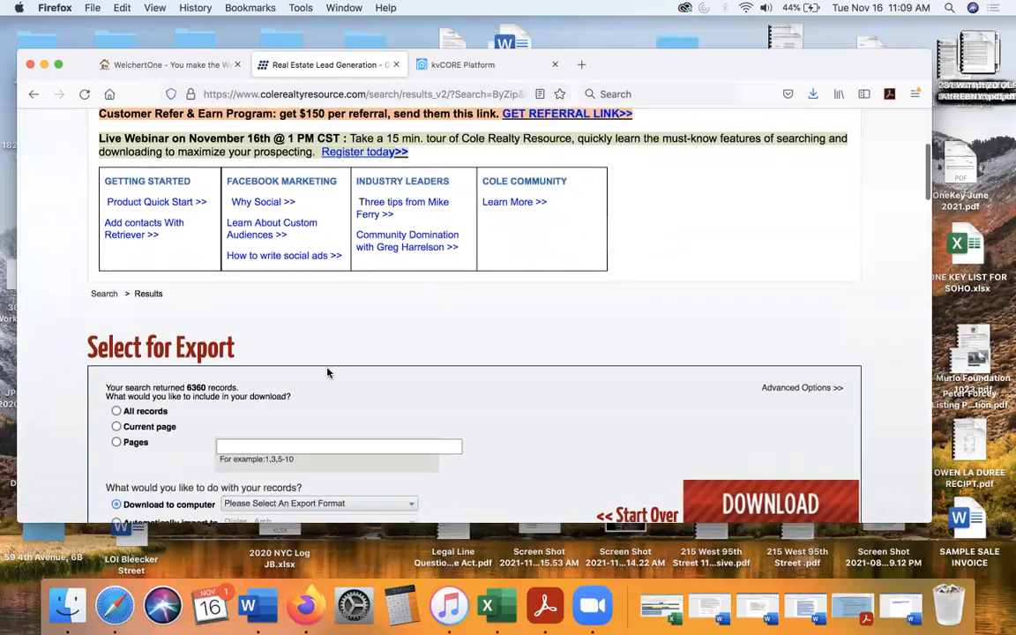
pyautogui.scroll(-3, 438, 295)
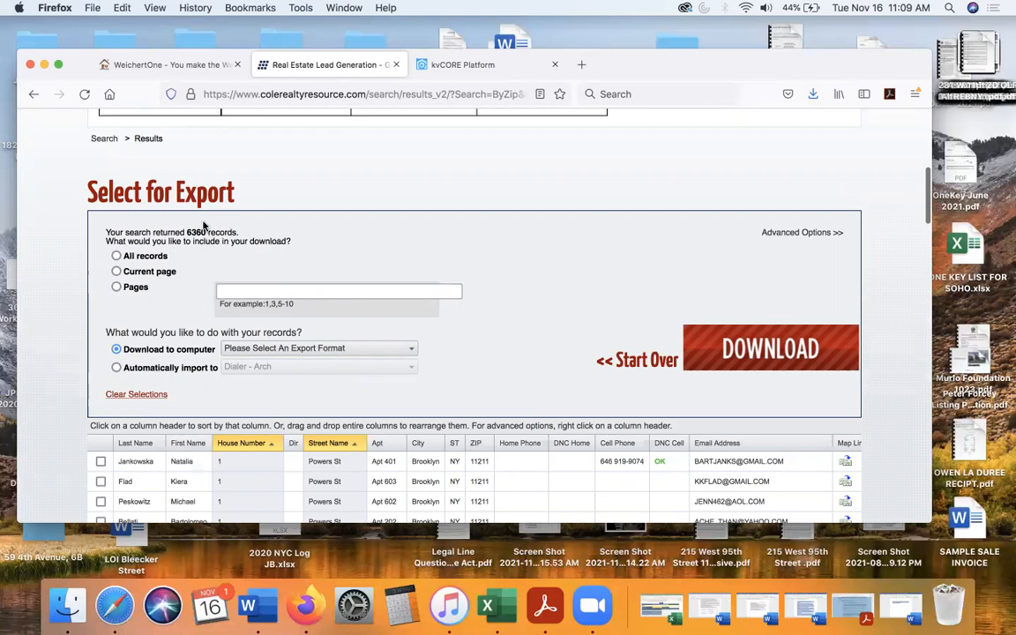
pyautogui.scroll(-3, 185, 231)
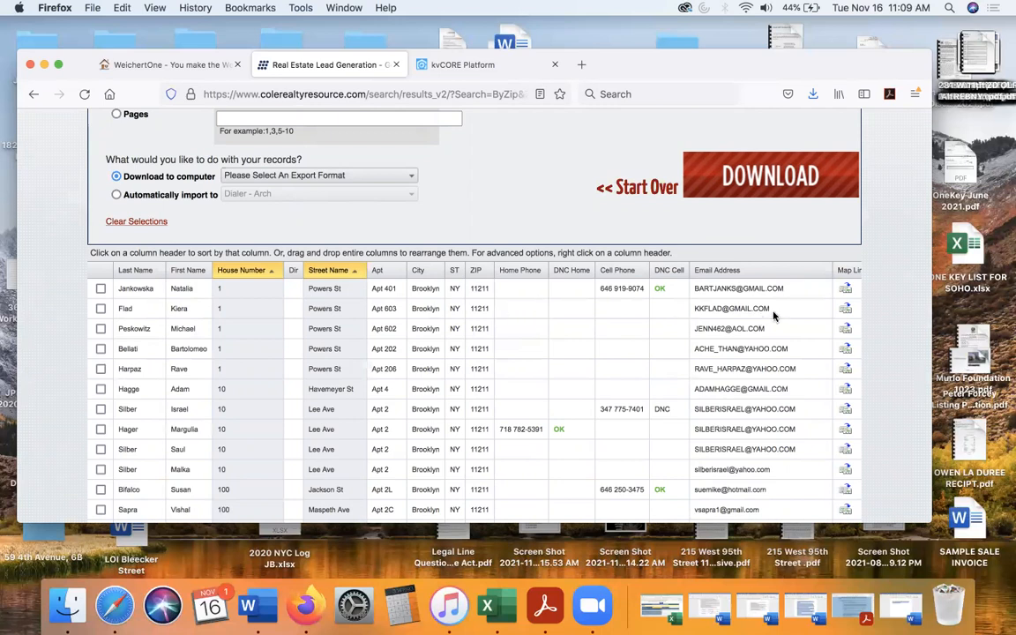
pyautogui.scroll(5, 737, 313)
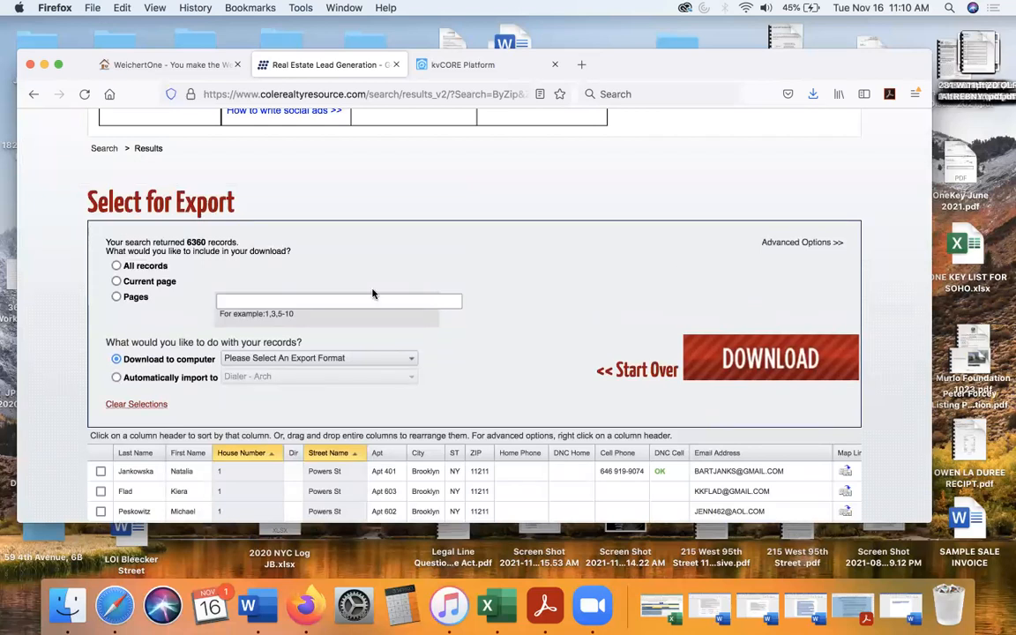
pyautogui.scroll(-1, 300, 264)
pyautogui.click(287, 266)
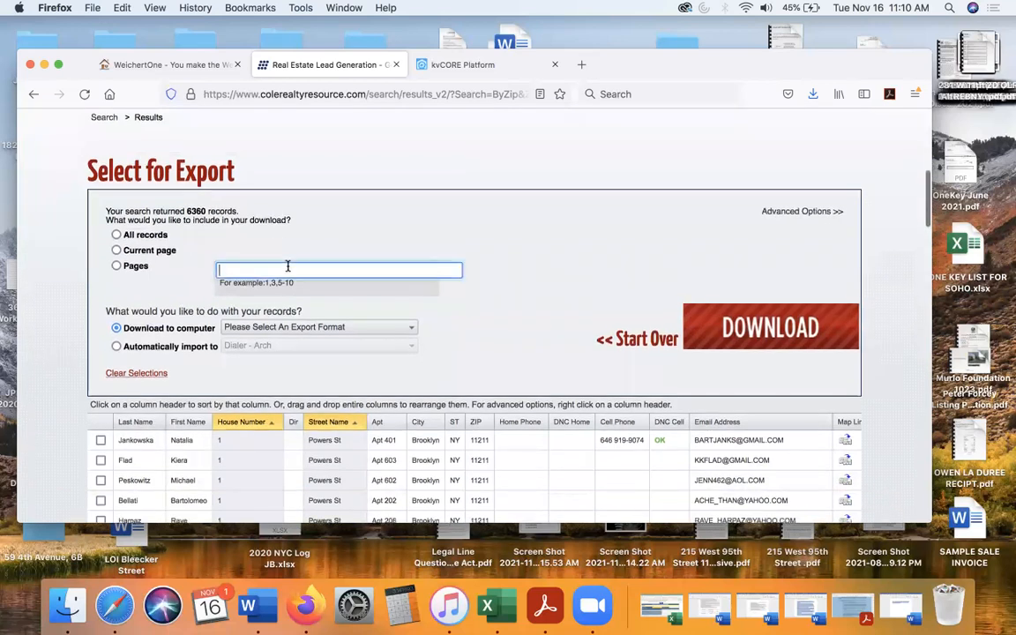
pyautogui.write('1-14')
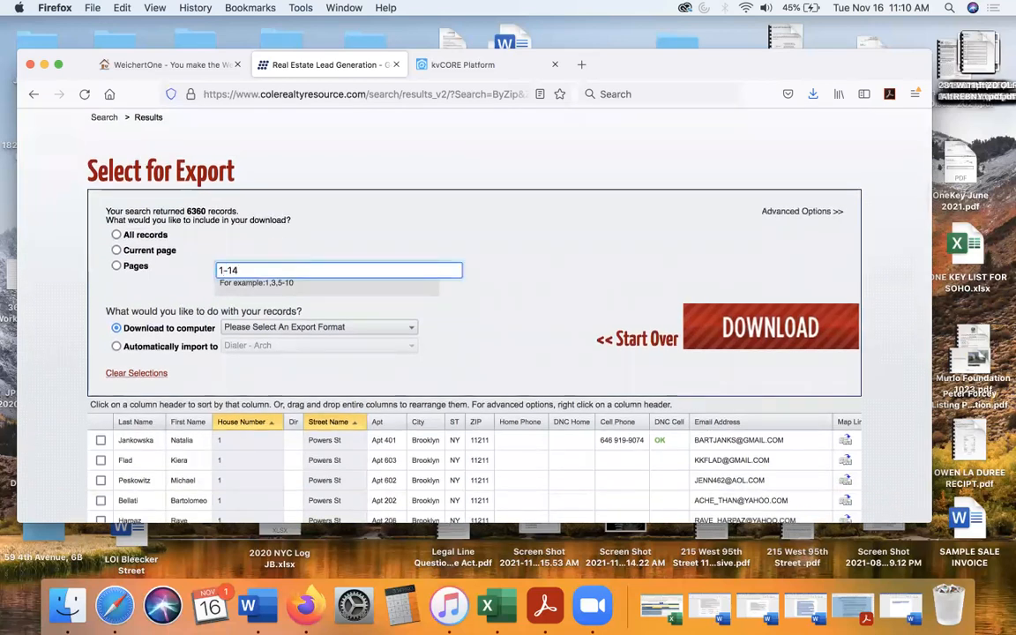
pyautogui.click(115, 268)
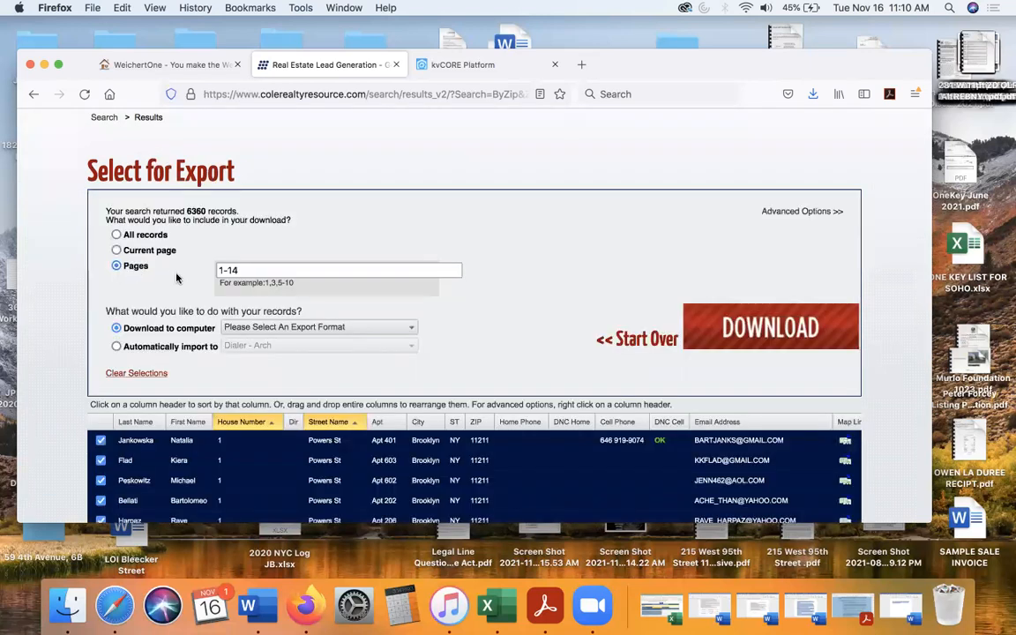
# - Download the selected records to the computer in CSV Format, save the file, and check it in the browser's recent downloads
pyautogui.scroll(-3, 230, 276)
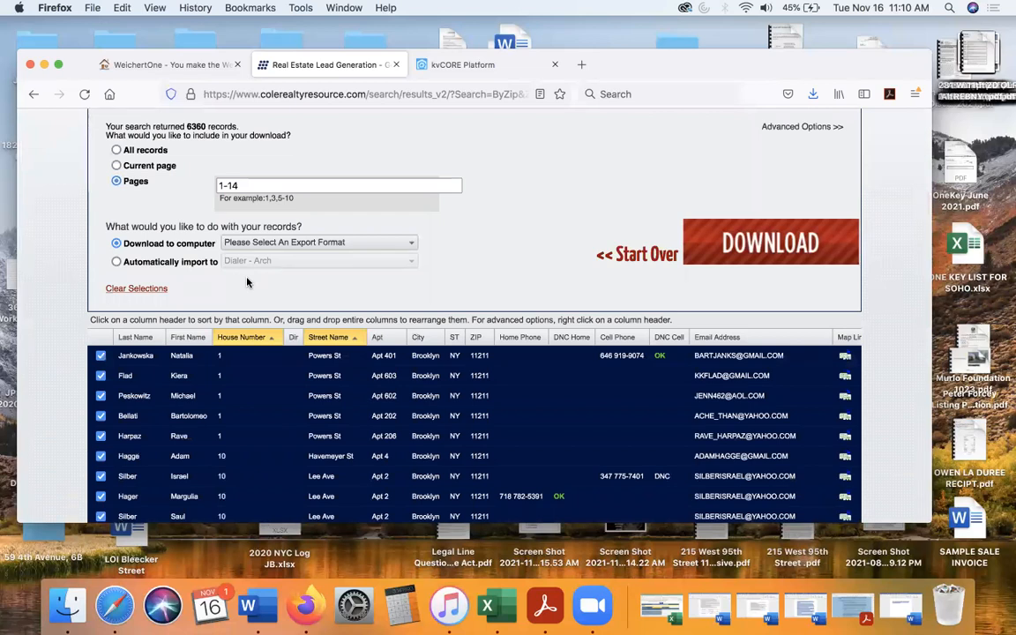
pyautogui.scroll(2, 247, 282)
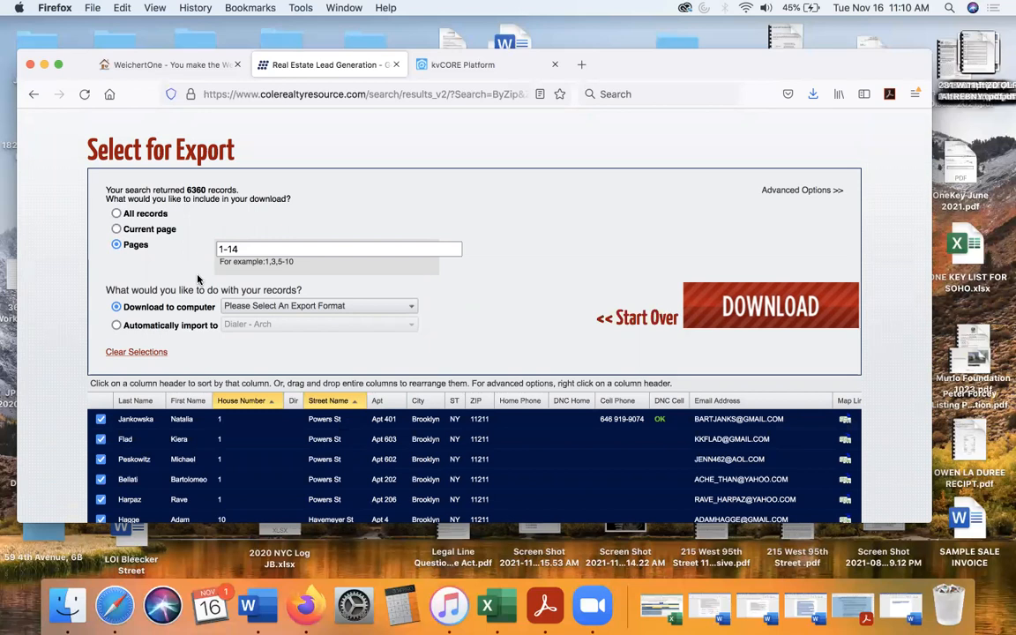
pyautogui.click(273, 307)
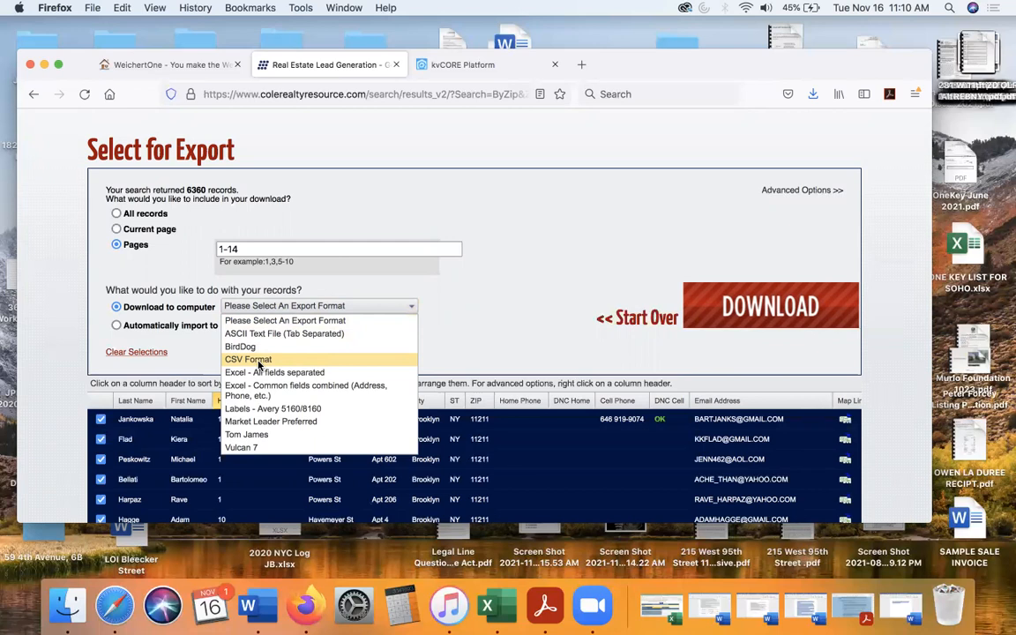
pyautogui.click(259, 362)
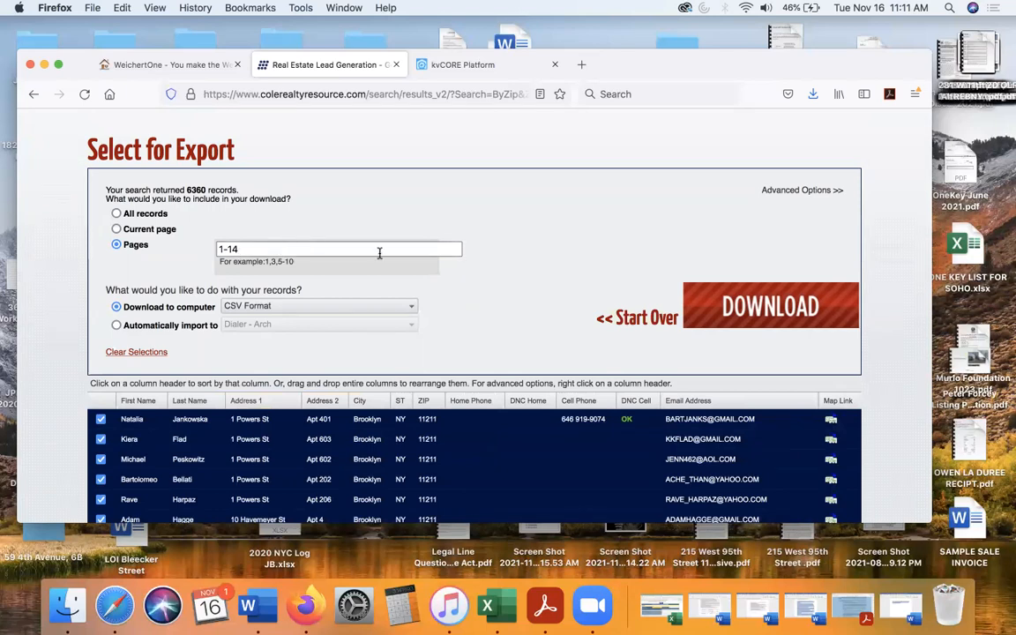
pyautogui.click(755, 309)
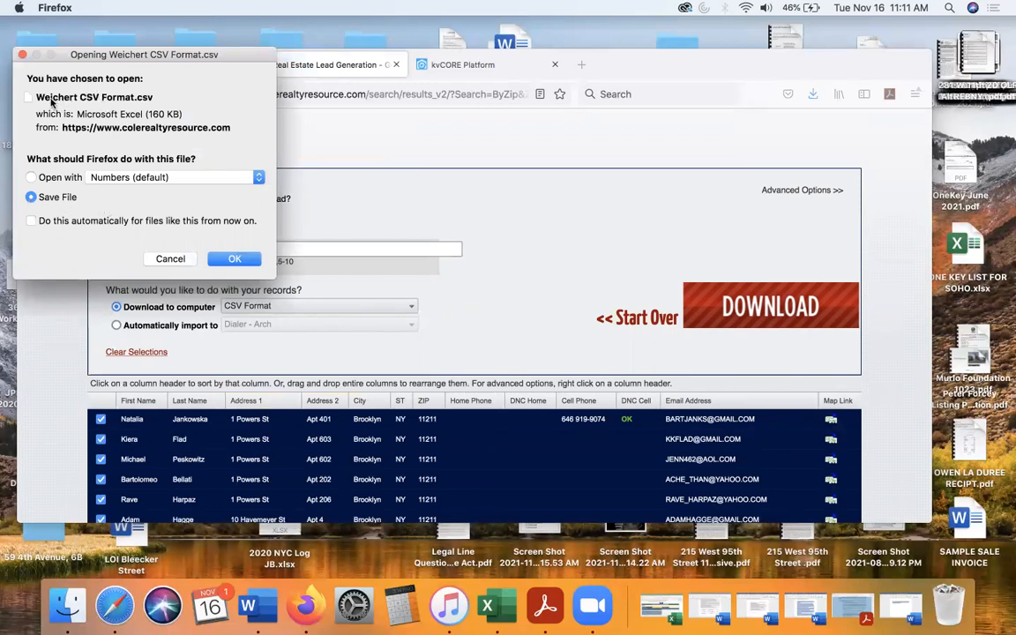
pyautogui.click(232, 259)
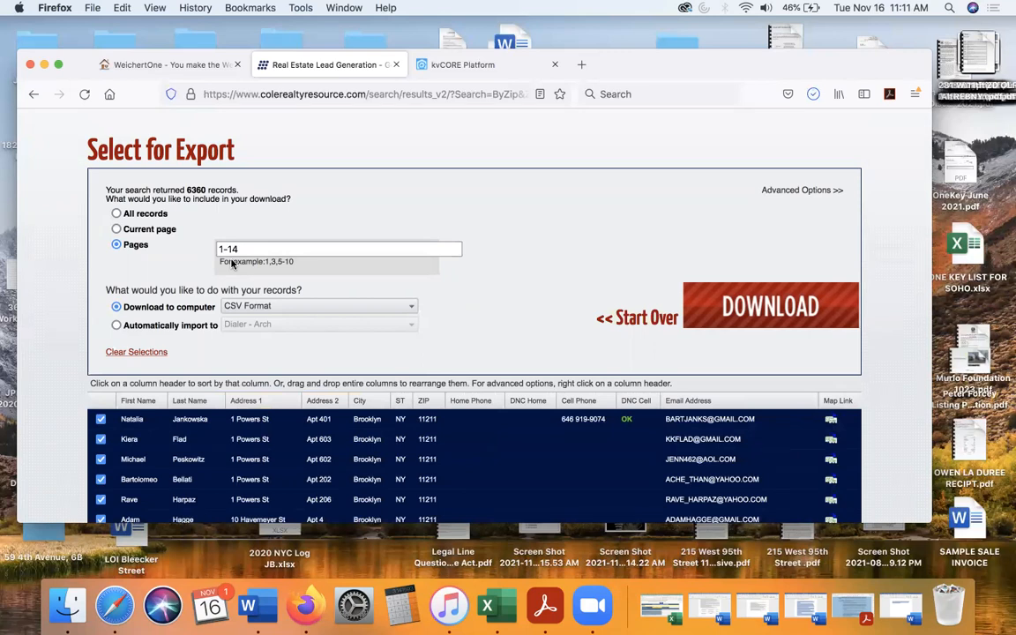
pyautogui.click(811, 98)
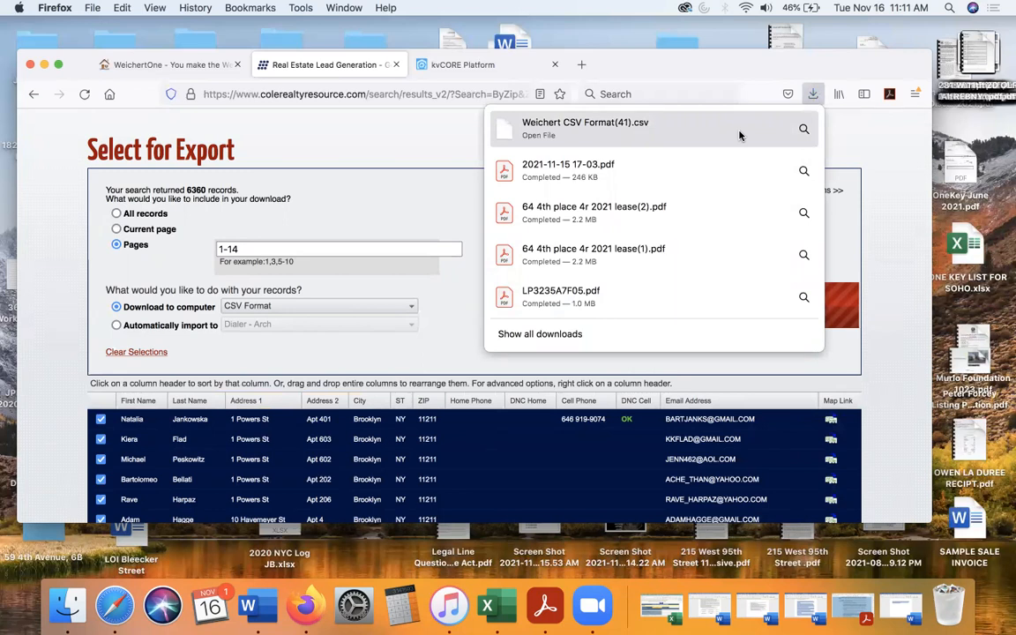
pyautogui.click(851, 154)
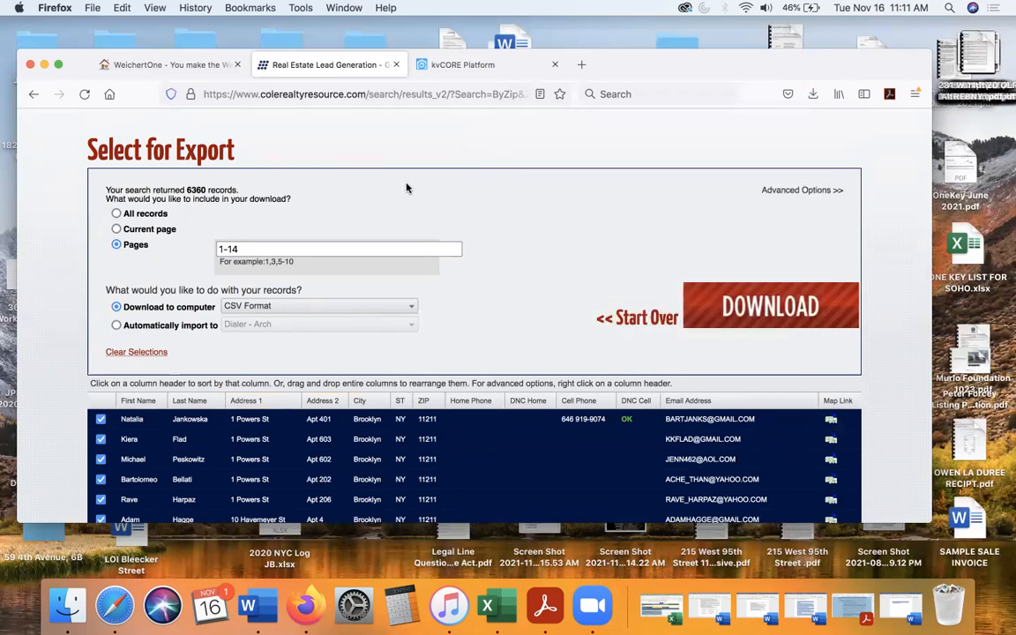
# - Change the range of result pages included in the export to 15-30
pyautogui.tripleClick(250, 250)
pyautogui.write('15-')
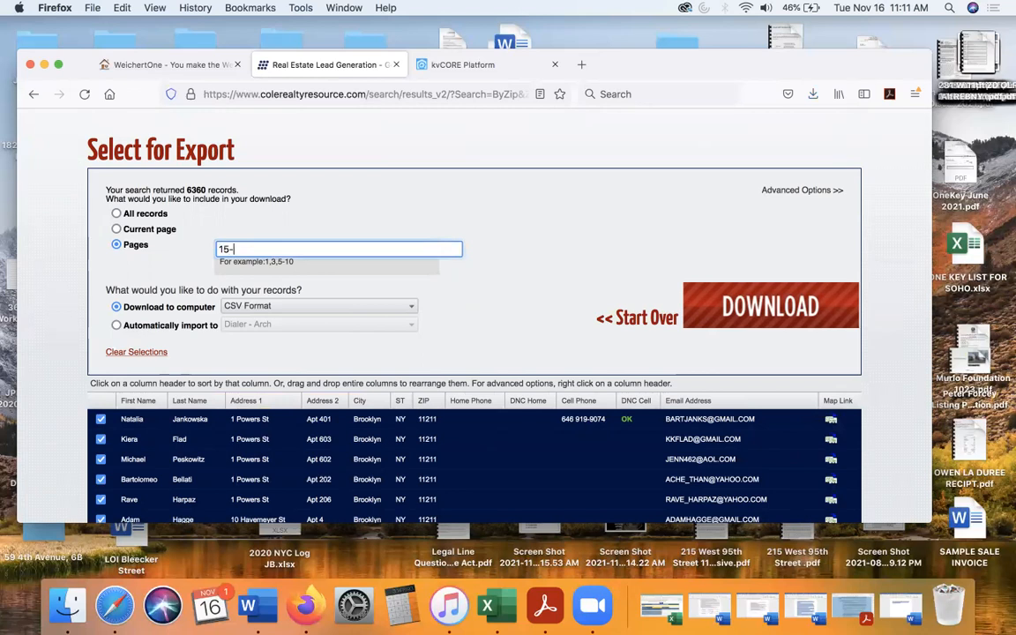
pyautogui.write('30')
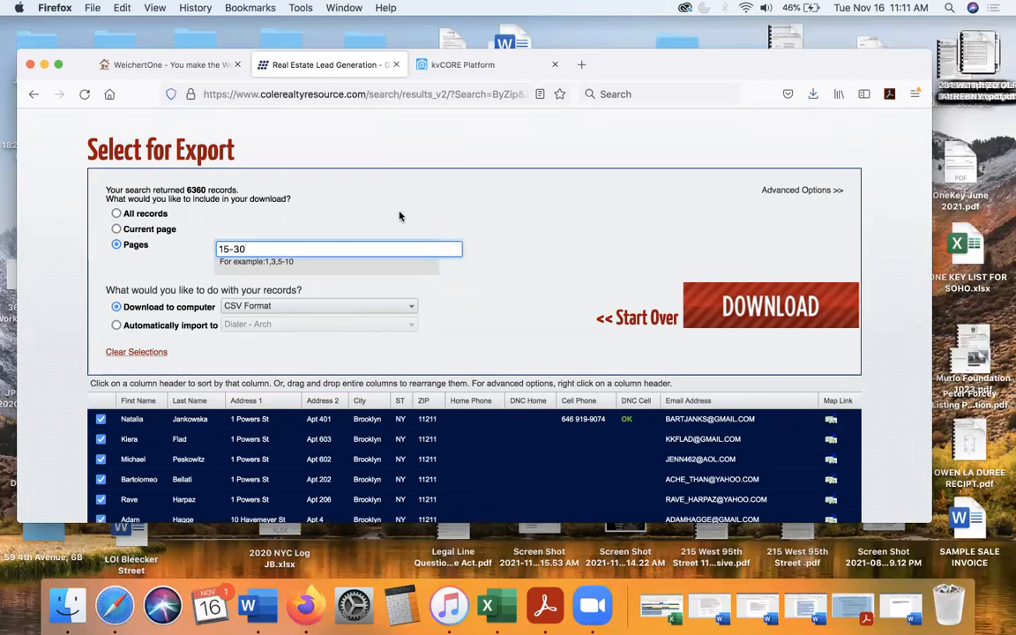
pyautogui.press('Return')
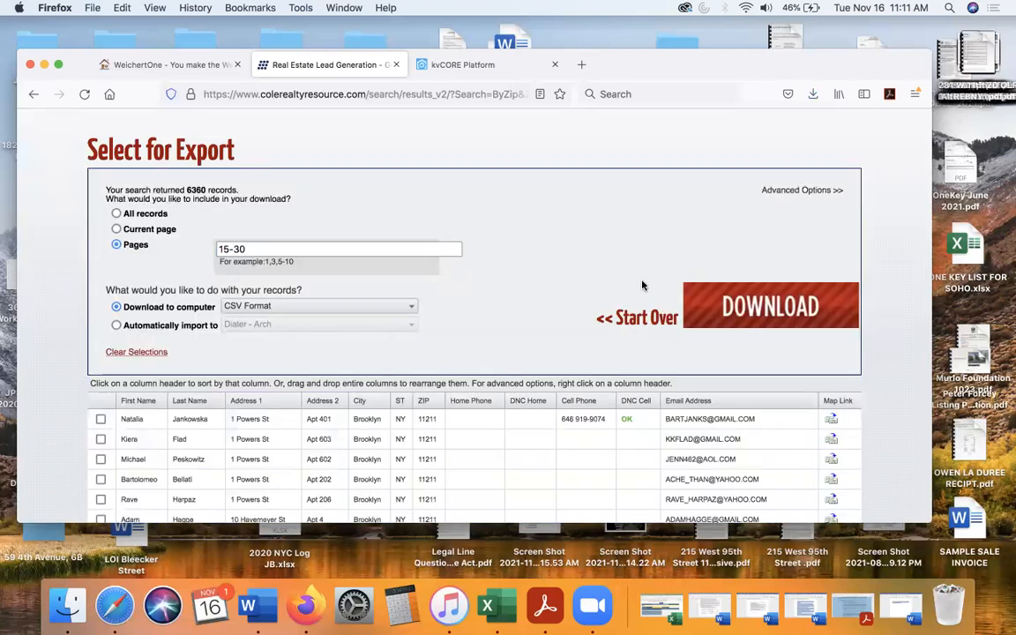
# - Go to page 15 of the results list and check whether its records are selected for export
pyautogui.scroll(-3, 448, 302)
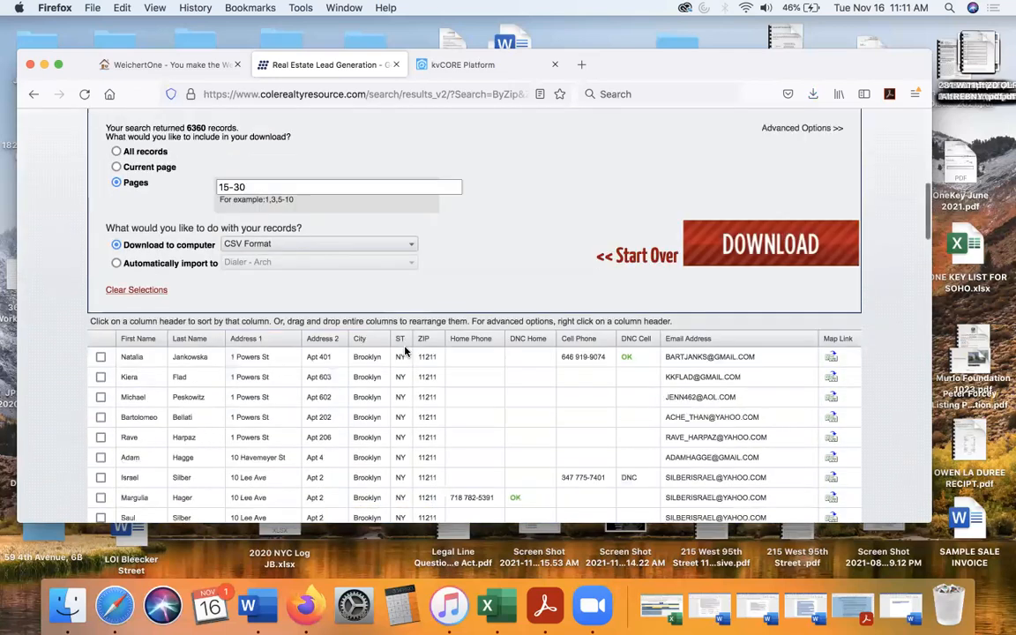
pyautogui.scroll(-20, 424, 300)
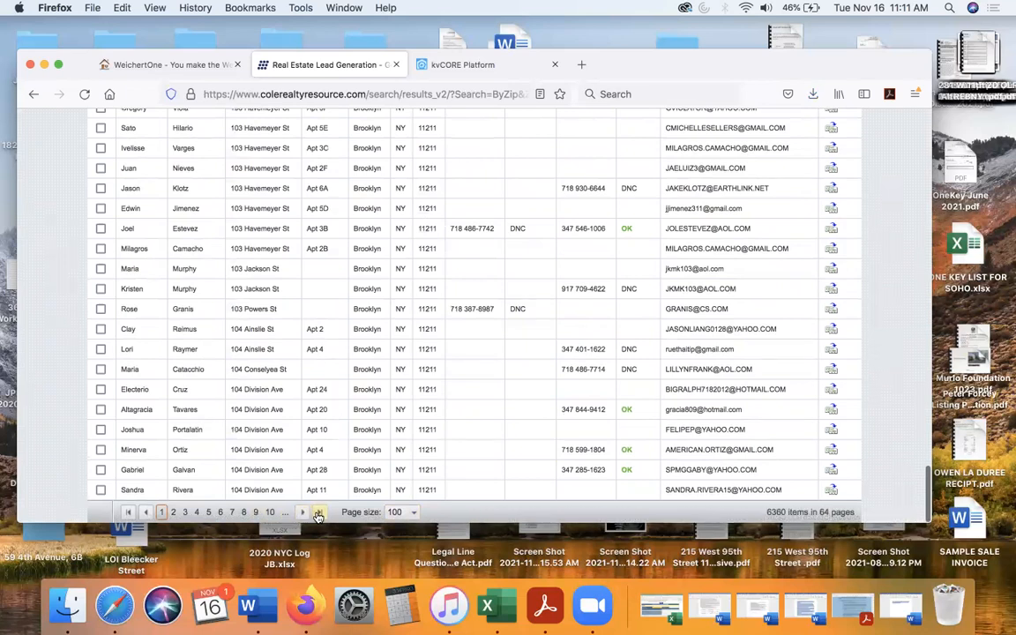
pyautogui.click(270, 515)
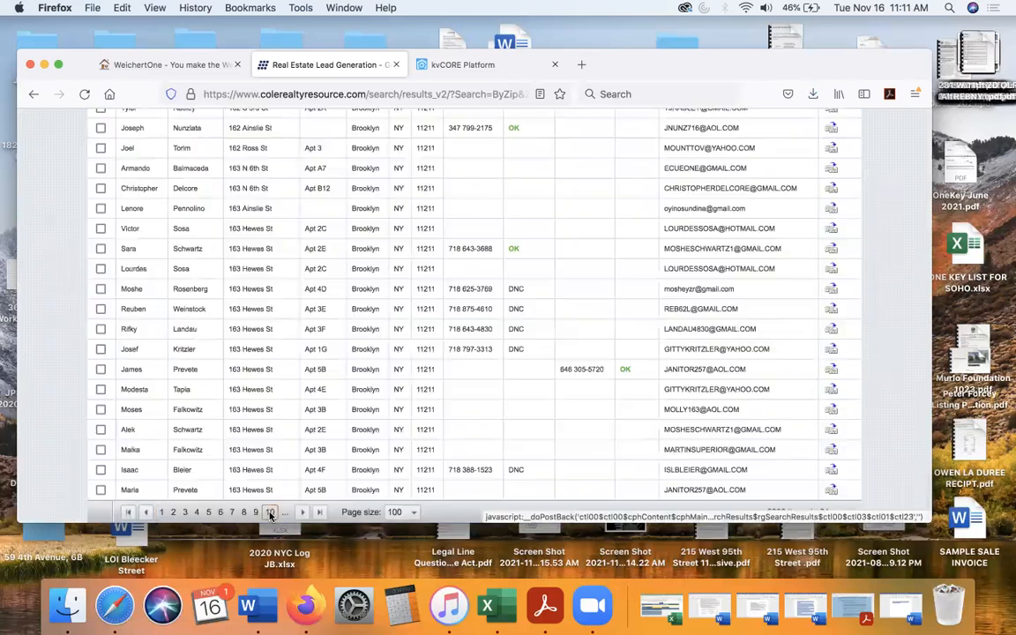
pyautogui.click(284, 514)
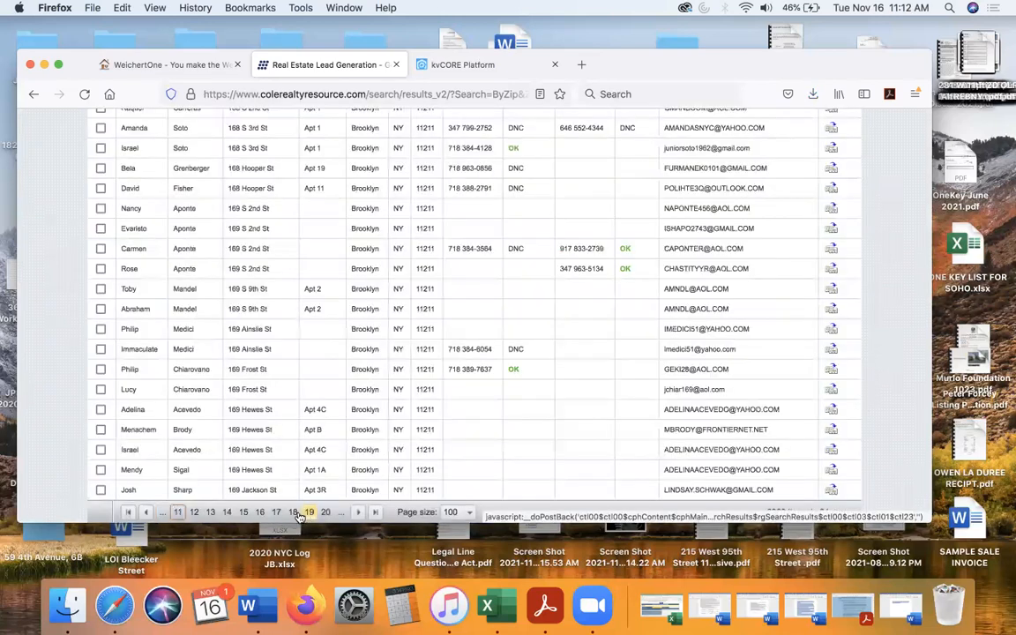
pyautogui.click(244, 512)
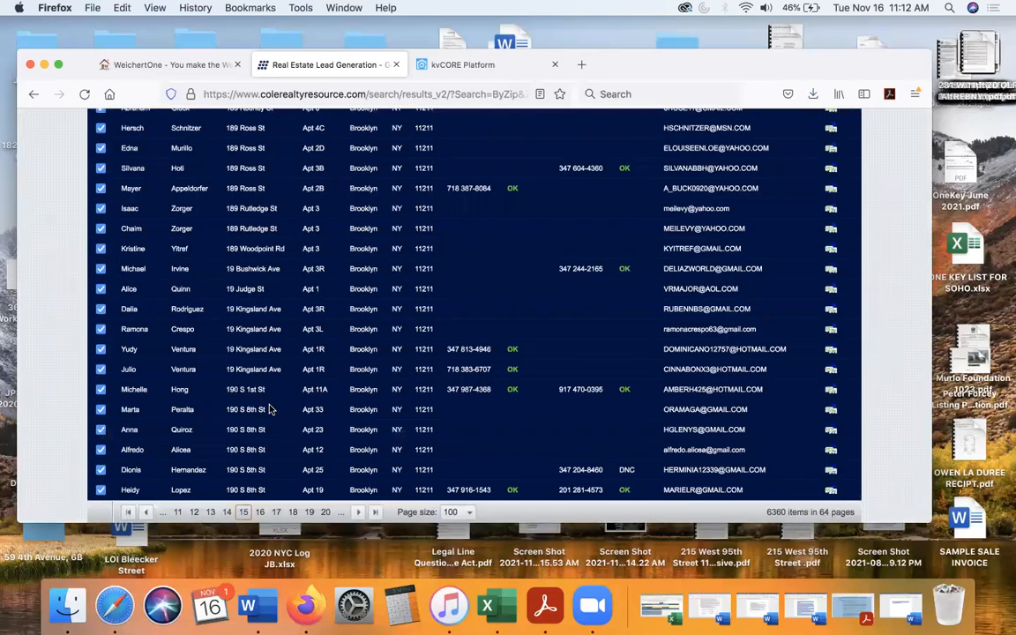
pyautogui.scroll(20, 271, 409)
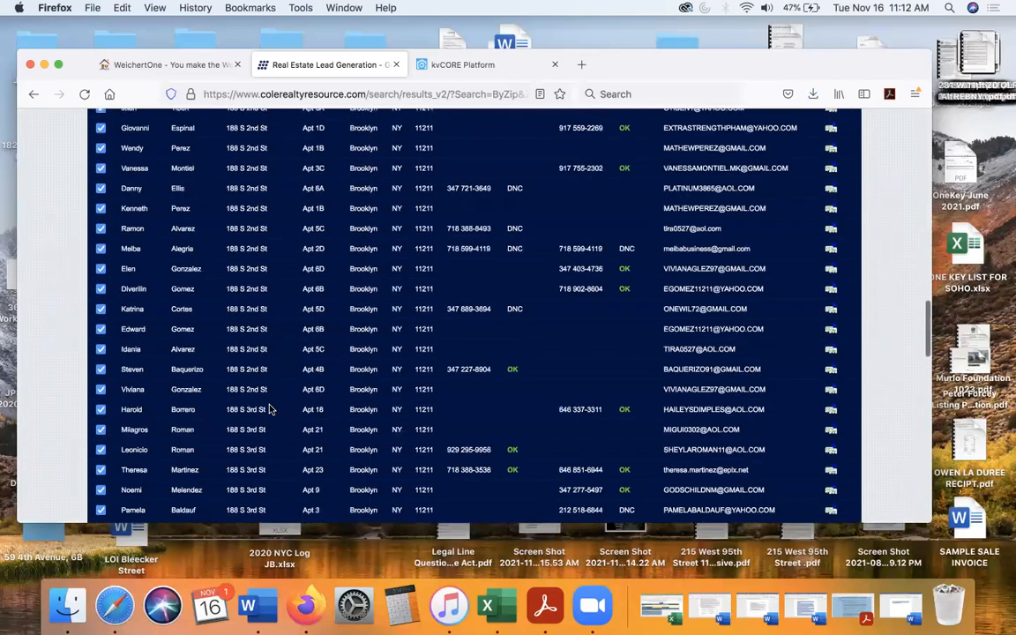
pyautogui.scroll(-8, 271, 409)
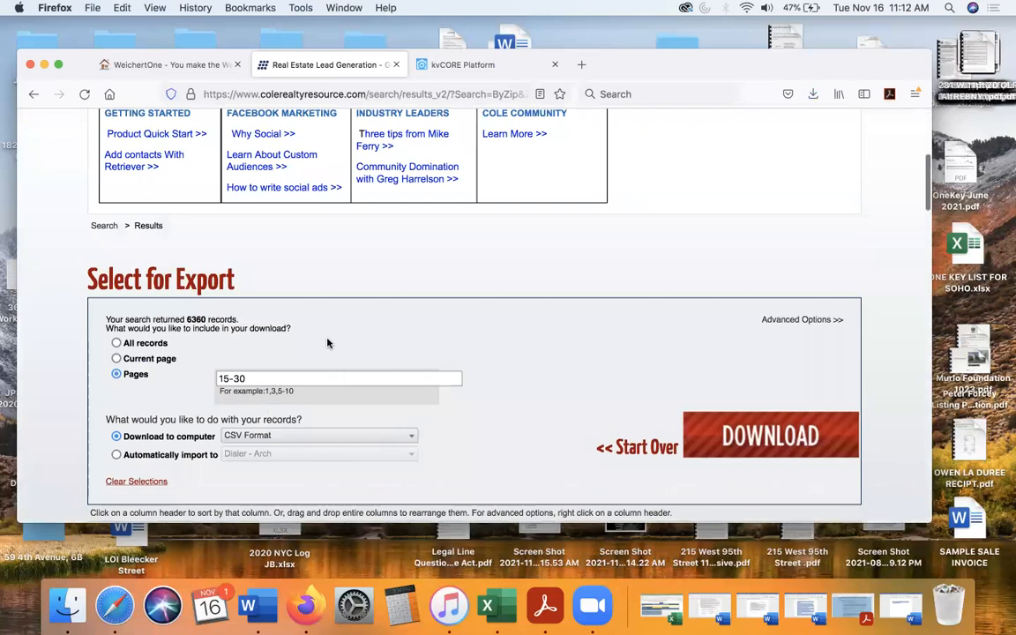
pyautogui.scroll(-2, 329, 341)
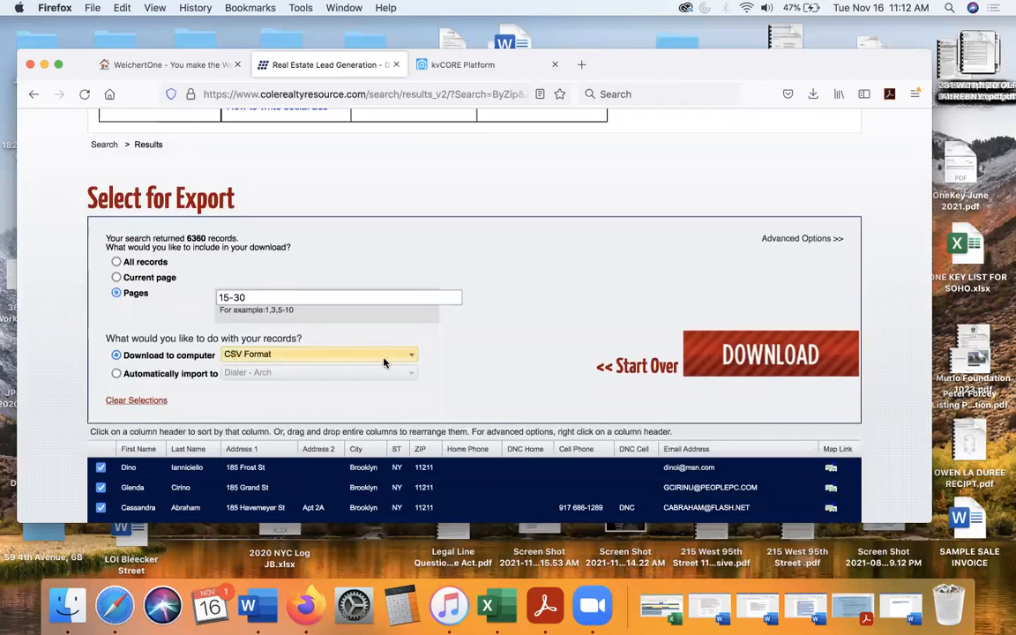
# - Download the records from pages 15-30 in CSV Format and save the file to the computer
pyautogui.click(776, 357)
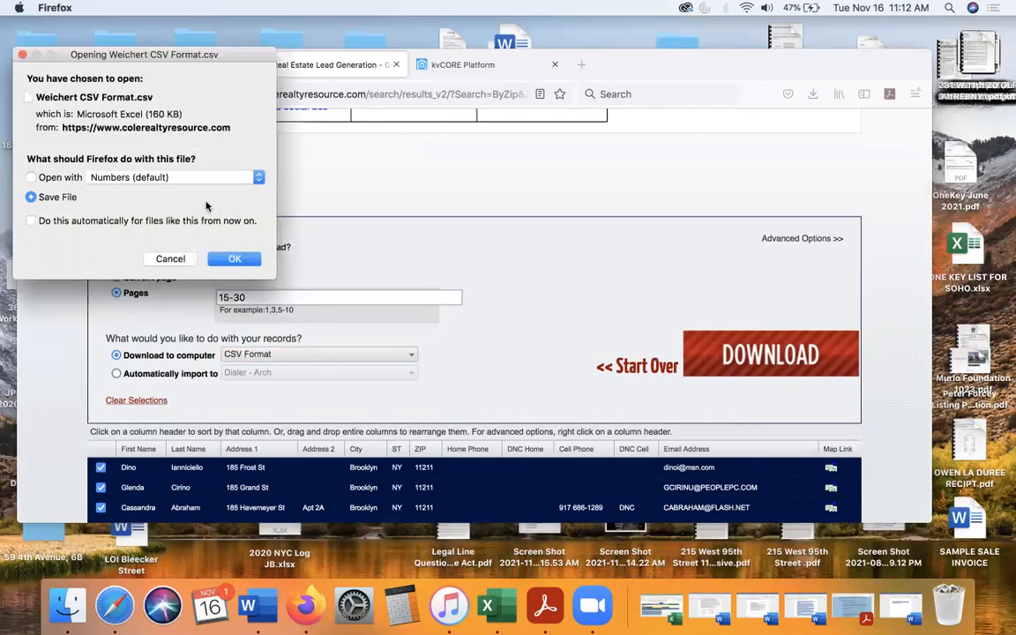
pyautogui.click(226, 259)
pyautogui.click(231, 259)
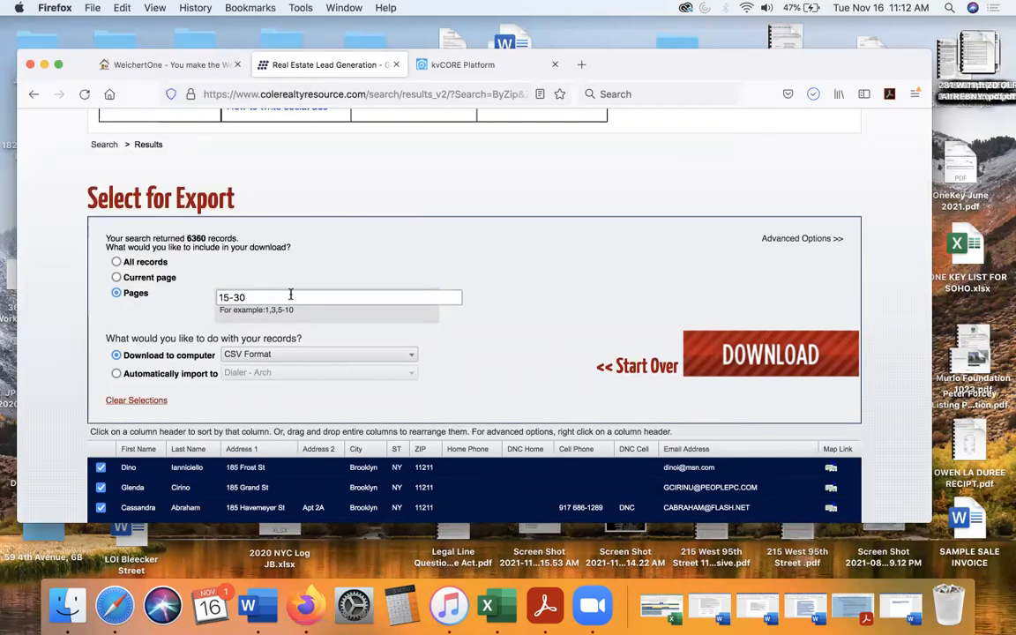
# - Set the export page range to 31-45, download that batch in CSV Format and save the file
pyautogui.tripleClick(260, 298)
pyautogui.press('BackSpace')
pyautogui.write('31-')
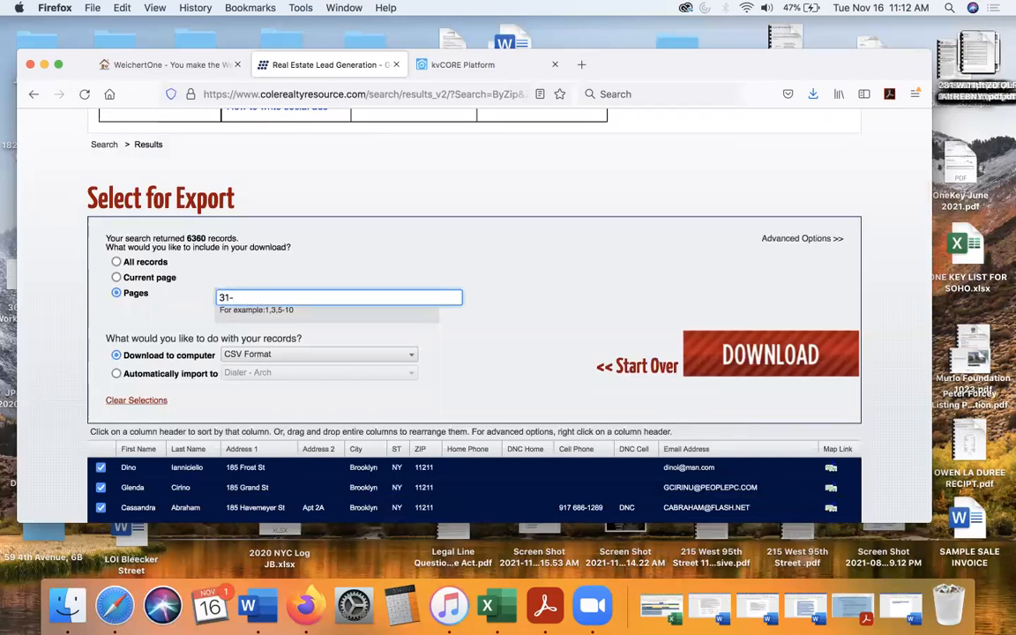
pyautogui.write('45')
pyautogui.click(388, 261)
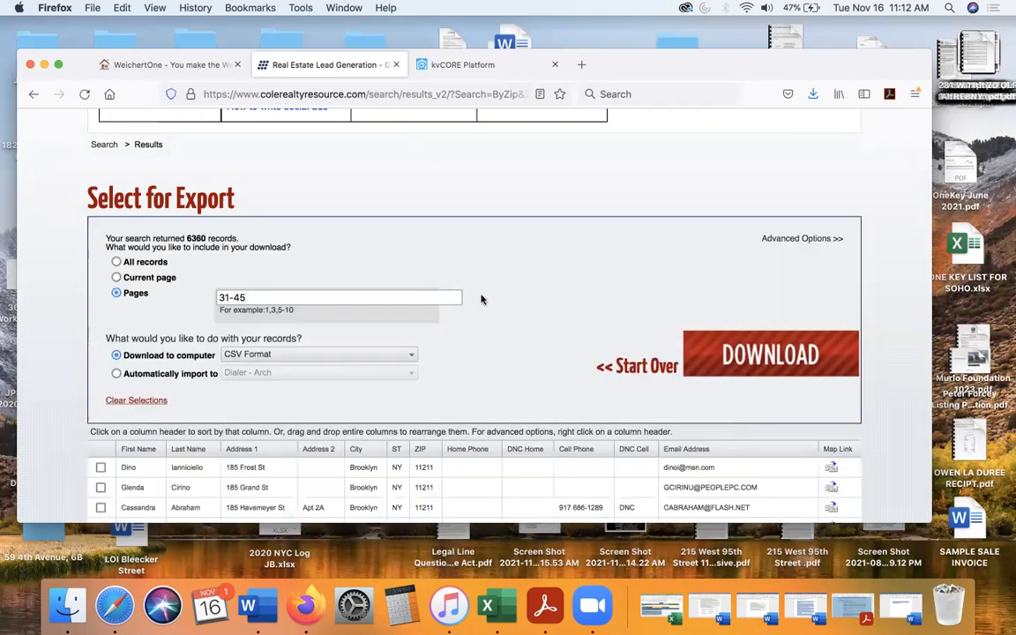
pyautogui.click(758, 363)
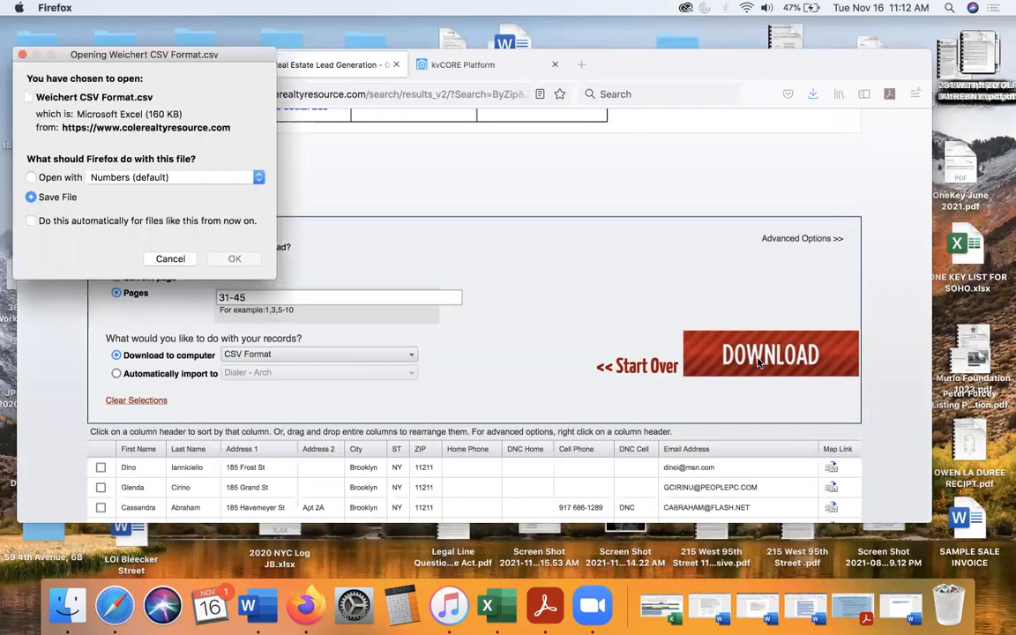
pyautogui.click(234, 259)
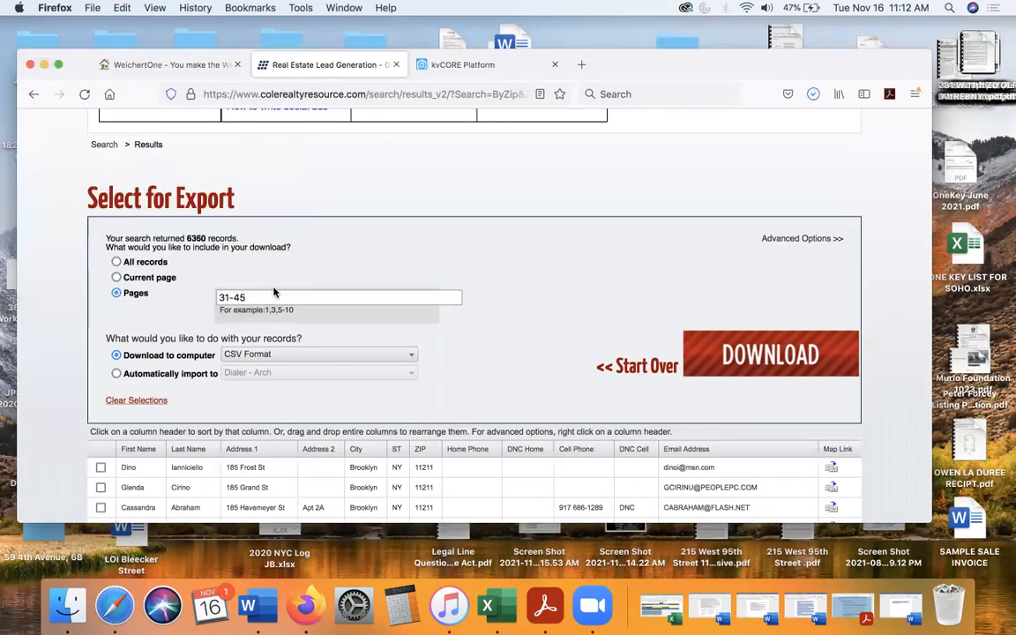
# - Set the export page range to 46-60, download that batch in CSV Format and save the file
pyautogui.tripleClick(272, 297)
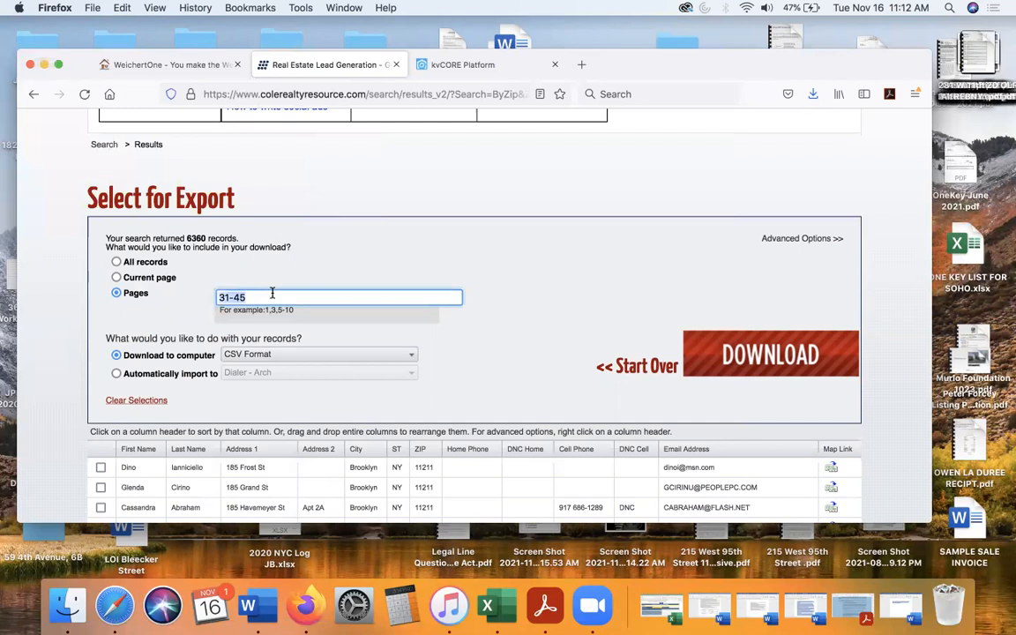
pyautogui.write('46-60')
pyautogui.click(512, 263)
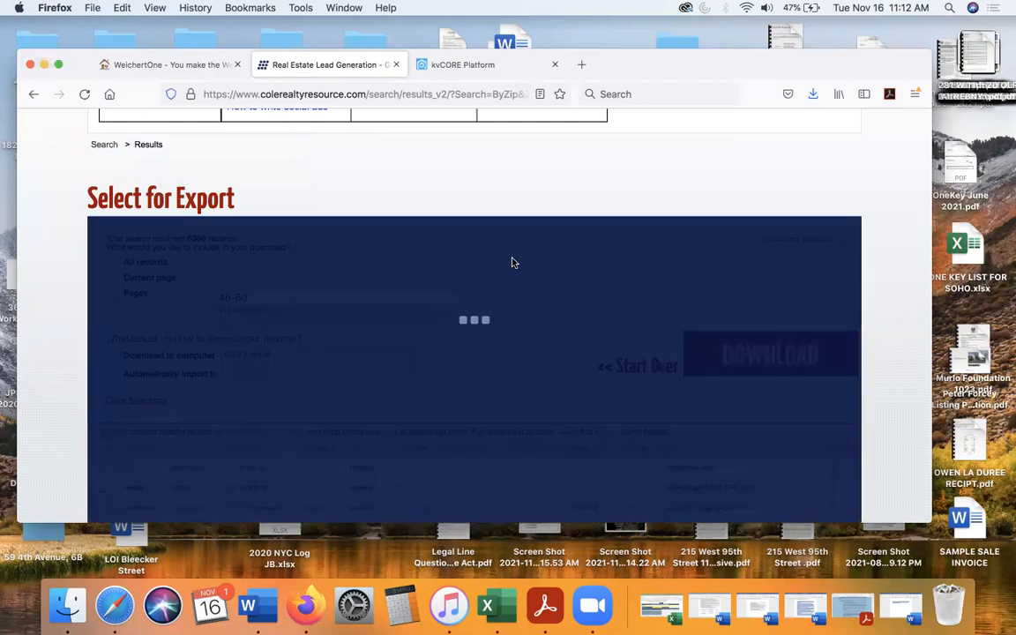
pyautogui.click(732, 327)
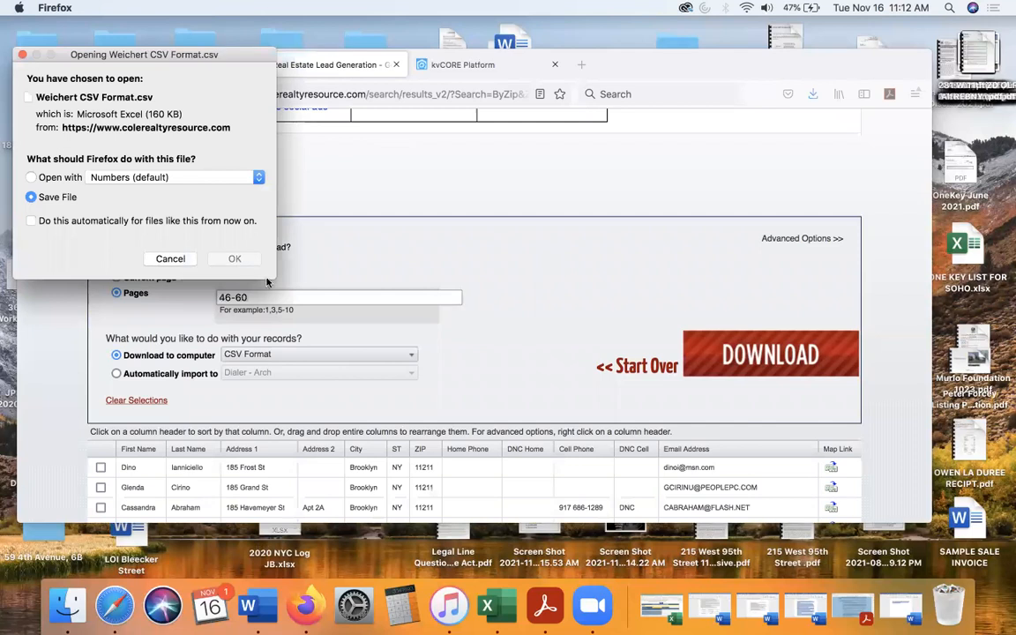
pyautogui.click(236, 256)
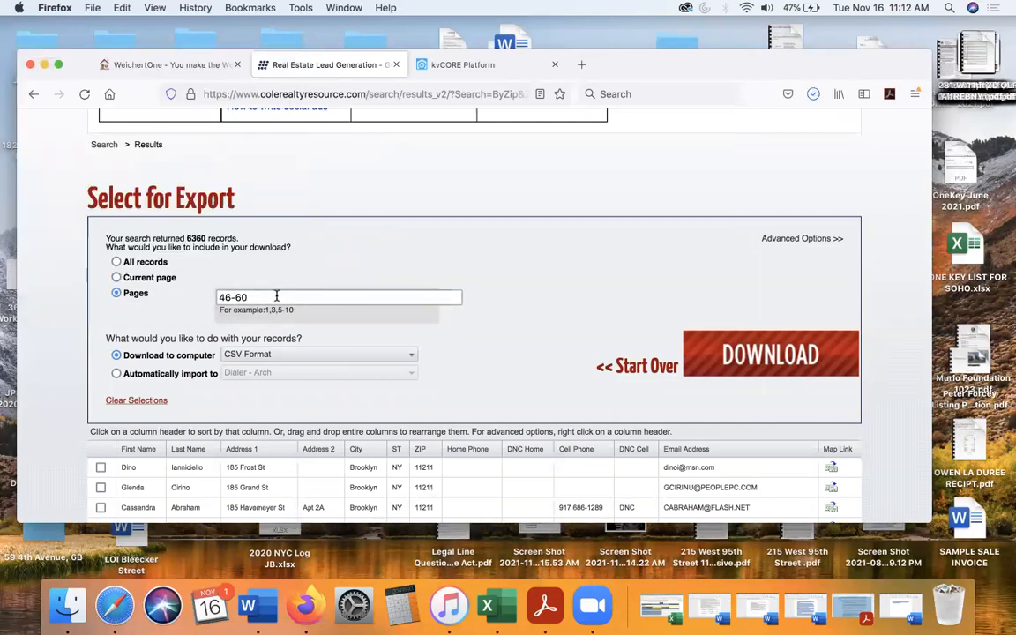
# - Set the export page range to 61-64, download this final batch in CSV Format and save the file
pyautogui.moveTo(276, 297); pyautogui.dragTo(209, 290)
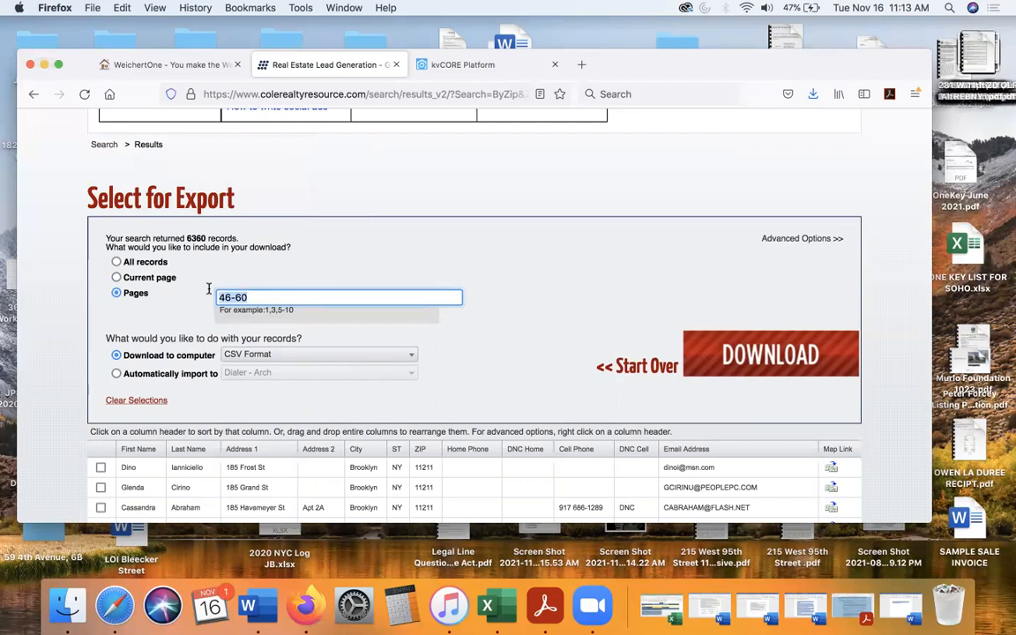
pyautogui.write('61-64')
pyautogui.click(256, 262)
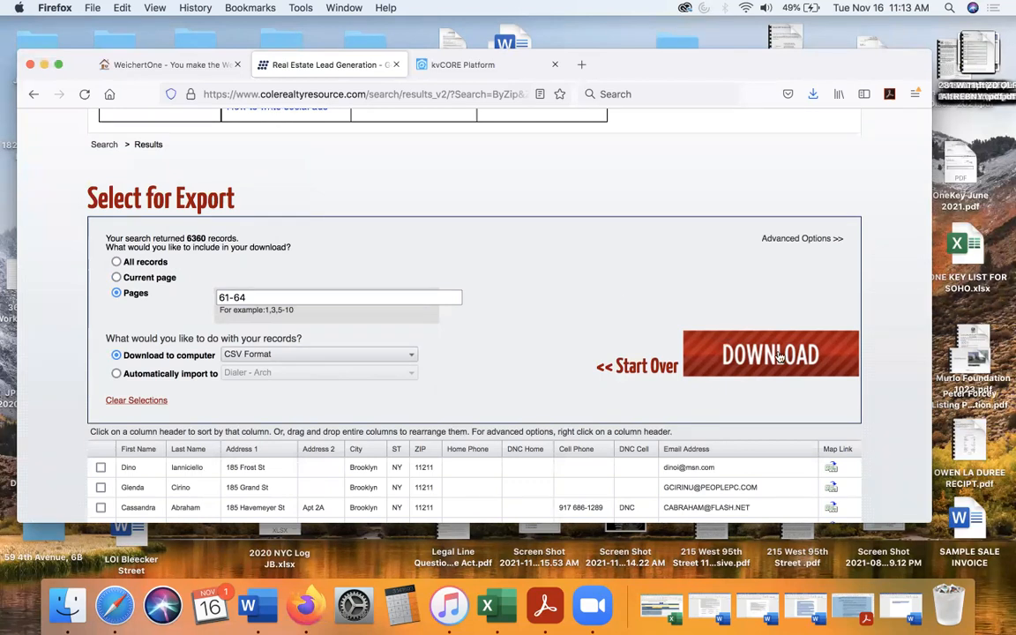
pyautogui.click(779, 356)
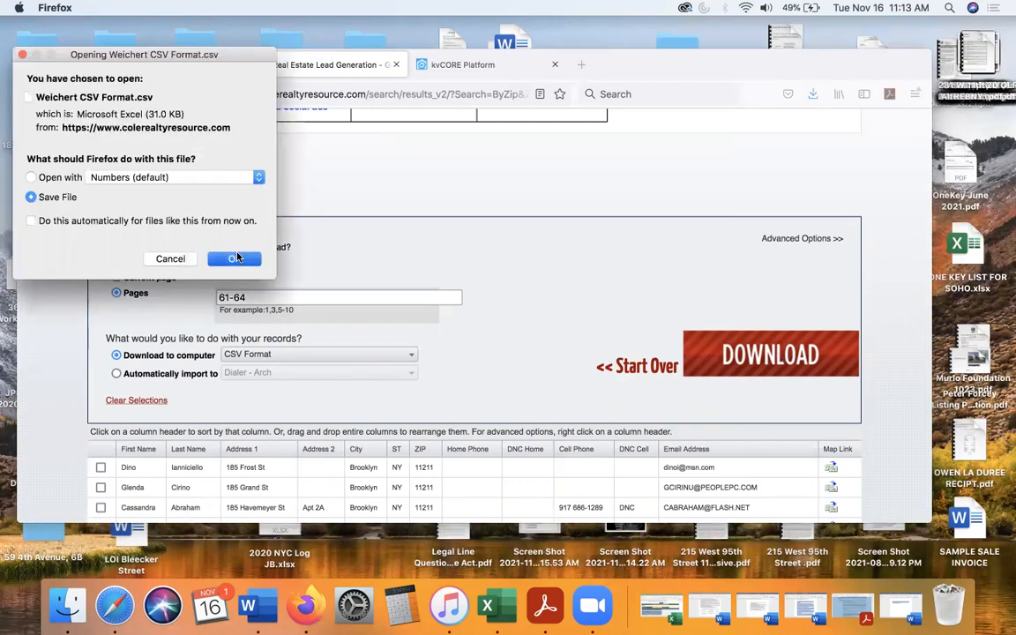
pyautogui.click(234, 258)
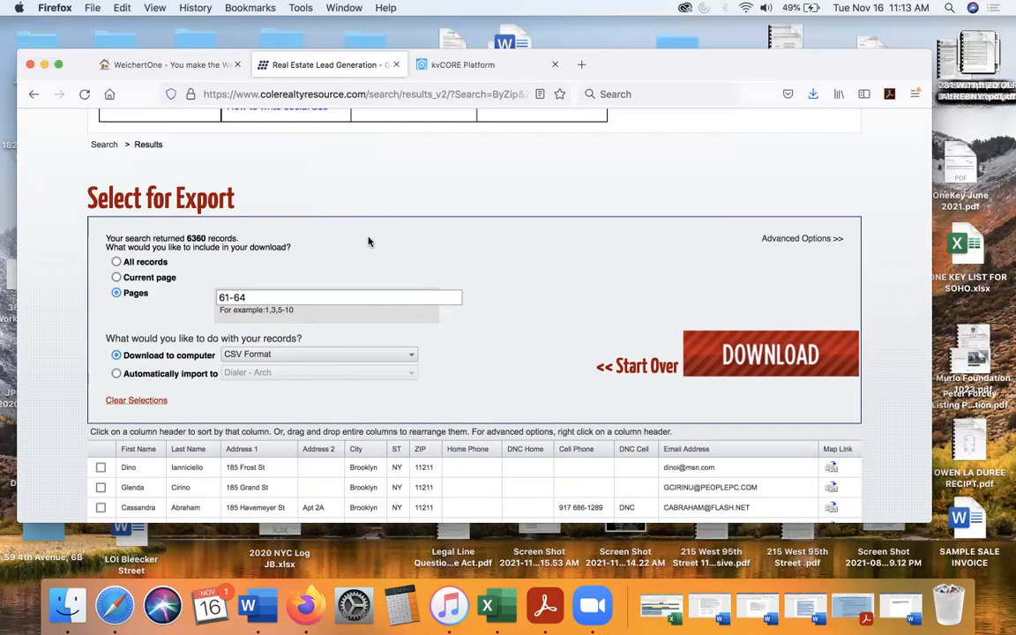
# - Return to the Cole Realty Resource search page and change the zip code criterion to 11215
pyautogui.scroll(5, 369, 242)
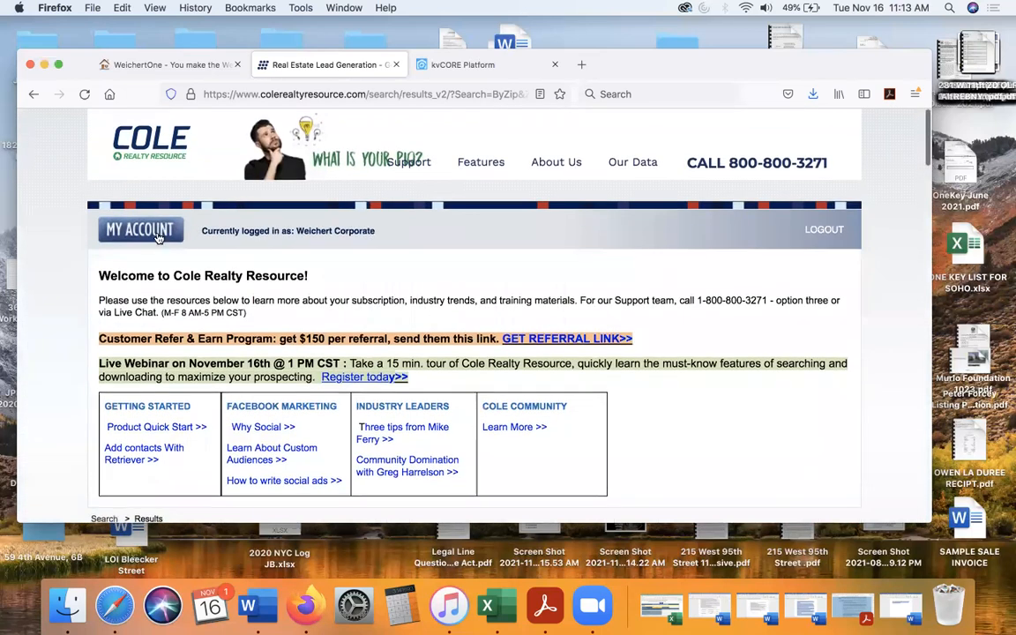
pyautogui.click(160, 158)
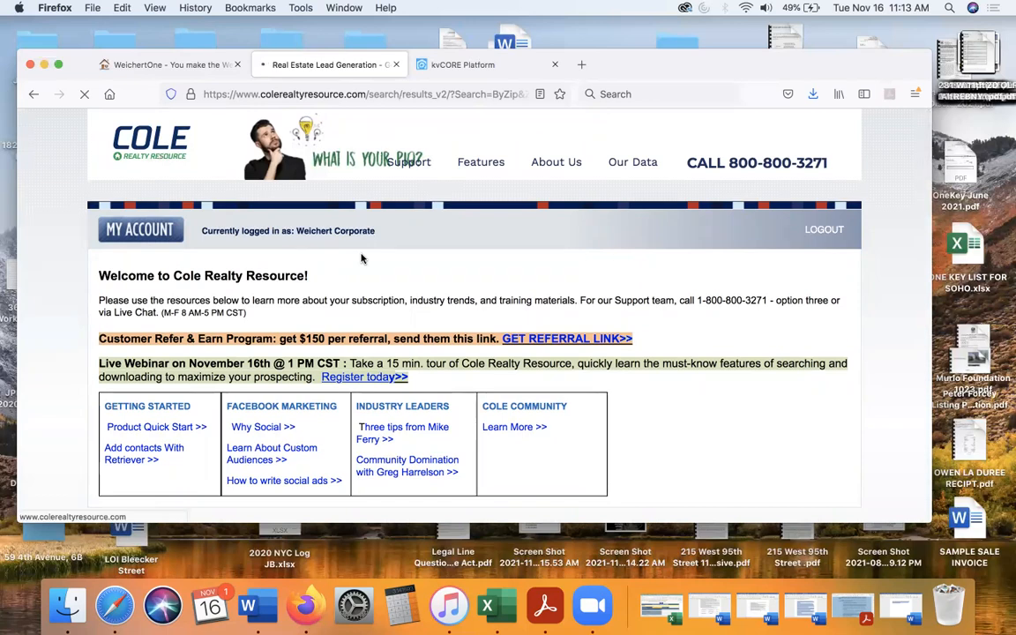
pyautogui.scroll(-10, 360, 258)
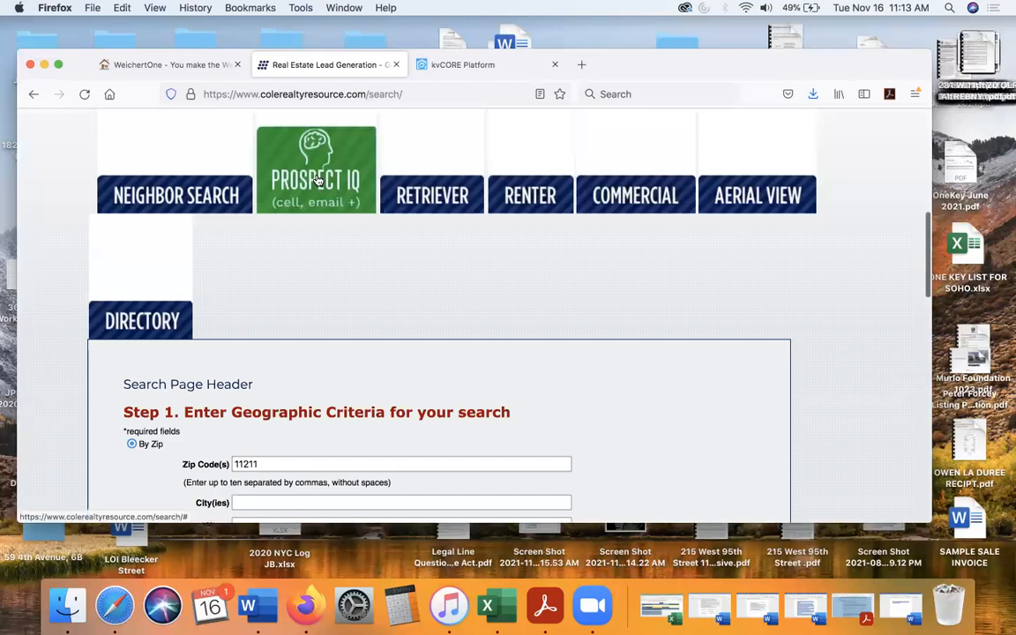
pyautogui.scroll(-5, 331, 279)
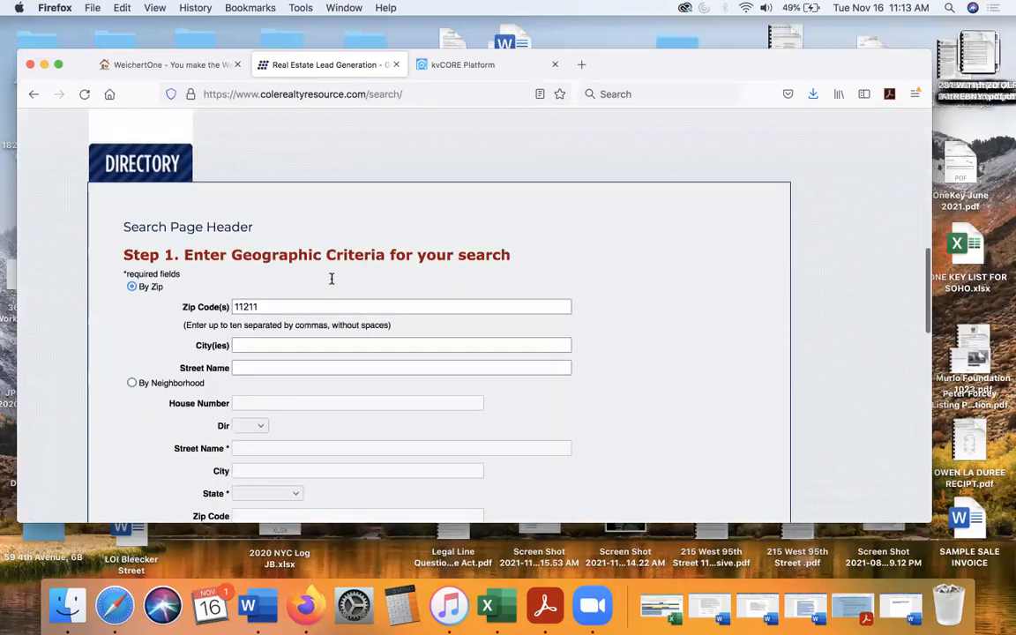
pyautogui.click(294, 273)
pyautogui.press('BackSpace')
pyautogui.write('5')
pyautogui.click(601, 325)
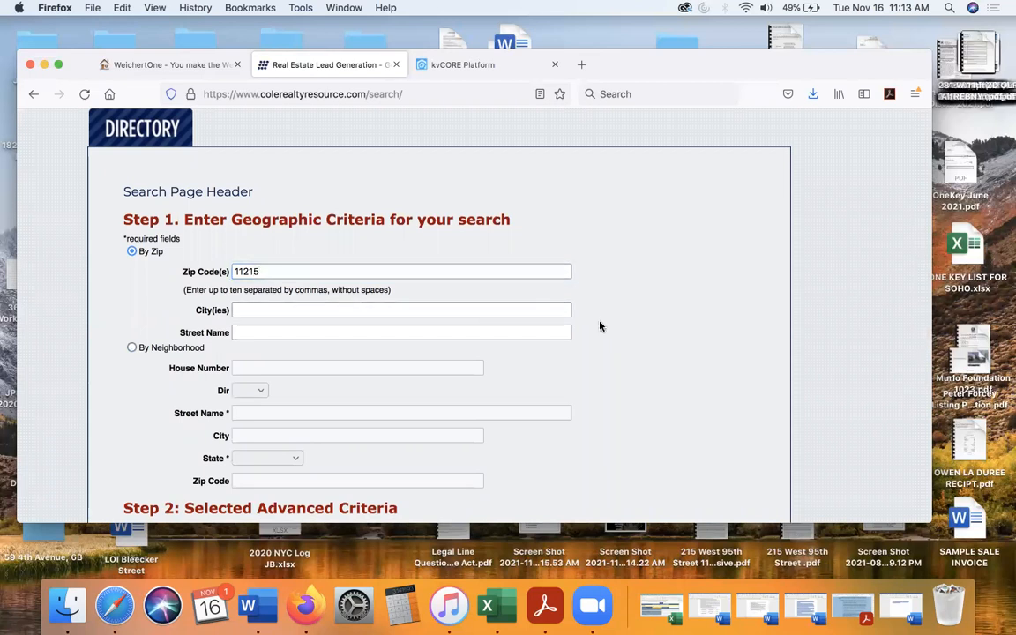
# - Choose Emailing as the list type, run the 11215 search, and go to the export options for its results
pyautogui.scroll(-10, 601, 326)
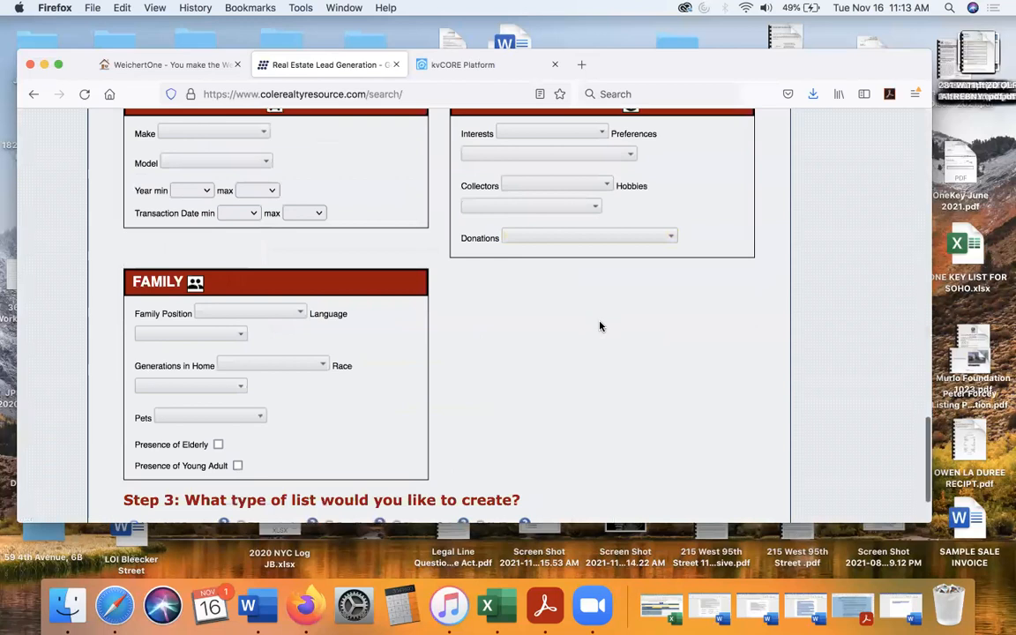
pyautogui.scroll(-2, 600, 327)
pyautogui.click(330, 439)
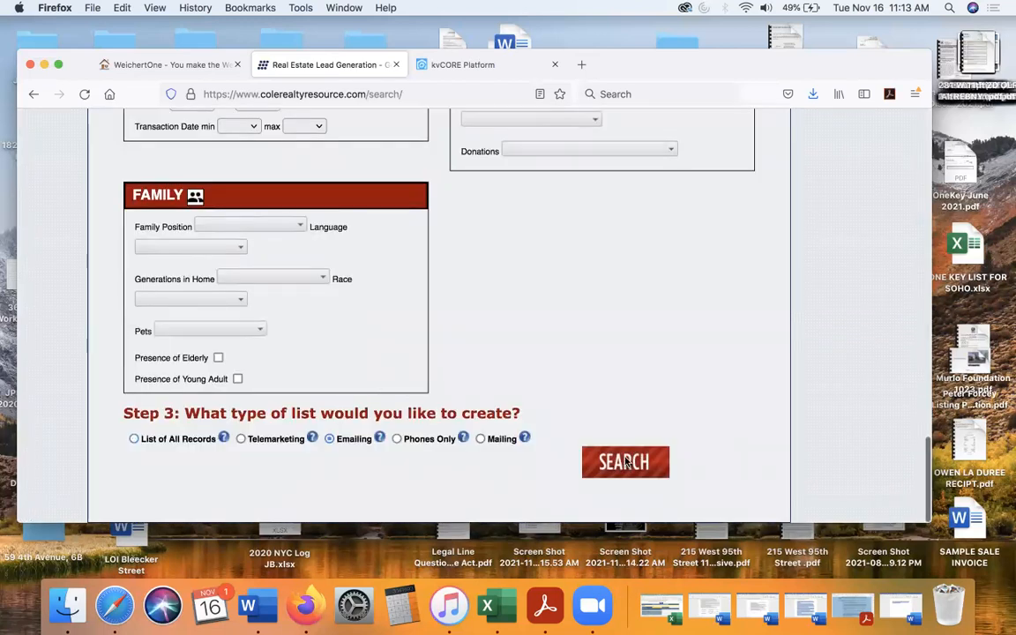
pyautogui.click(625, 461)
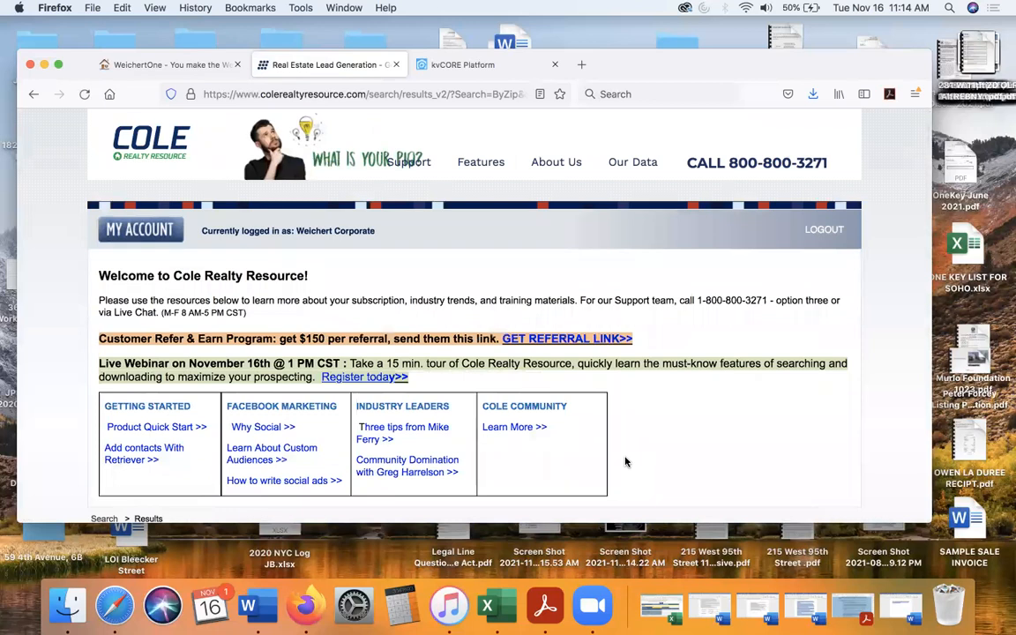
pyautogui.scroll(-5, 582, 372)
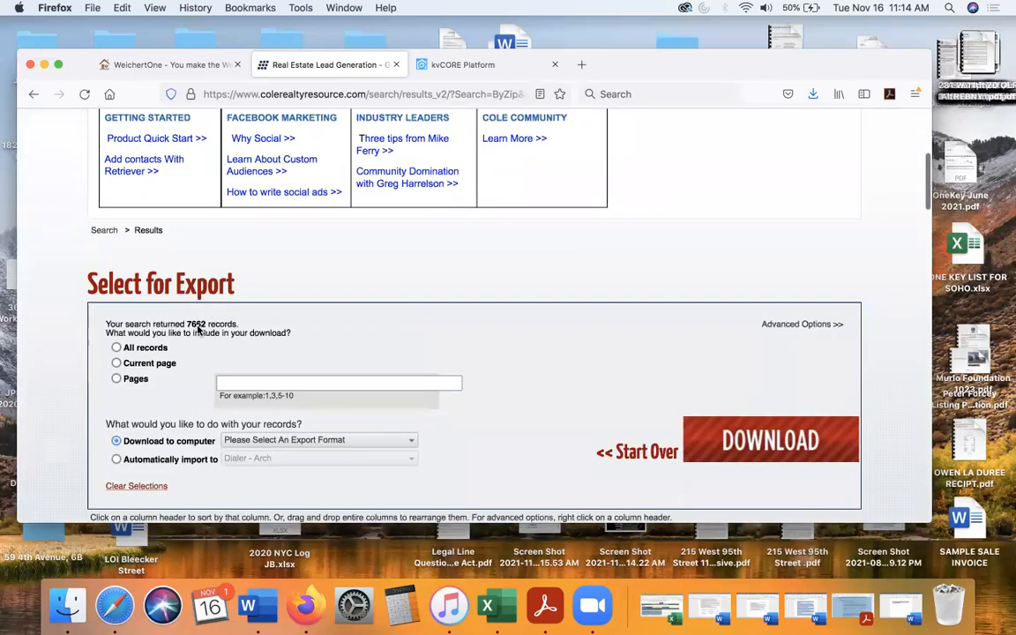
pyautogui.scroll(-2, 265, 362)
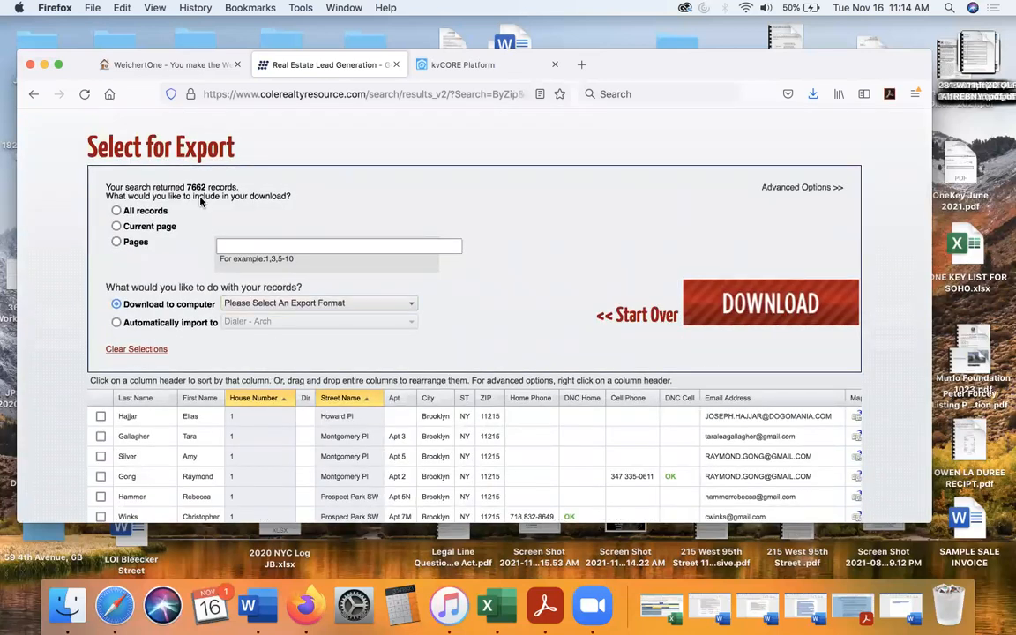
# - Limit the 11215 export to pages 1-14 and choose CSV Format as the download format
pyautogui.click(116, 243)
pyautogui.click(227, 246)
pyautogui.write('1-14')
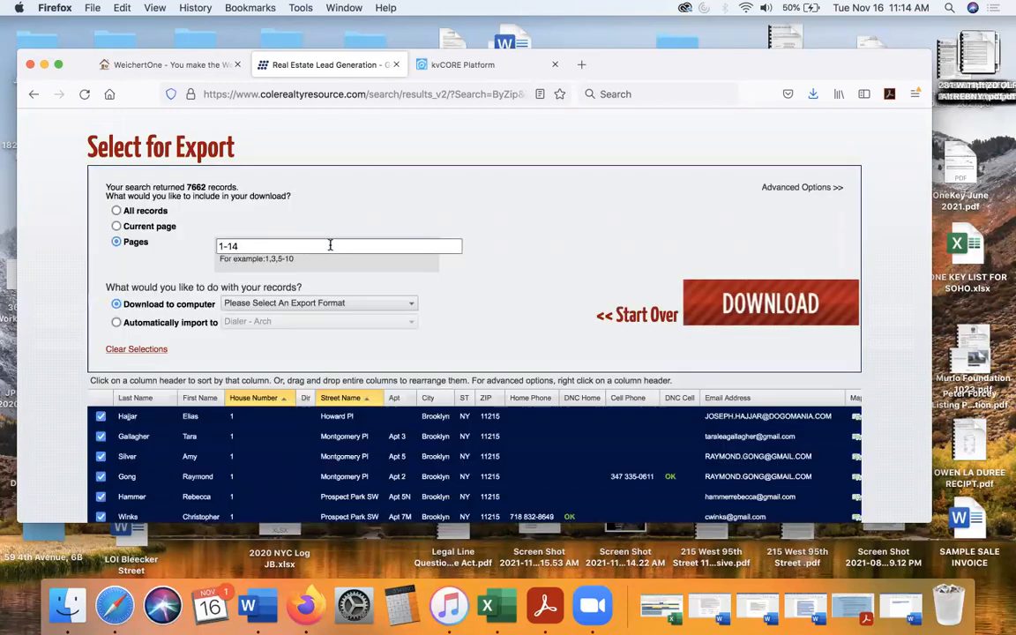
pyautogui.click(370, 304)
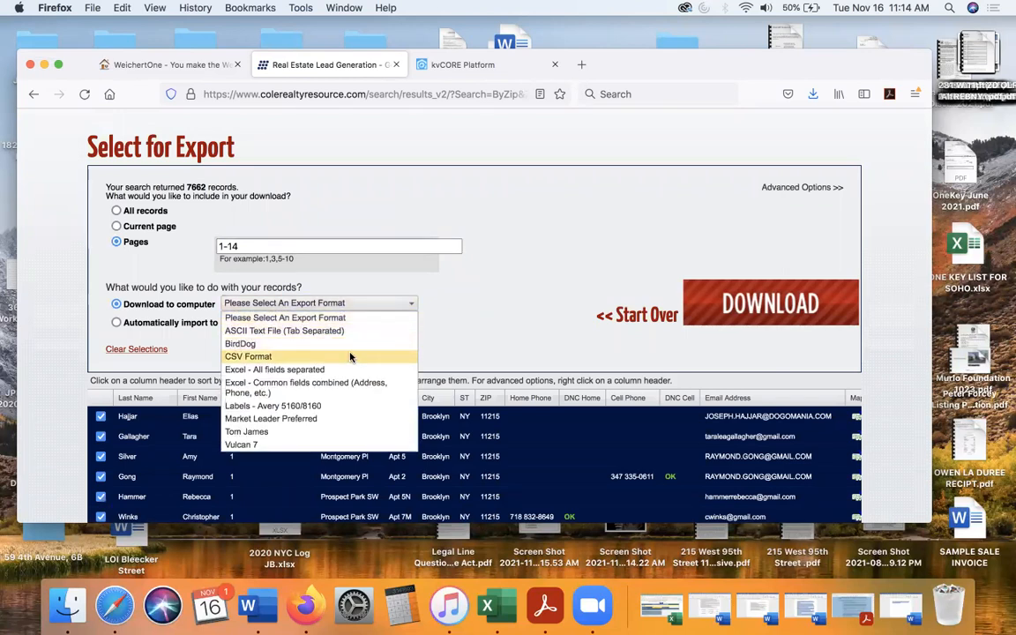
pyautogui.click(350, 357)
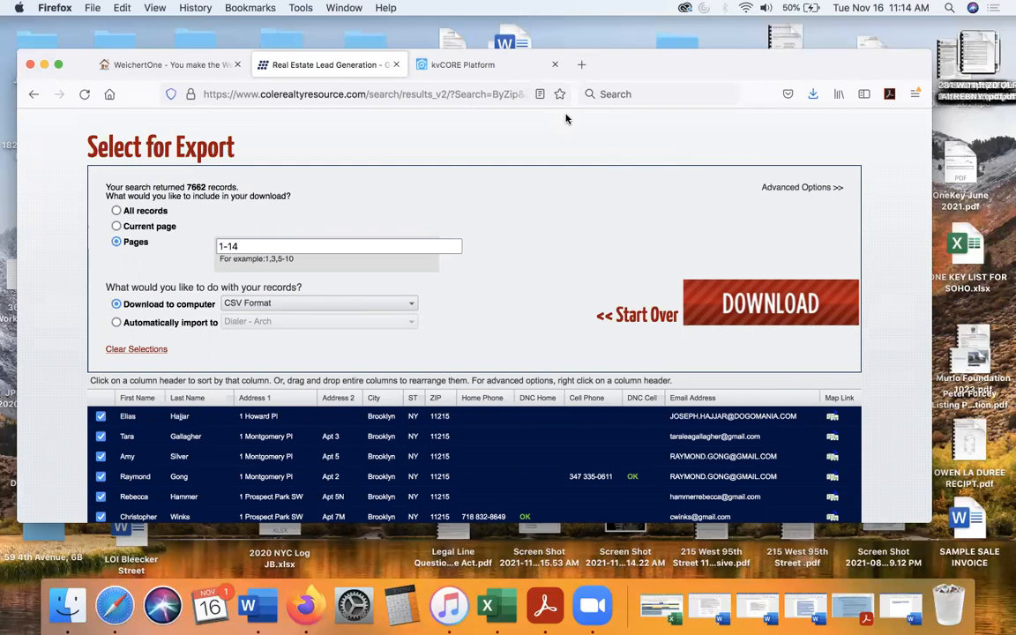
# - Switch to kvCORE Platform and go to Bulk Lead Import in the Lead Engine tools
pyautogui.click(436, 71)
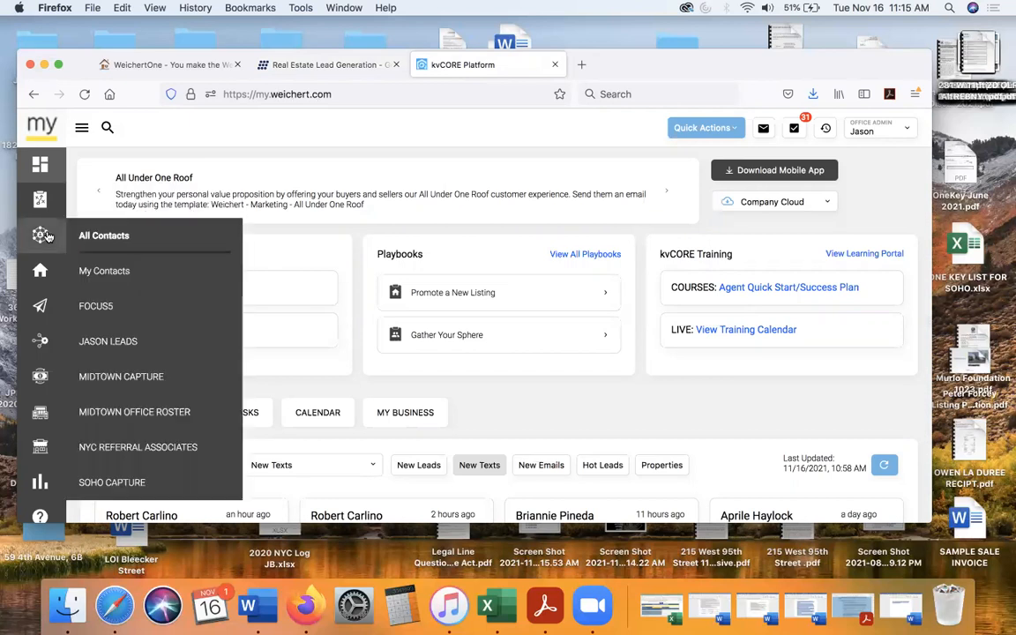
pyautogui.moveTo(44, 272)
pyautogui.moveTo(39, 305)
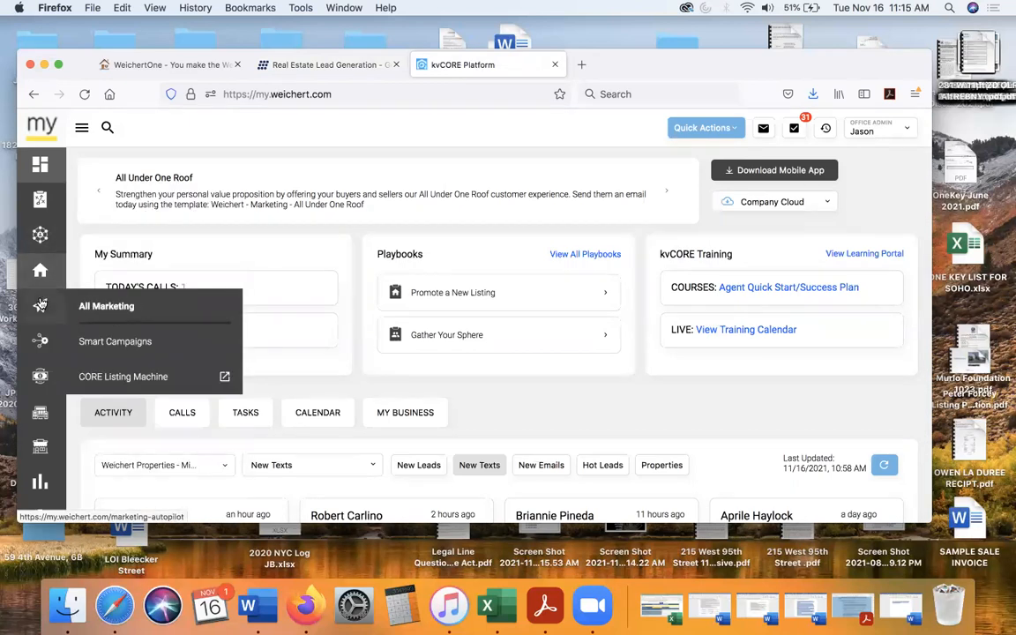
pyautogui.moveTo(39, 341)
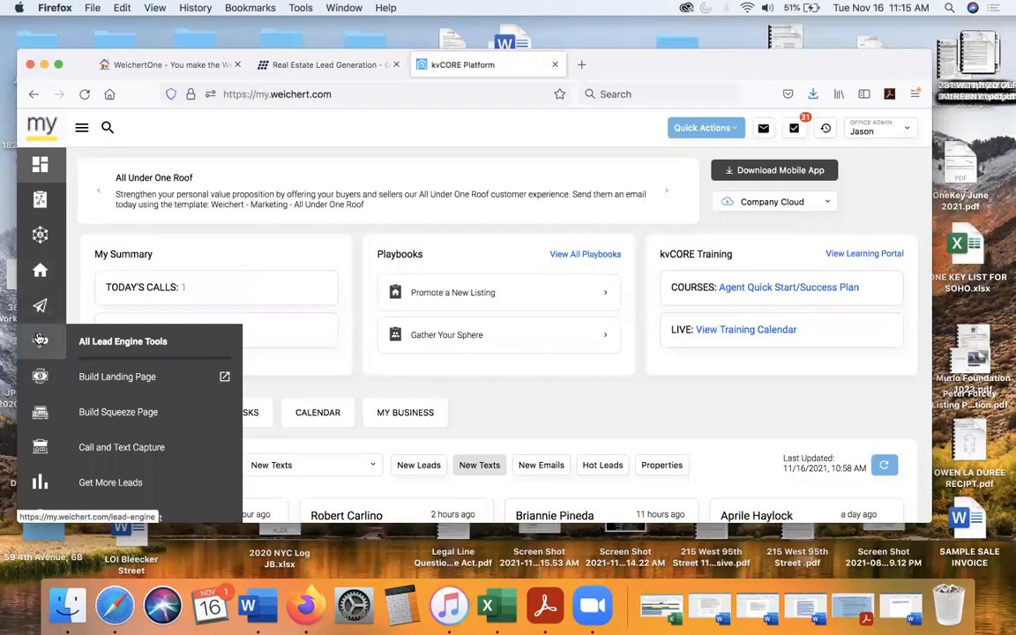
pyautogui.click(138, 346)
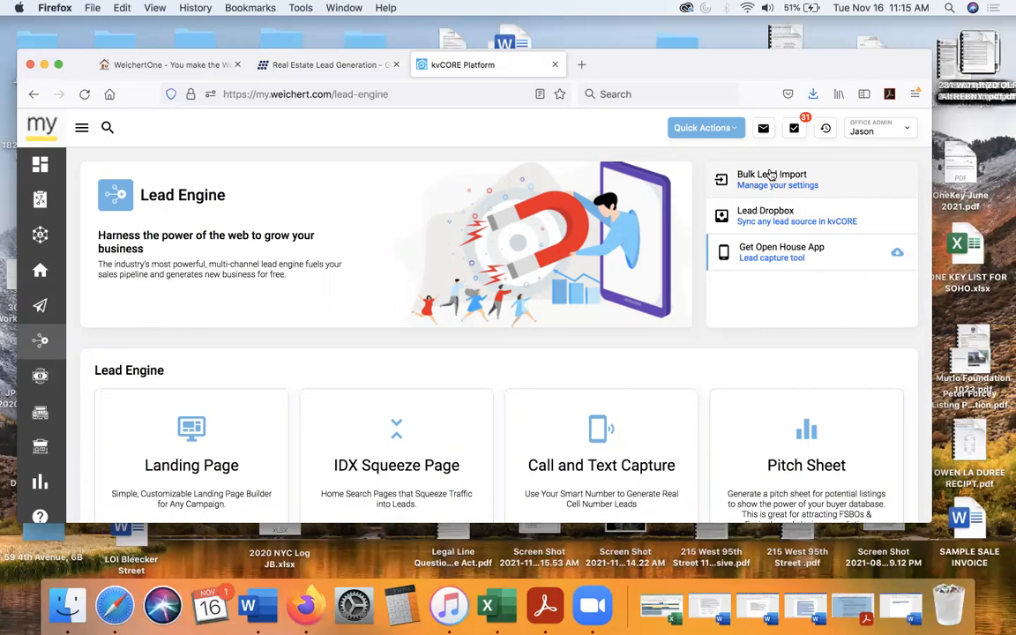
pyautogui.click(772, 176)
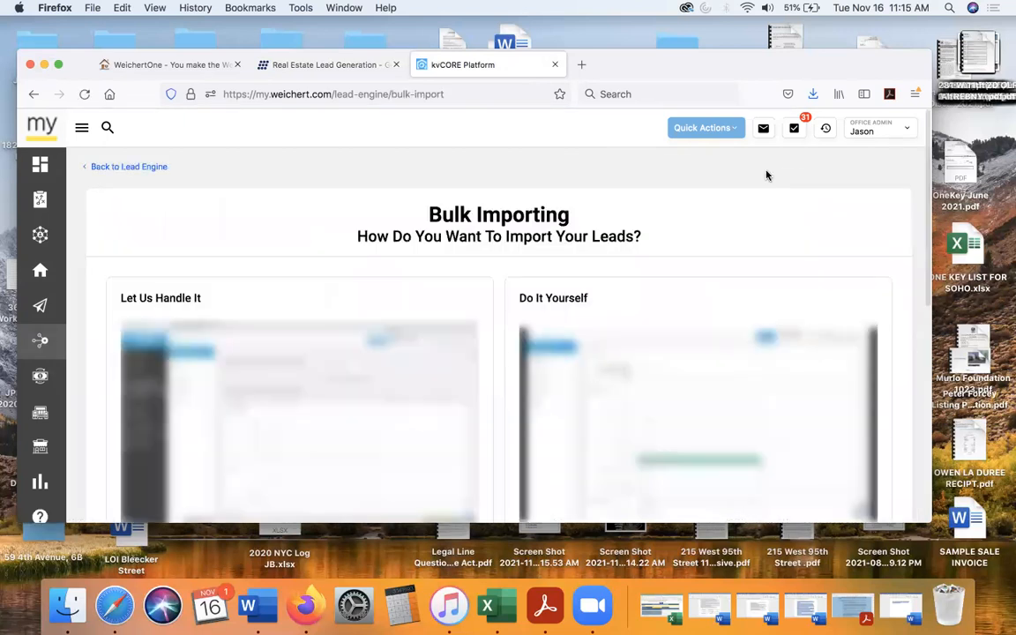
# - Choose to submit a file for kvCORE to import, then accept the disclaimer and continue to the Import Request form
pyautogui.scroll(-3, 463, 246)
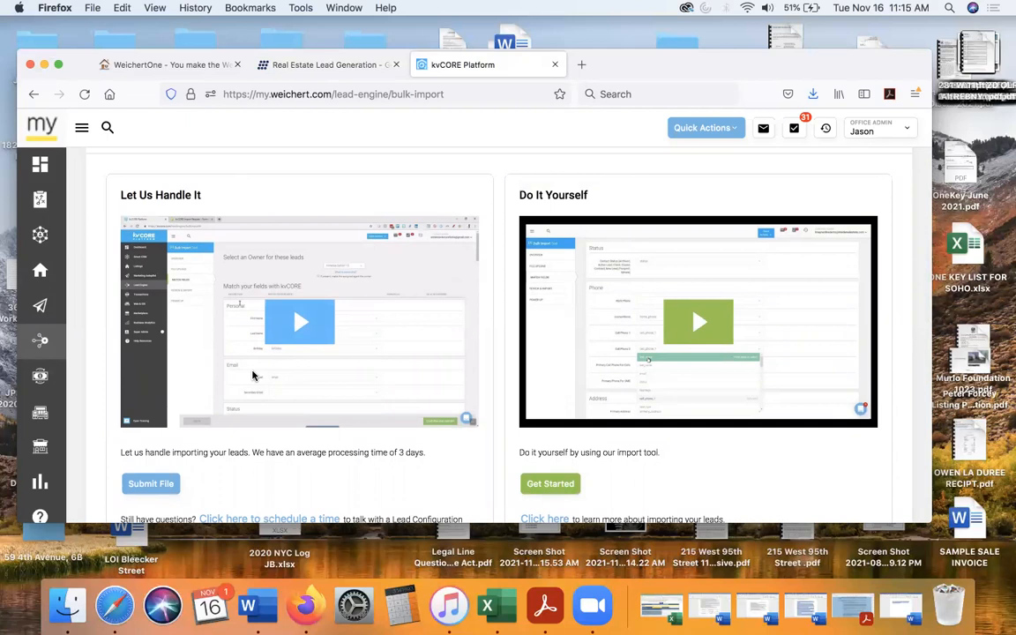
pyautogui.scroll(-3, 252, 375)
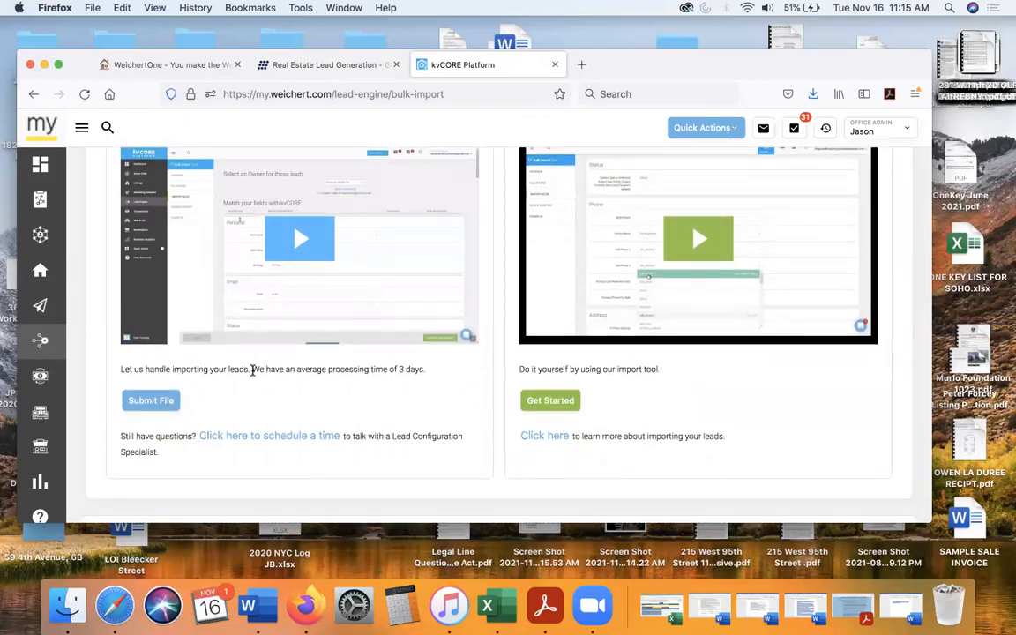
pyautogui.click(143, 401)
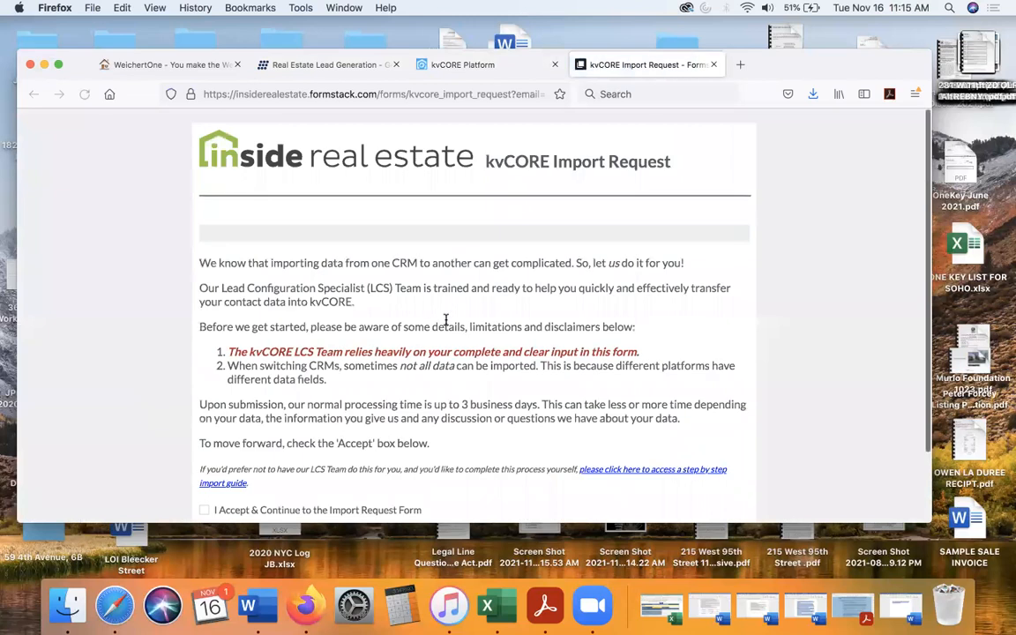
pyautogui.scroll(-2, 445, 320)
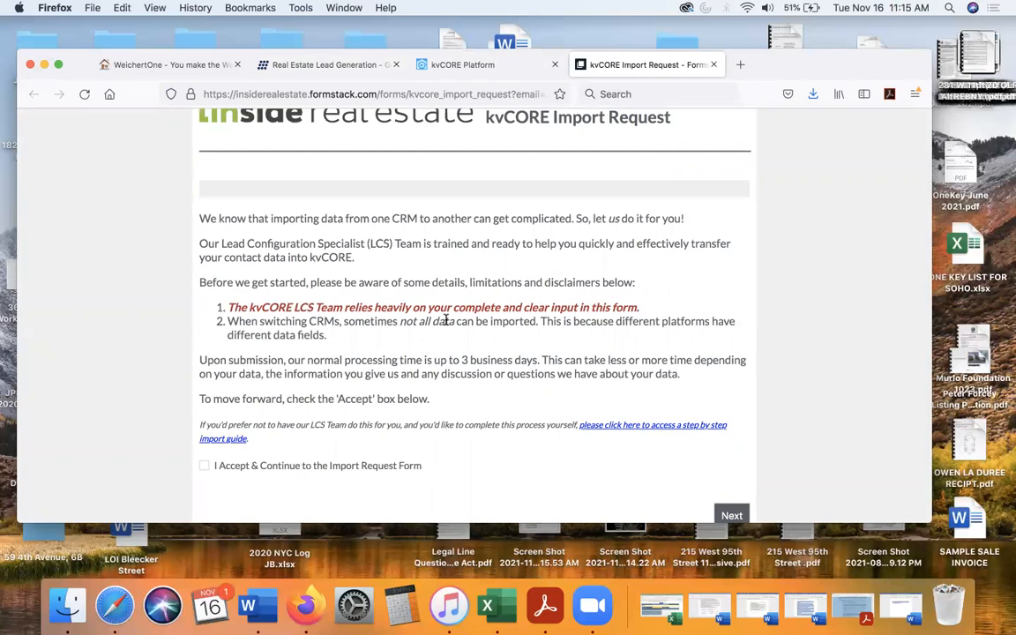
pyautogui.scroll(-2, 397, 269)
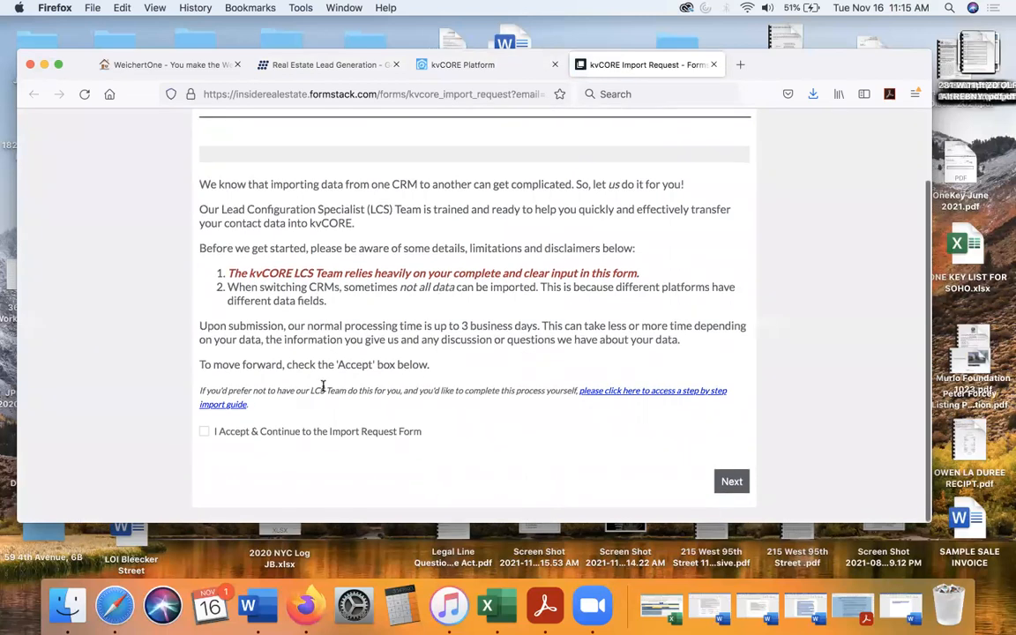
pyautogui.click(204, 433)
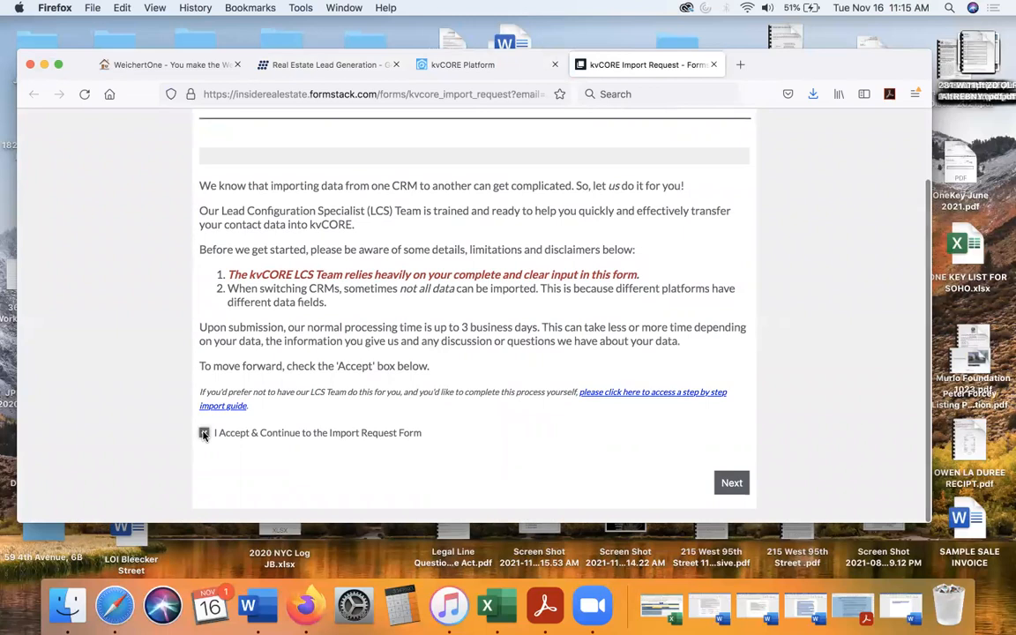
pyautogui.click(730, 484)
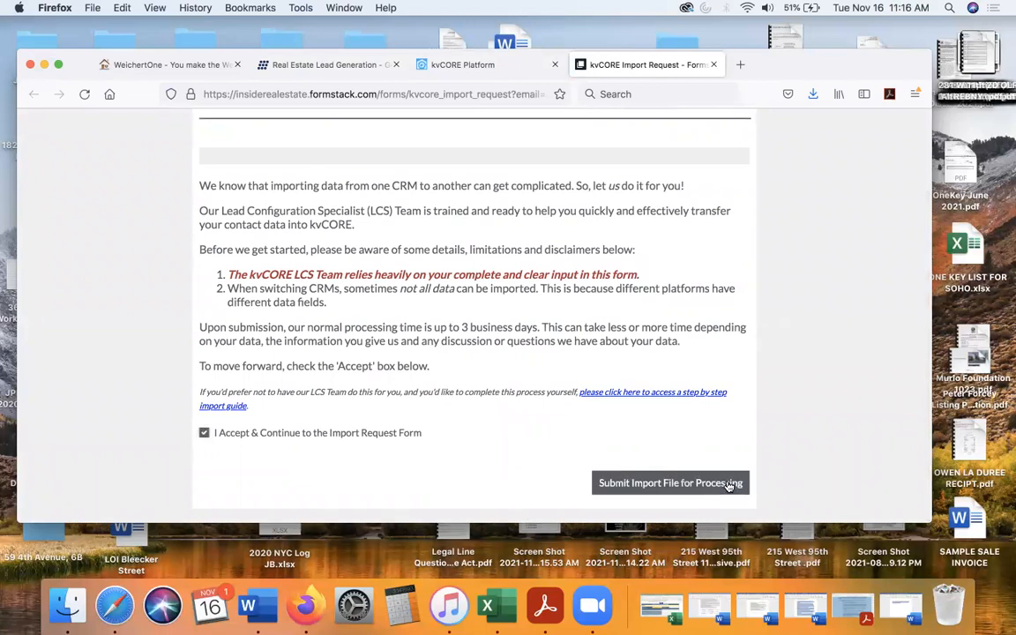
# - Identify the requester as an Agent who is located and working these leads in the United States
pyautogui.scroll(-3, 610, 309)
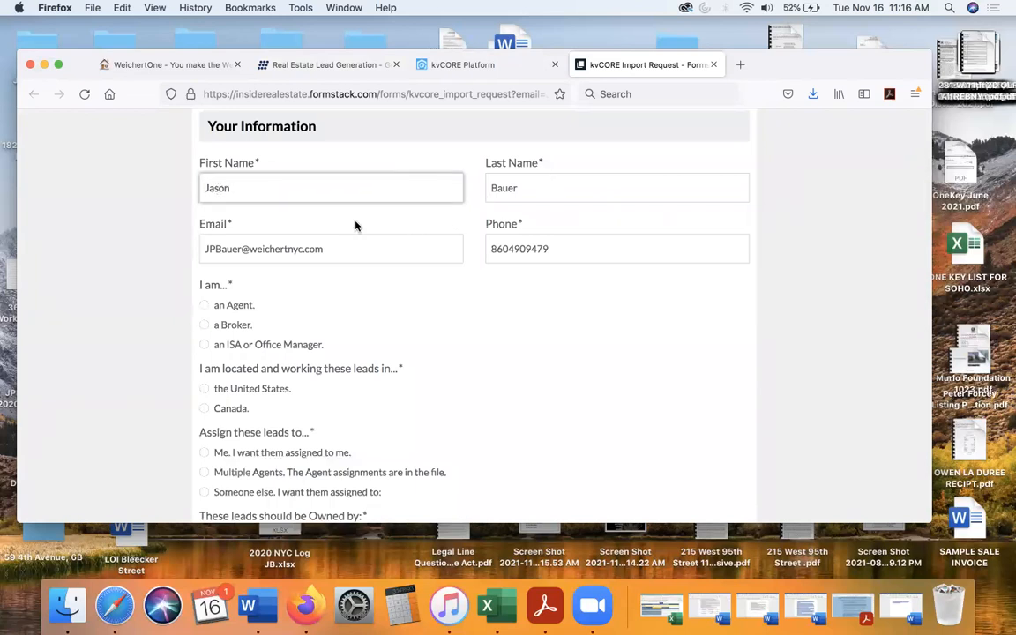
pyautogui.scroll(-3, 539, 270)
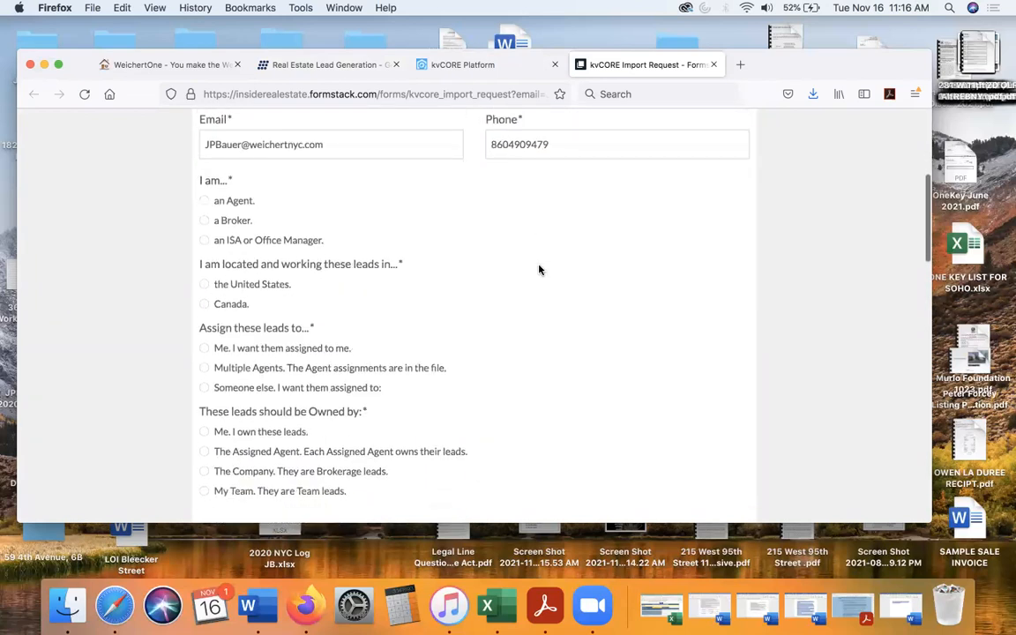
pyautogui.click(203, 202)
pyautogui.scroll(-3, 329, 220)
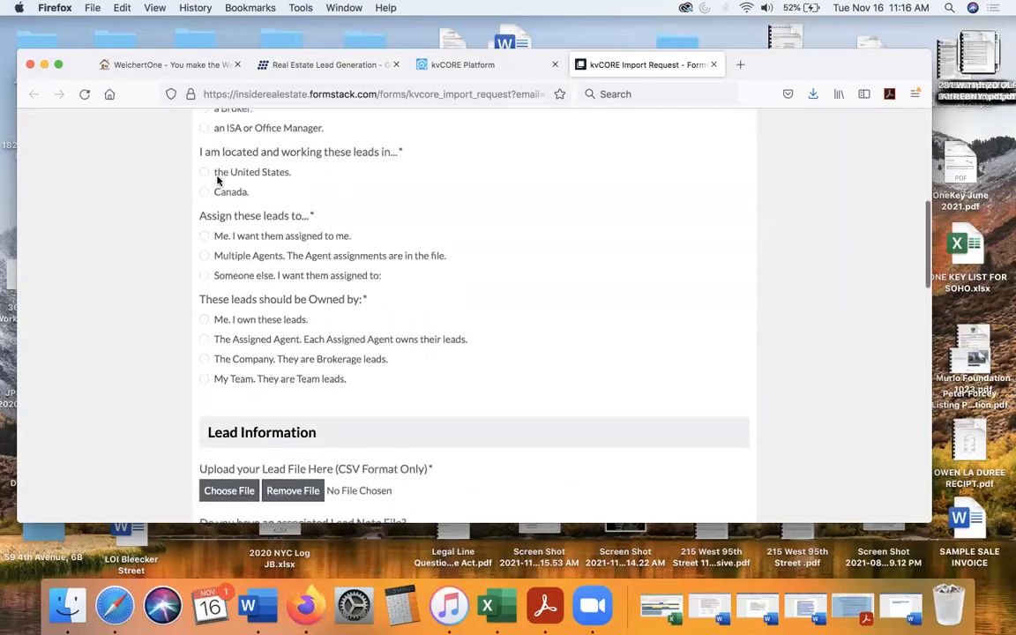
pyautogui.click(203, 175)
# - Set both the assignment and the ownership of the leads to Me
pyautogui.scroll(-2, 310, 199)
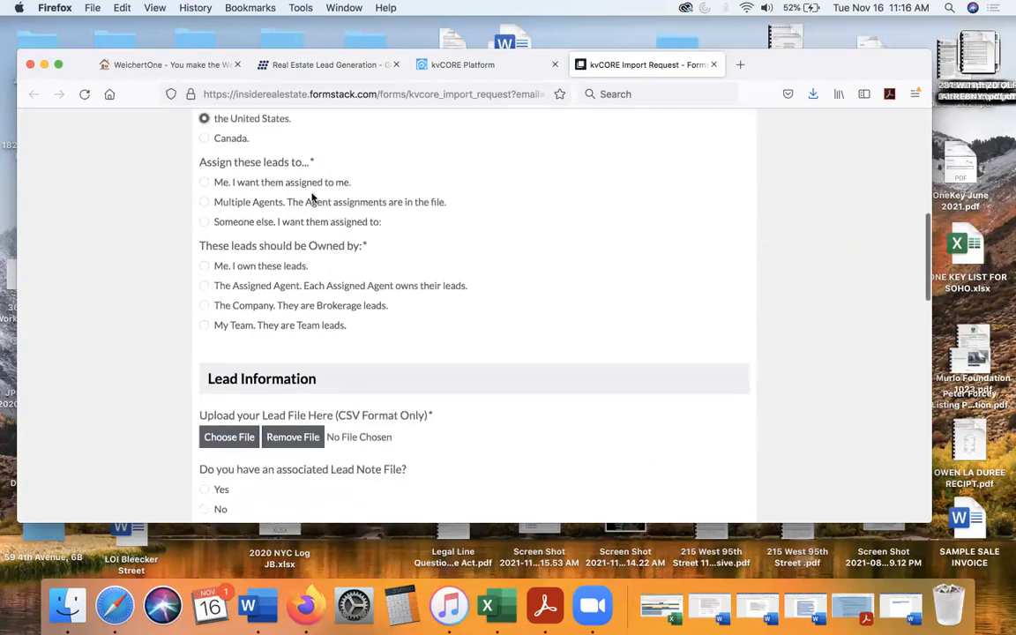
pyautogui.click(204, 176)
pyautogui.scroll(-2, 206, 185)
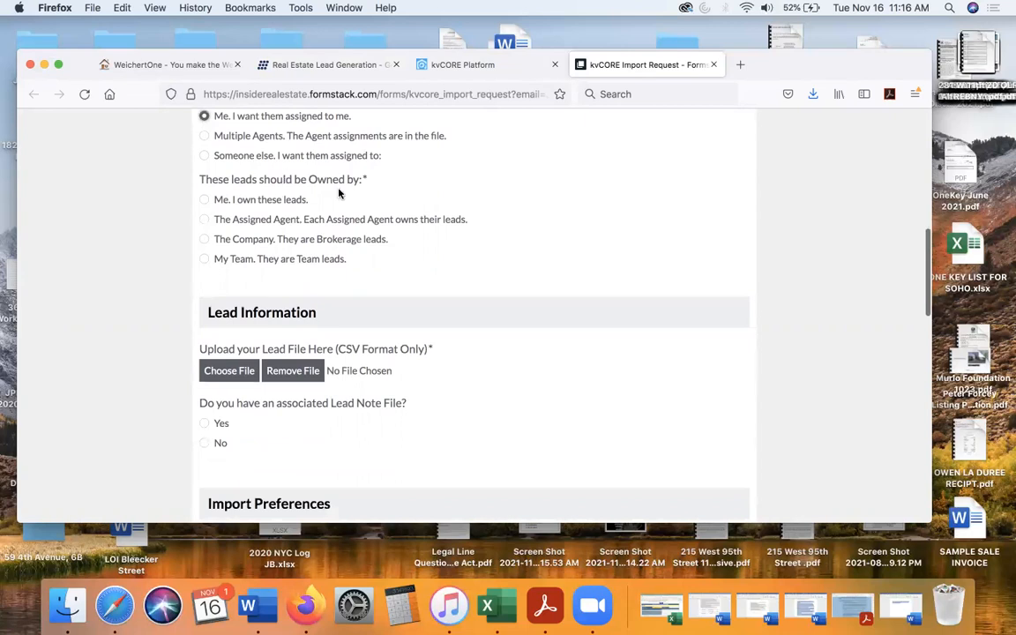
pyautogui.click(204, 201)
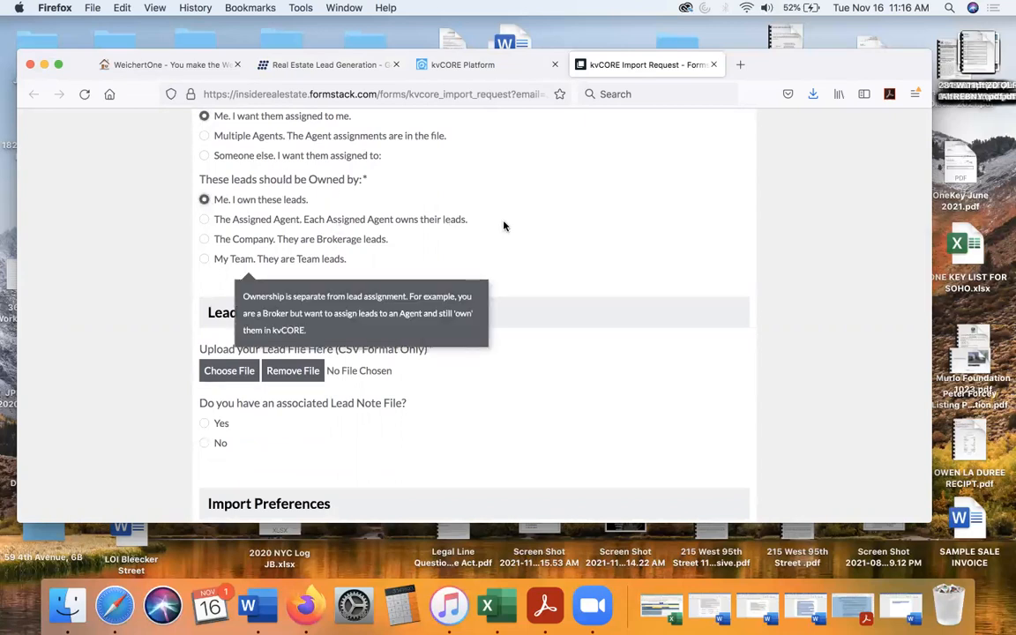
# - Attach Weichert CSV Format(41).csv as the lead file and answer No to having an associated Lead Note File
pyautogui.scroll(-2, 504, 226)
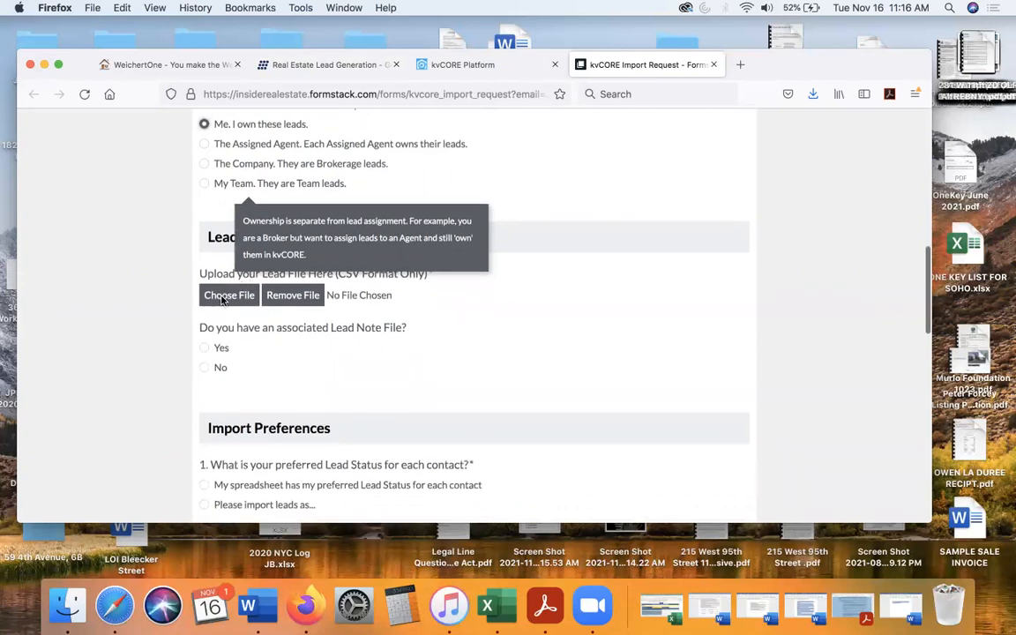
pyautogui.click(225, 296)
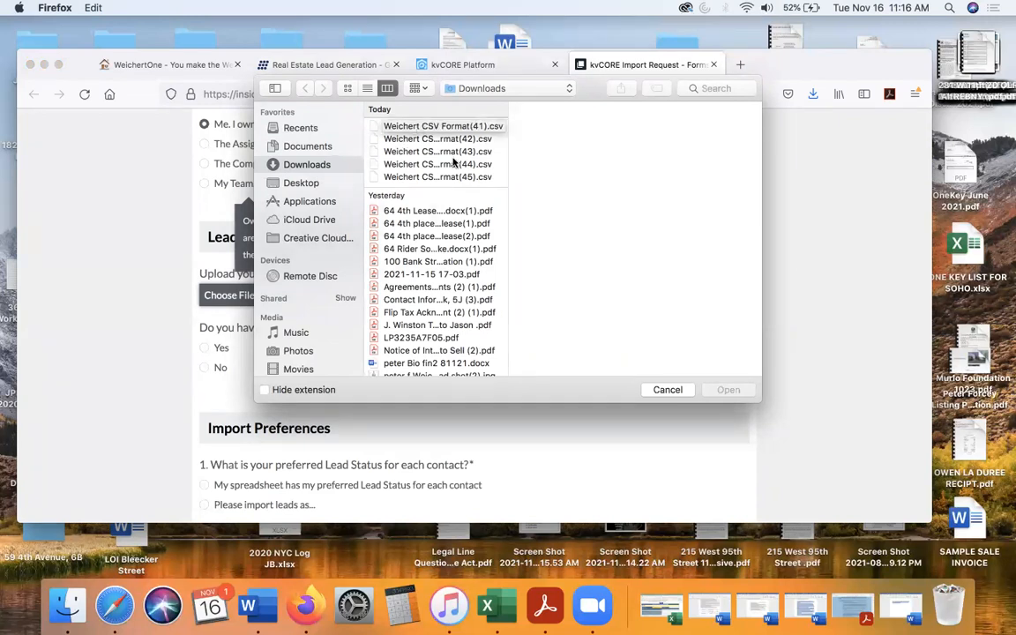
pyautogui.doubleClick(411, 127)
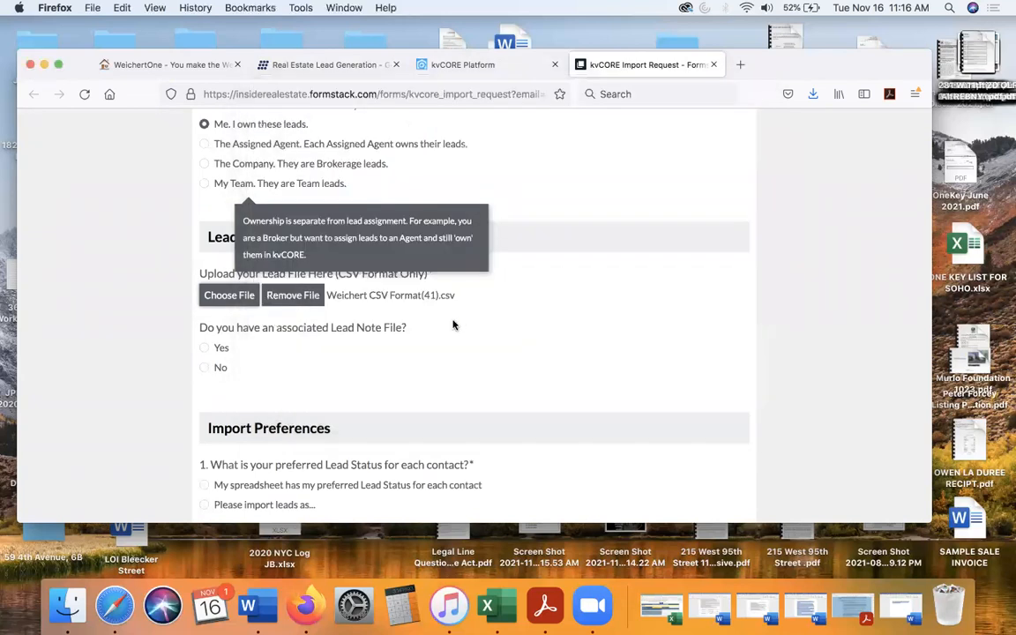
pyautogui.click(228, 296)
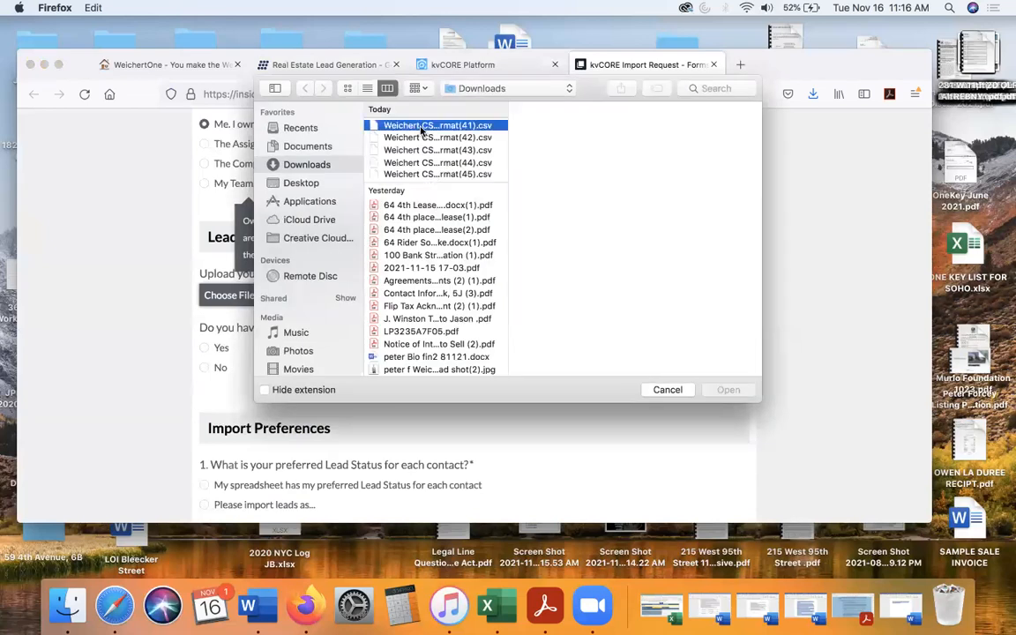
pyautogui.click(727, 390)
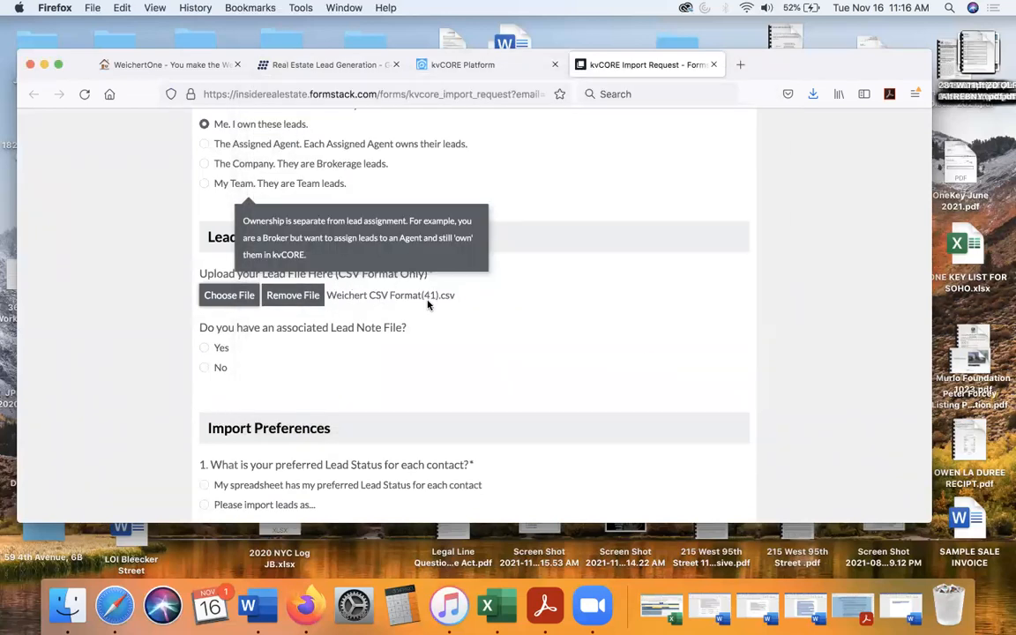
pyautogui.scroll(-3, 394, 300)
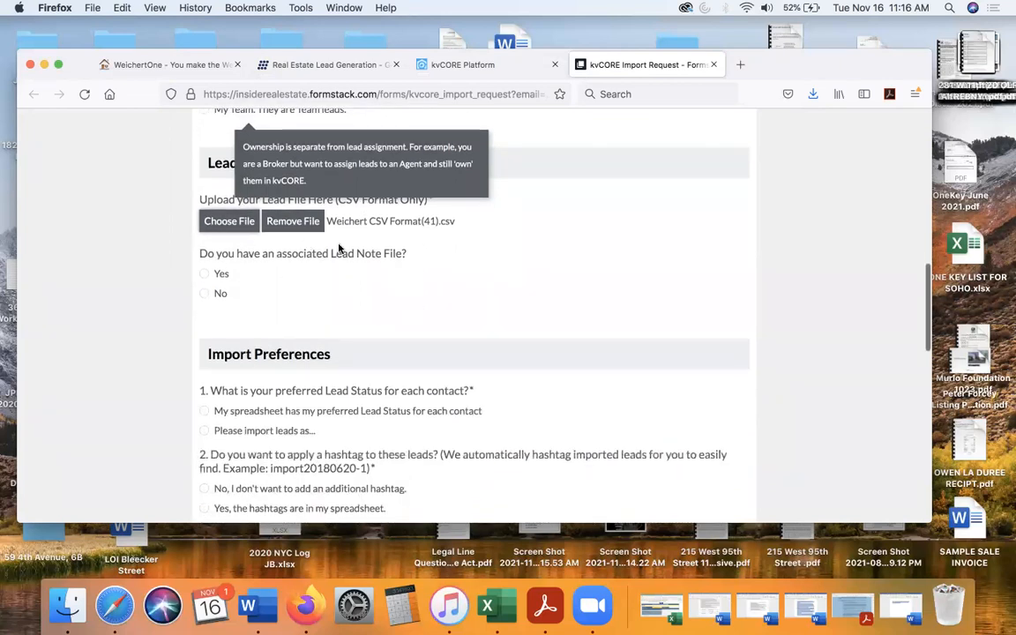
pyautogui.click(204, 298)
# - Choose to import the leads with a specified status and set that Lead Status to Prospect
pyautogui.scroll(-5, 310, 309)
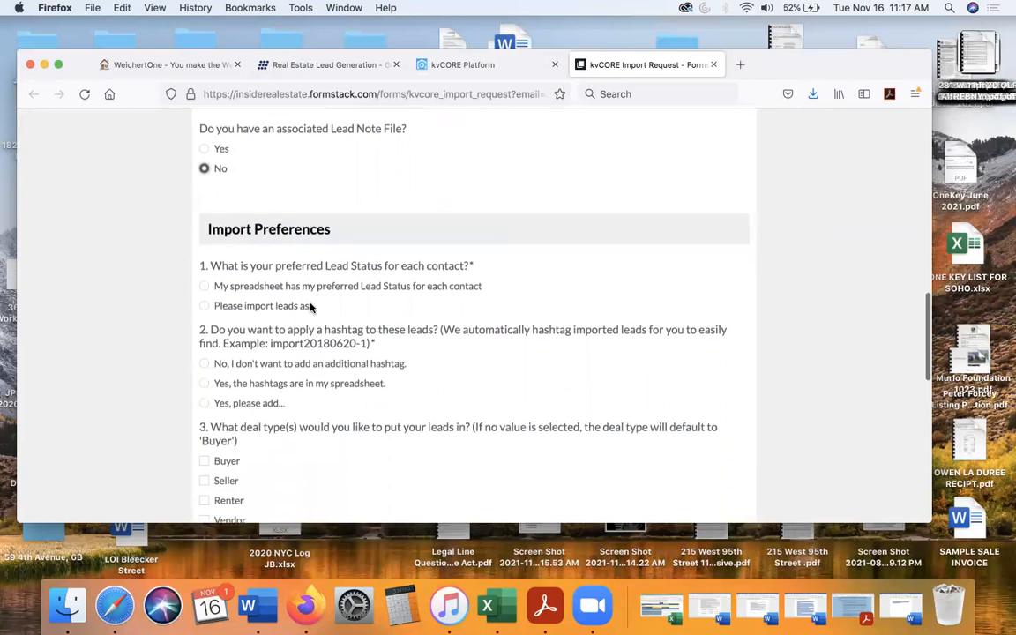
pyautogui.scroll(-3, 310, 306)
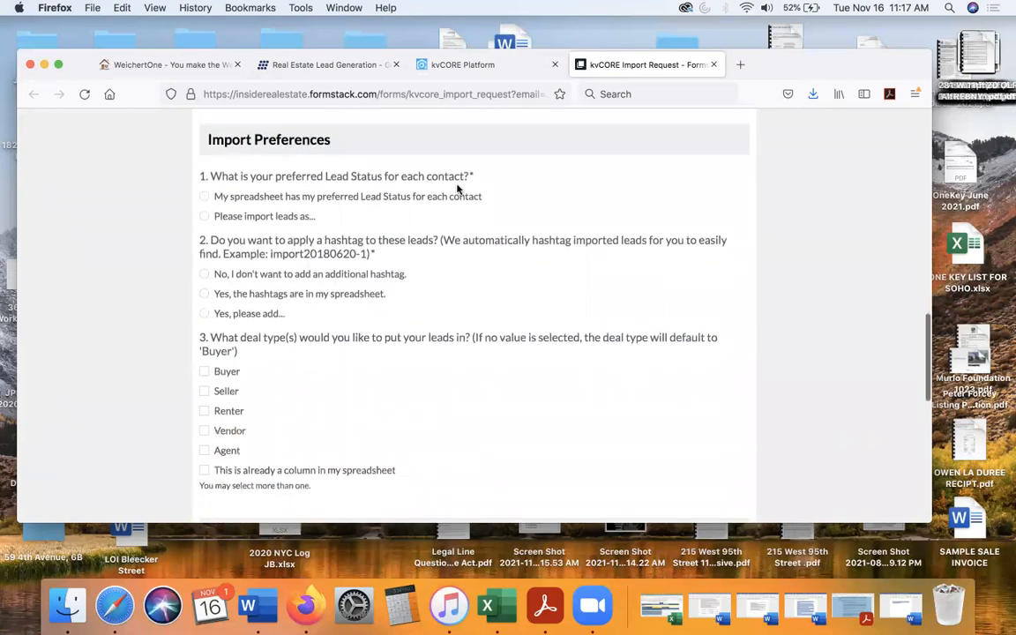
pyautogui.click(203, 216)
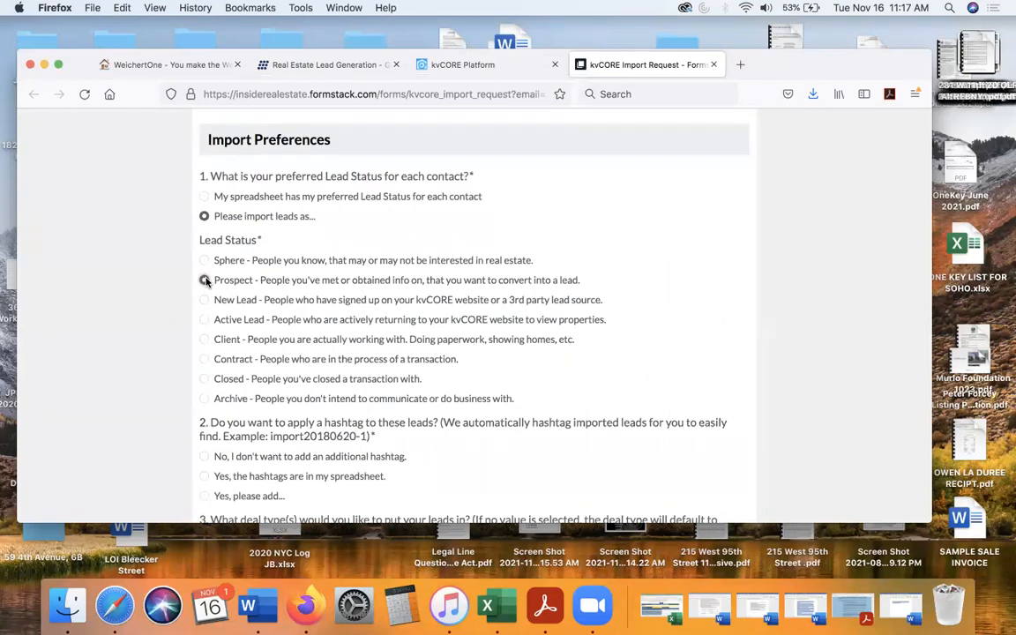
pyautogui.click(204, 281)
# - Add the hashtag 11211 to all imported leads and set their deal type to Buyer
pyautogui.scroll(-5, 207, 274)
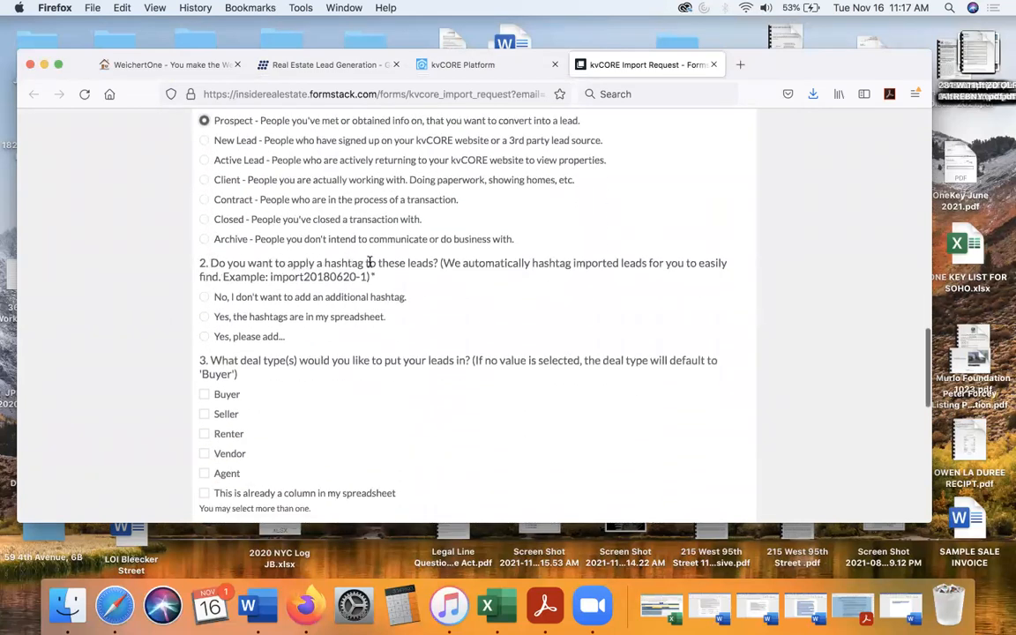
pyautogui.click(204, 337)
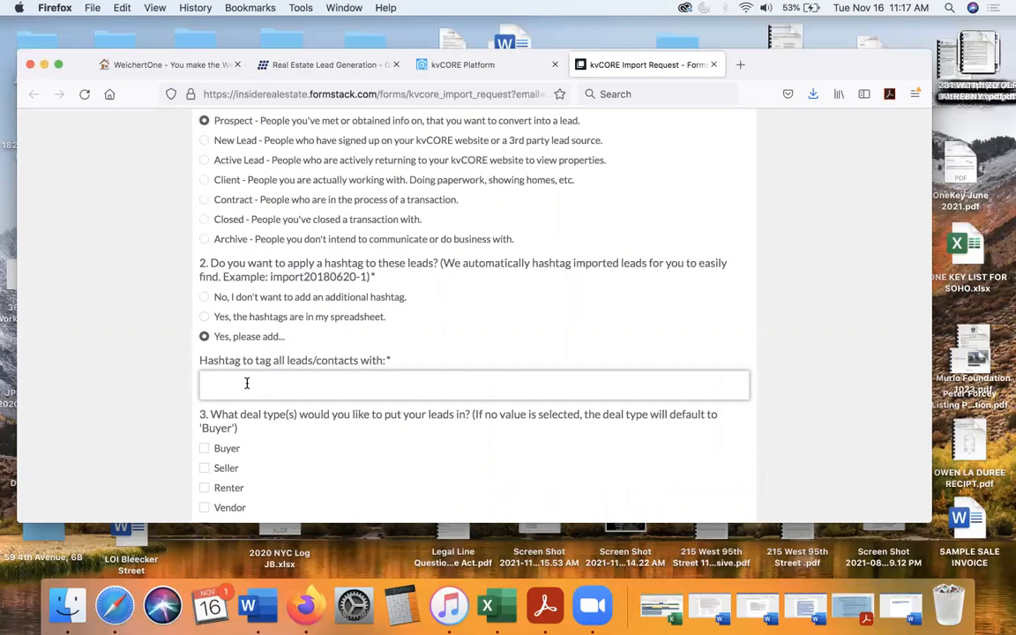
pyautogui.write('11211')
pyautogui.scroll(-3, 236, 388)
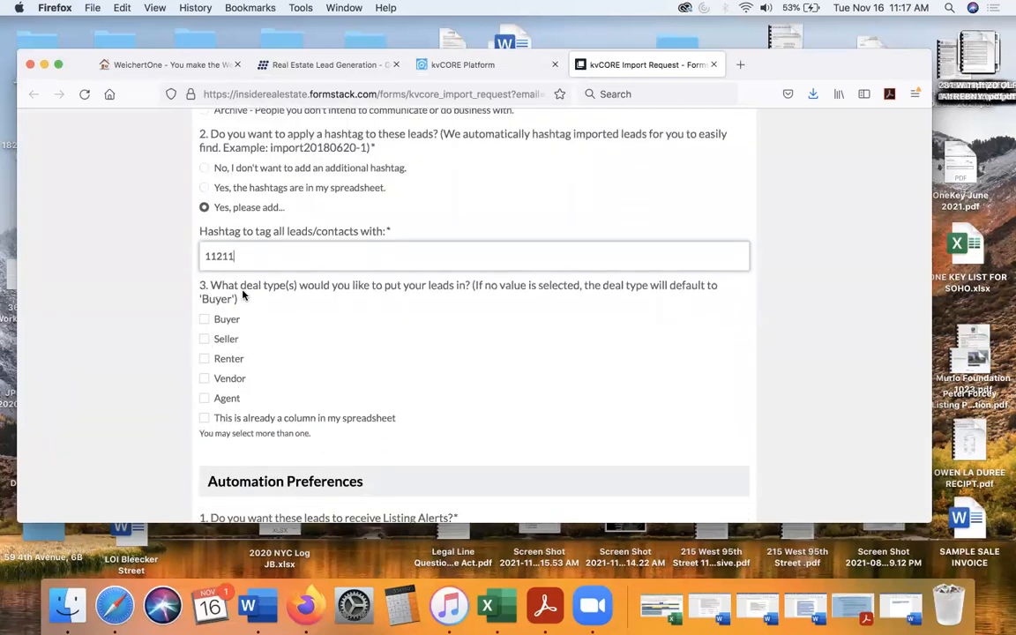
pyautogui.click(203, 321)
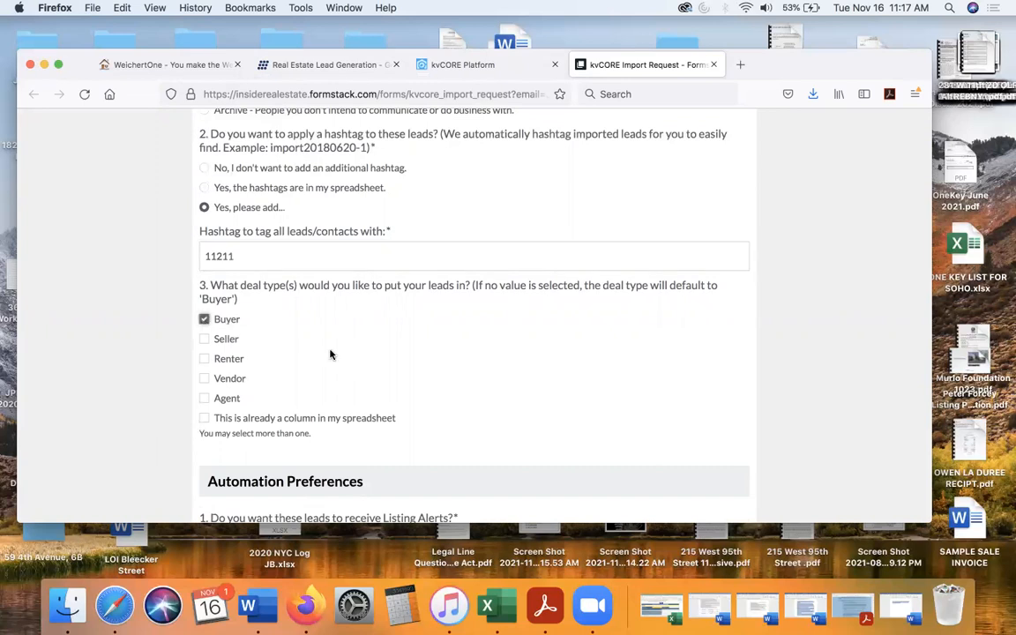
pyautogui.scroll(-5, 331, 354)
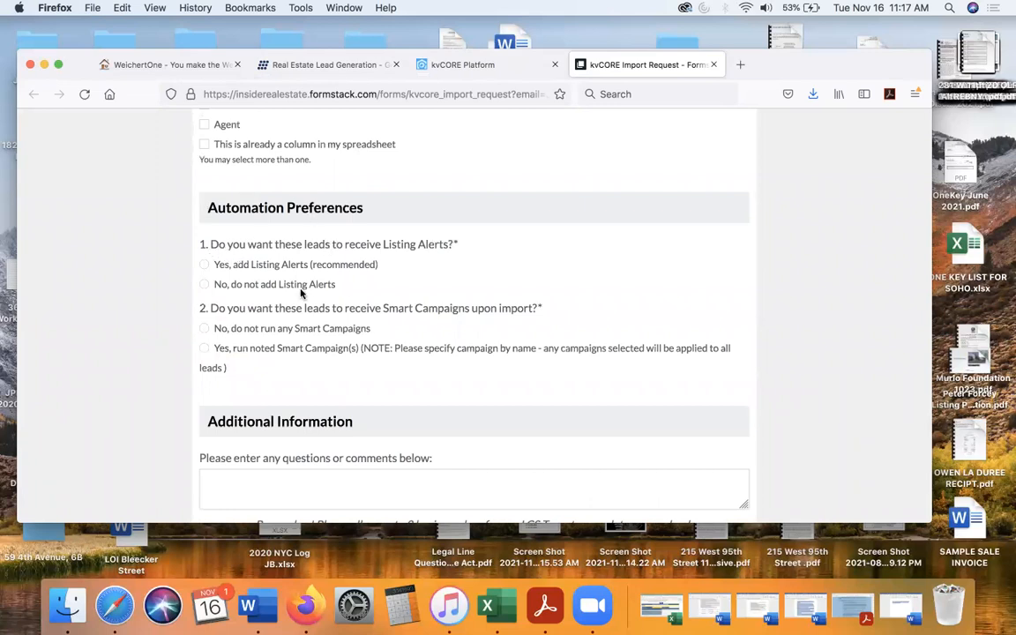
# - Opt the leads out of Listing Alerts and Smart Campaigns, and submit the import file for processing
pyautogui.click(205, 284)
pyautogui.click(204, 331)
pyautogui.scroll(-5, 205, 333)
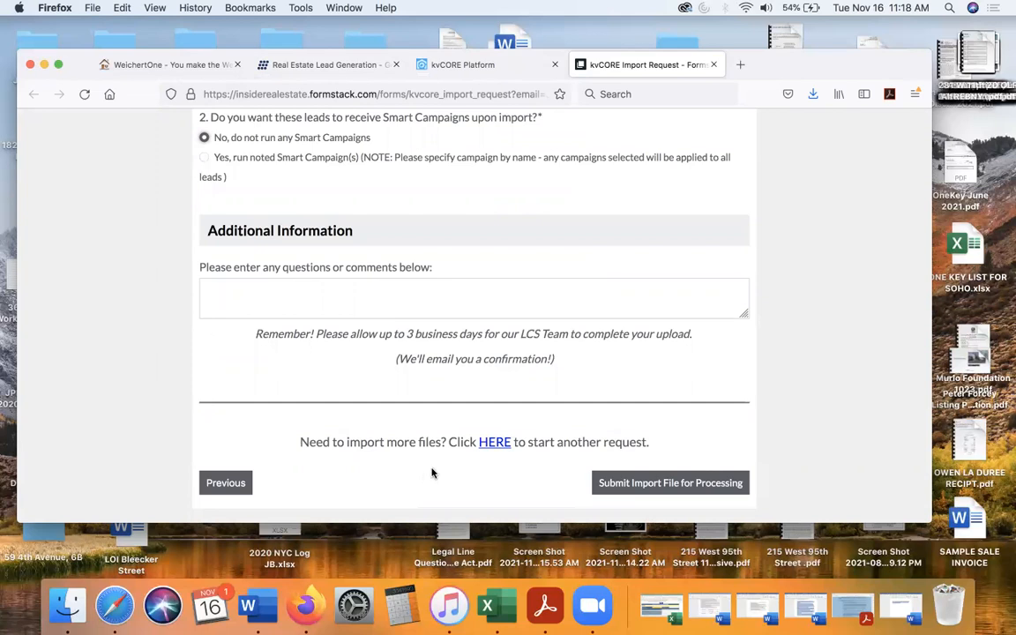
pyautogui.click(663, 483)
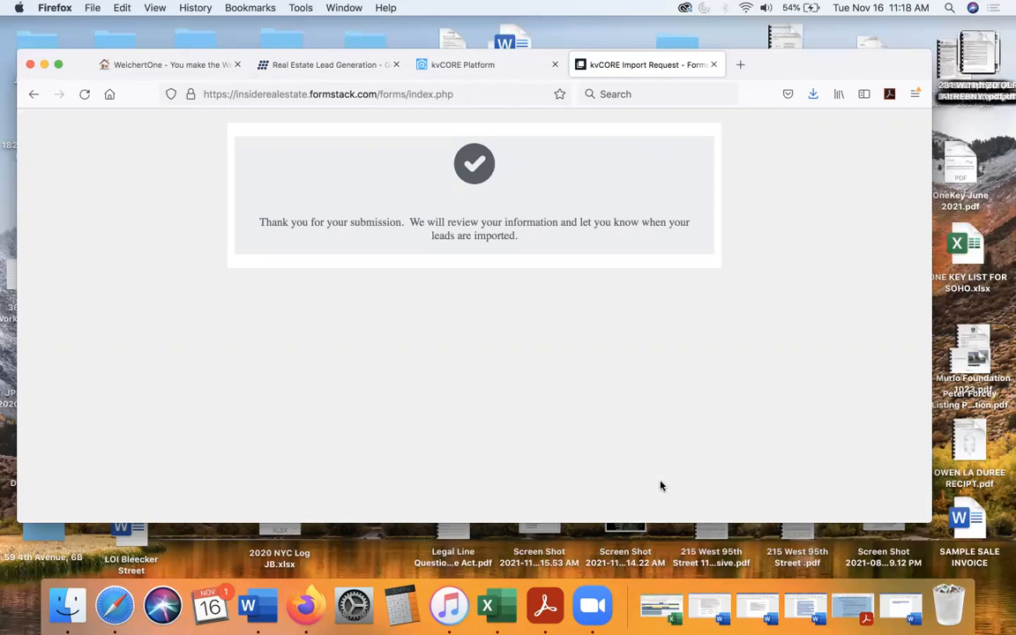
# - Open a new import request form from the kvCORE bulk import page and accept its terms to continue
pyautogui.click(457, 66)
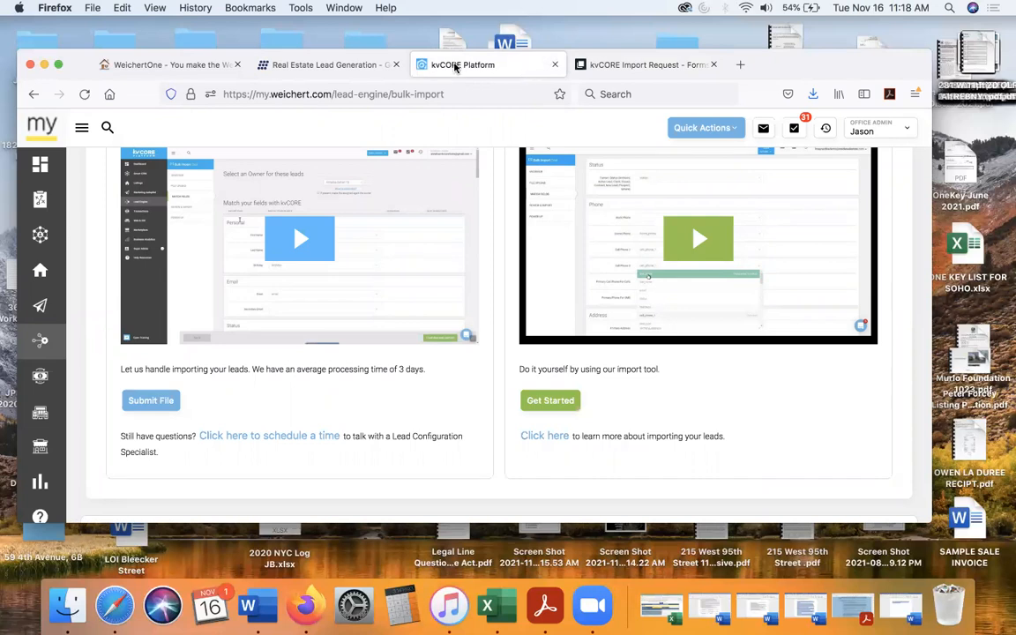
pyautogui.click(151, 405)
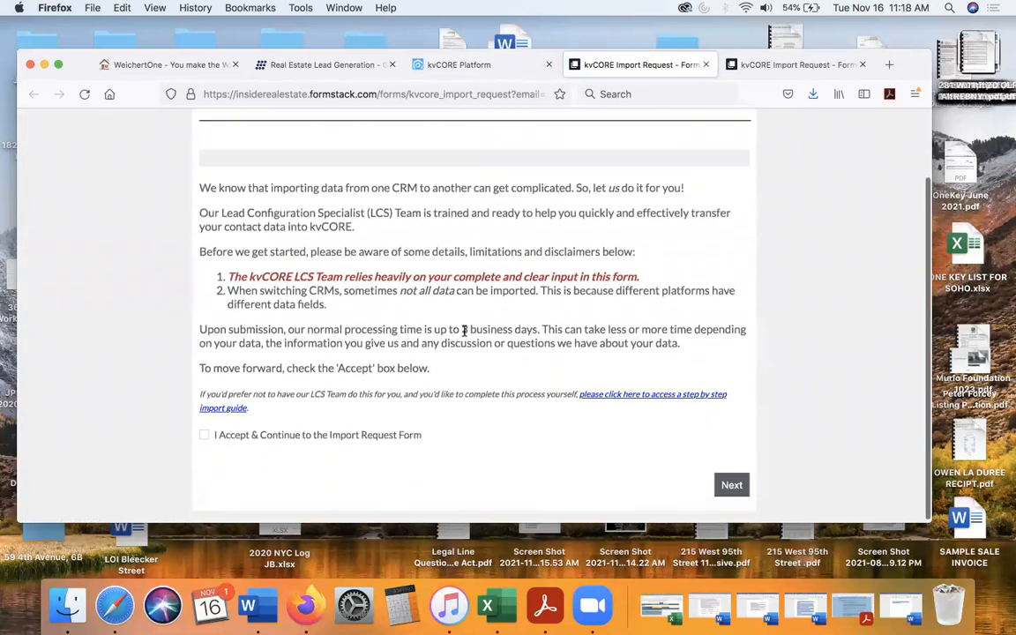
pyautogui.click(204, 434)
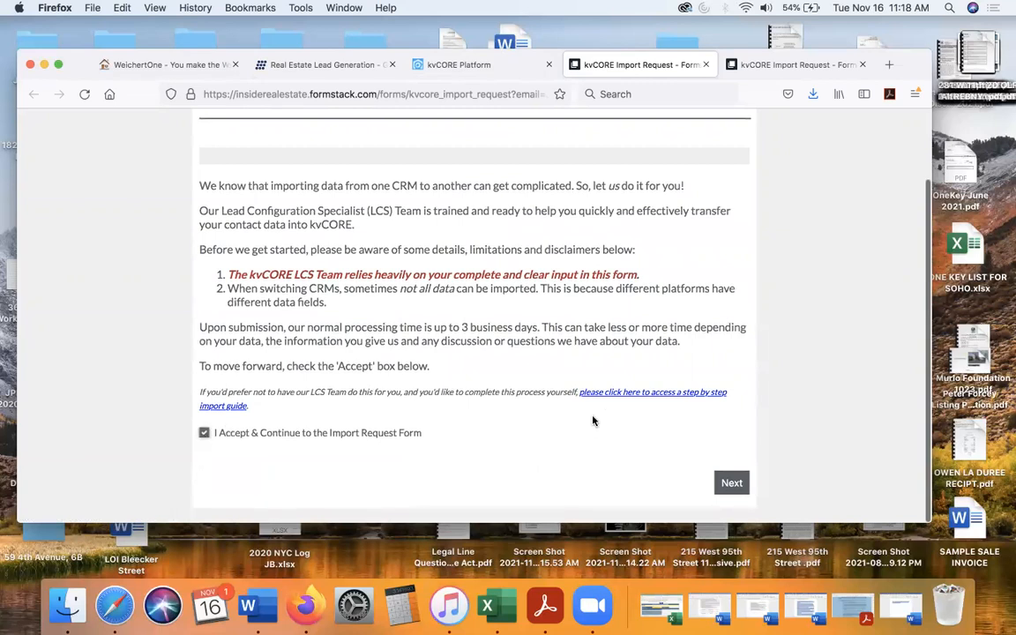
pyautogui.click(731, 482)
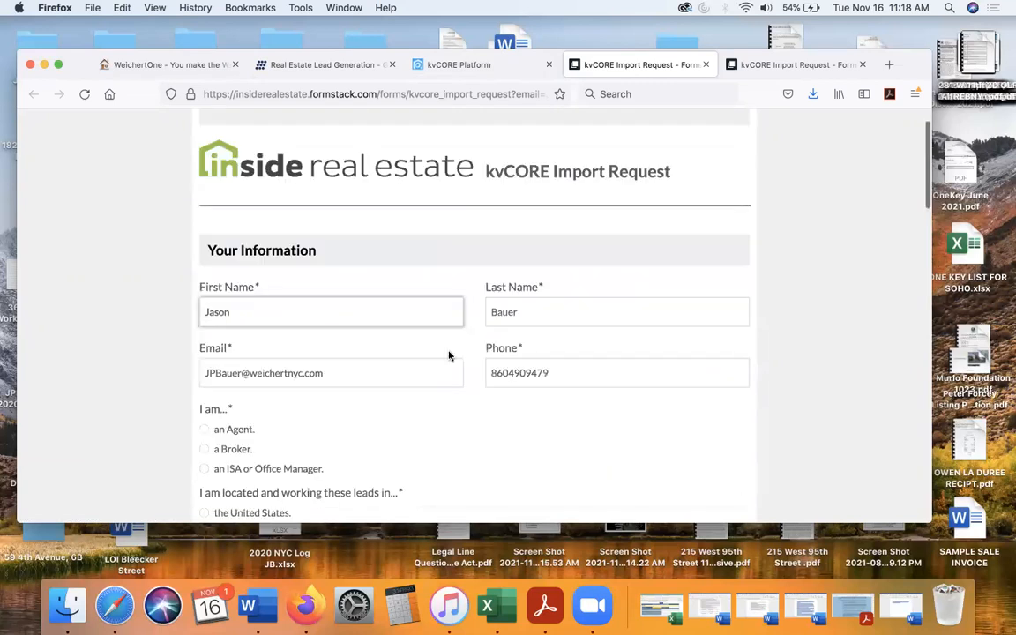
# - Identify as an Agent working leads in the United States, and set both lead assignment and ownership to Me
pyautogui.scroll(-5, 449, 355)
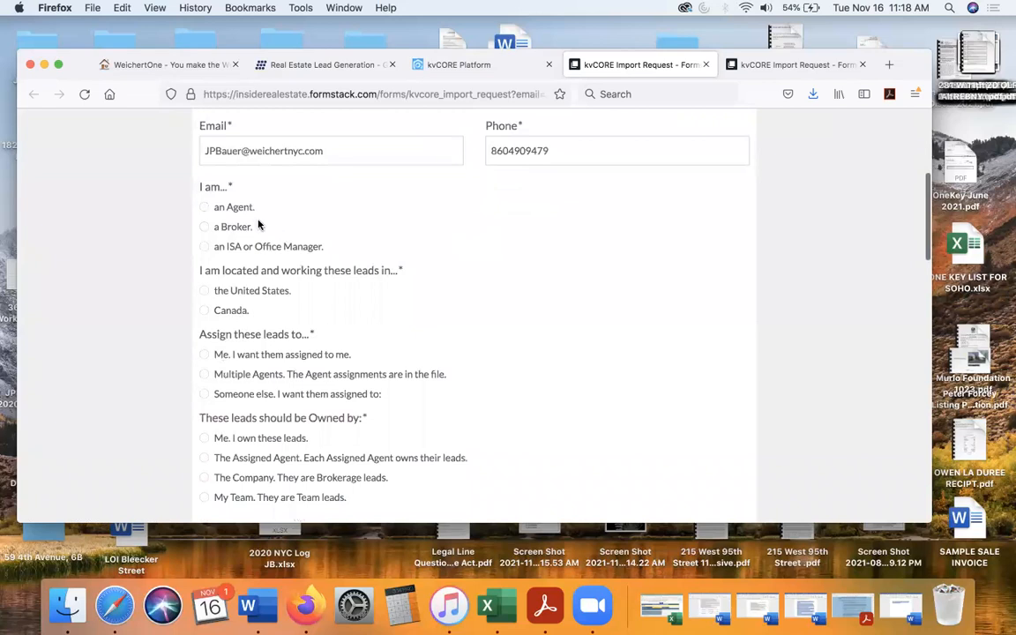
pyautogui.click(204, 207)
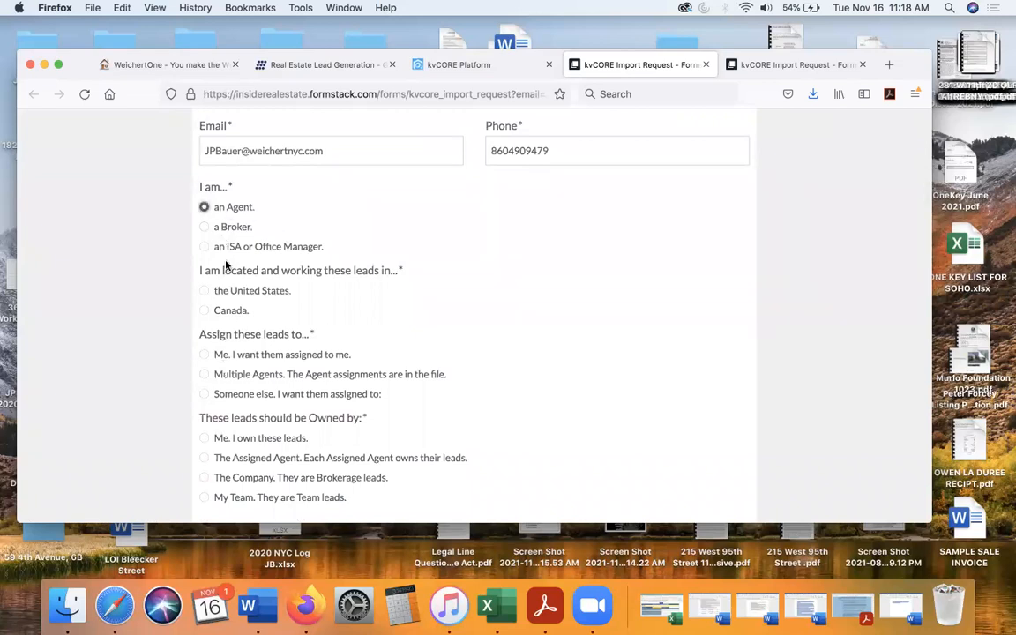
pyautogui.click(203, 292)
pyautogui.click(203, 355)
pyautogui.scroll(-3, 203, 356)
pyautogui.click(203, 279)
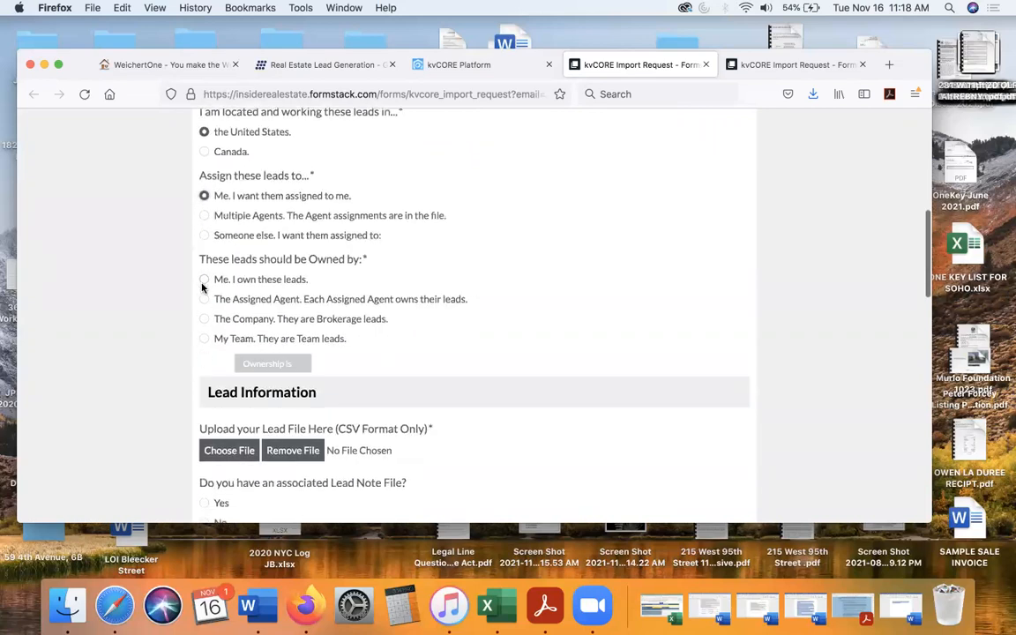
# - Attach Weichert CSV Format(42).csv as the lead file and answer No to having an associated Lead Note File
pyautogui.scroll(-2, 204, 291)
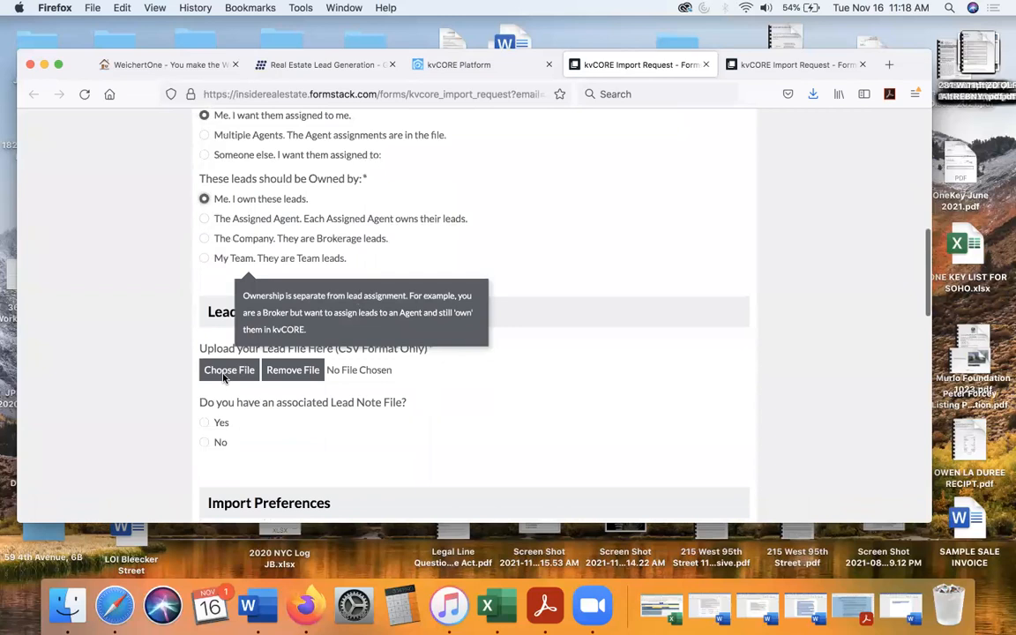
pyautogui.click(226, 371)
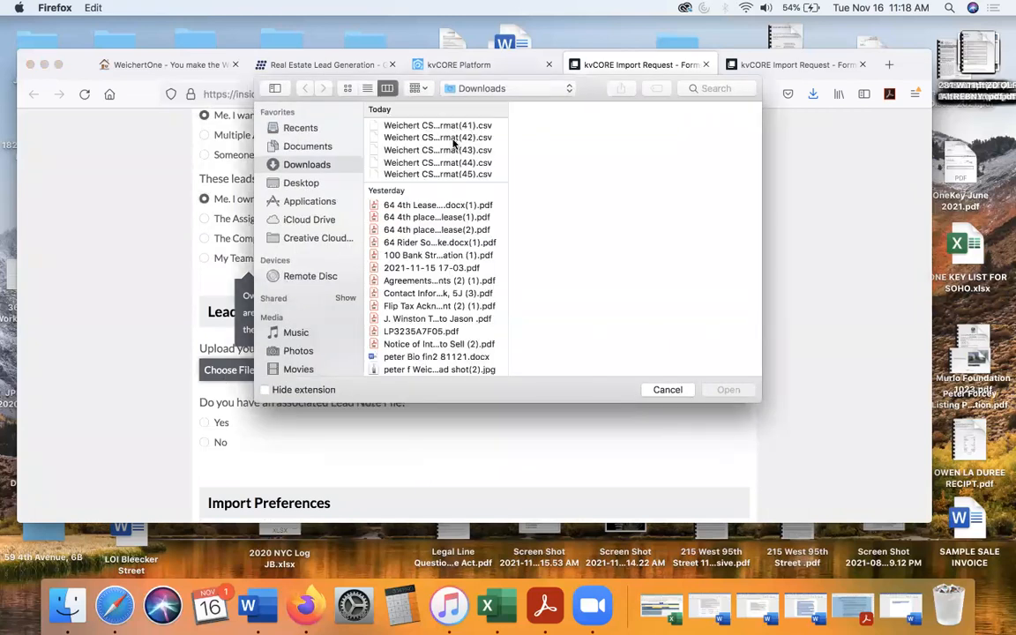
pyautogui.doubleClick(452, 139)
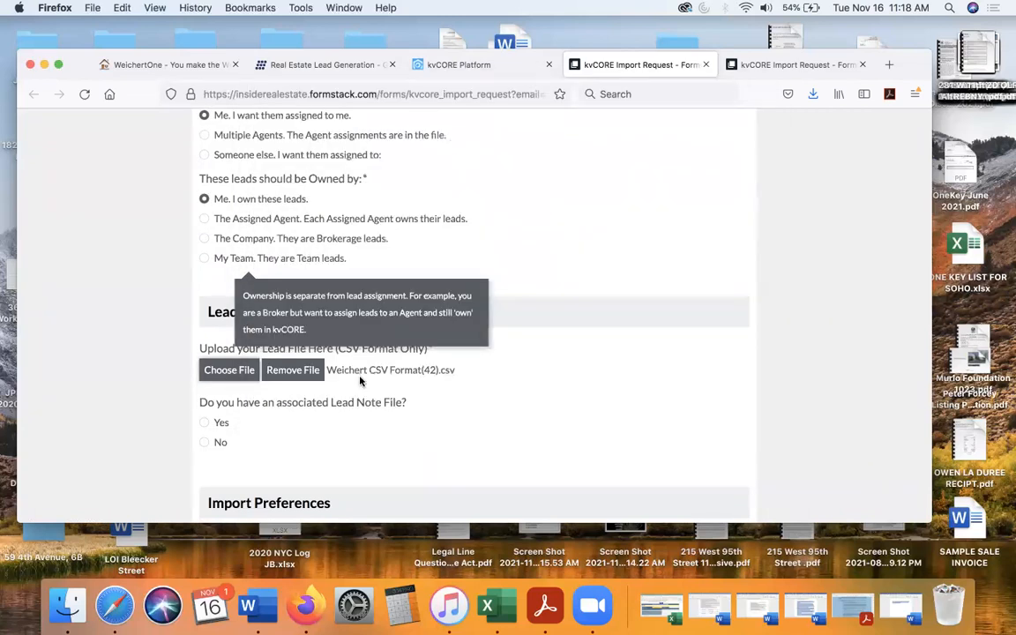
pyautogui.scroll(-3, 291, 404)
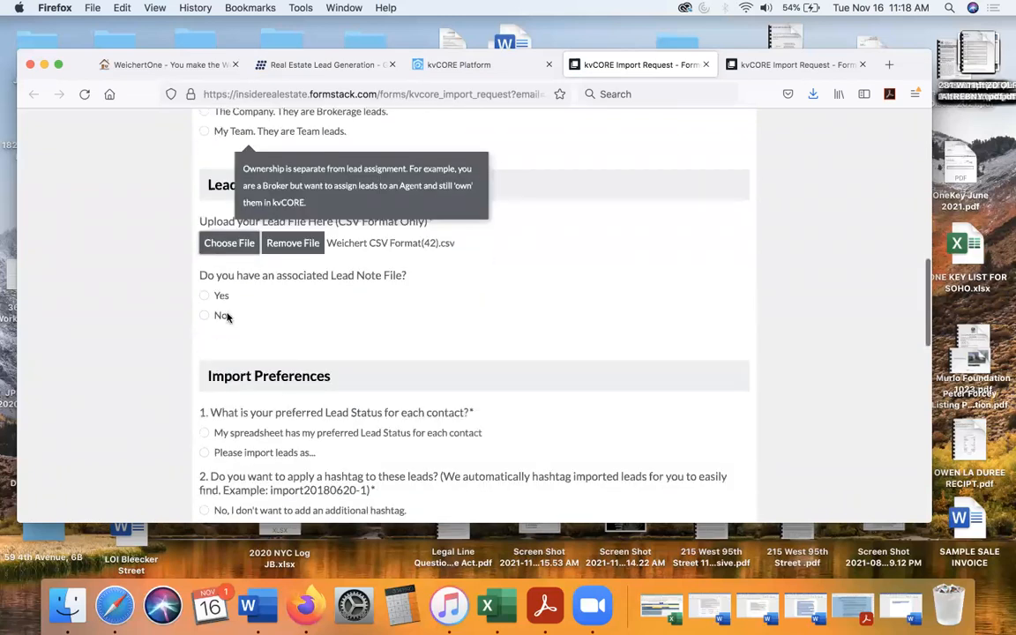
pyautogui.click(204, 316)
# - Choose to import the leads with a specified status and set that Lead Status to Prospect
pyautogui.scroll(-4, 297, 335)
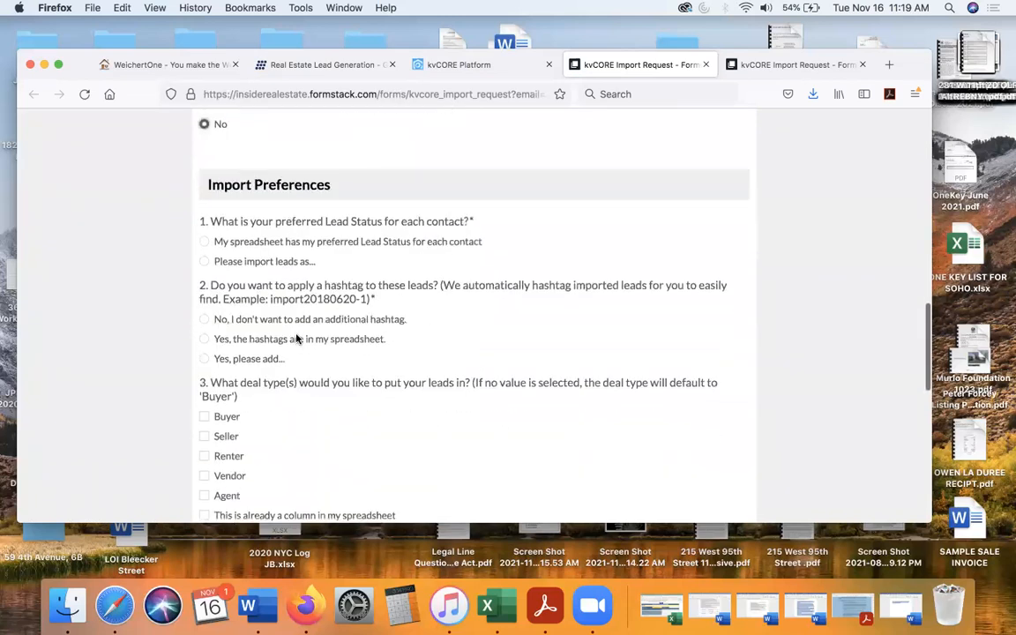
pyautogui.click(205, 261)
pyautogui.click(204, 326)
# - Add the hashtag 11211 to all imported leads and set their deal type to Buyer
pyautogui.scroll(-2, 204, 326)
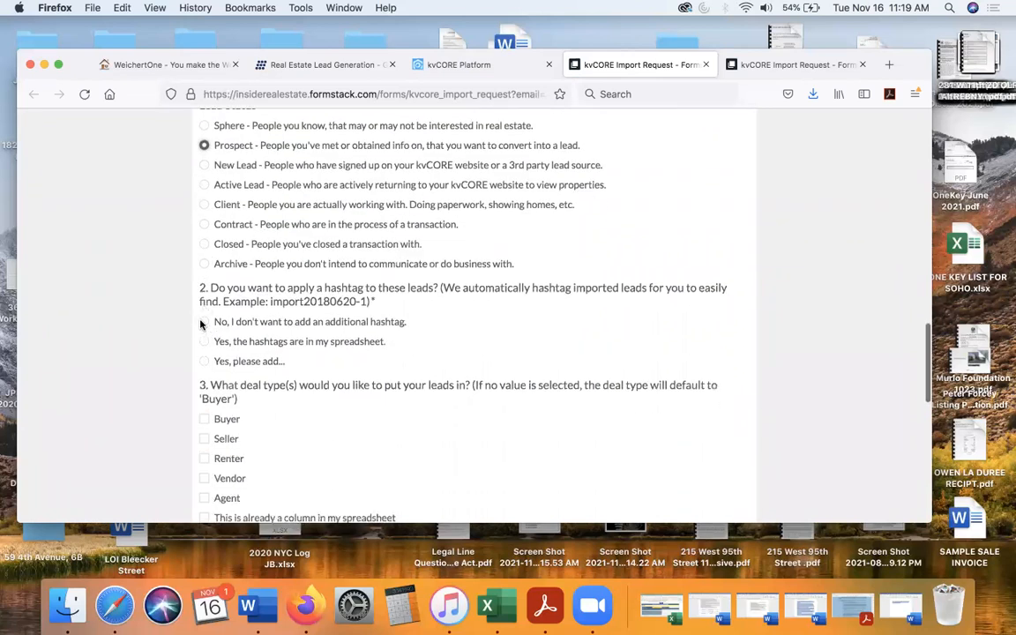
pyautogui.click(205, 361)
pyautogui.click(227, 406)
pyautogui.write('11211')
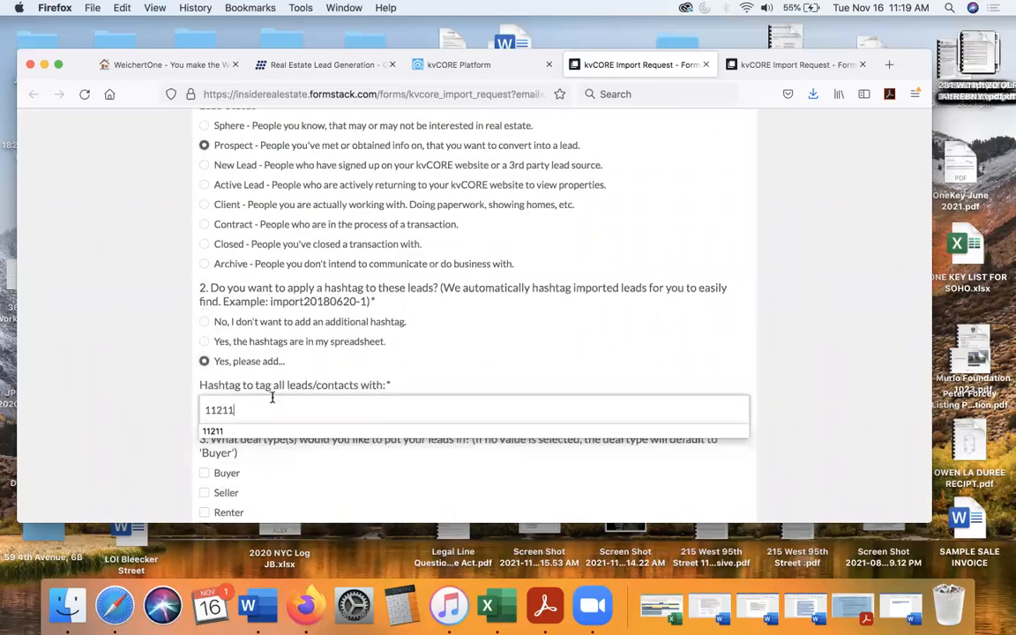
pyautogui.click(397, 346)
pyautogui.click(397, 346)
pyautogui.scroll(-1, 396, 345)
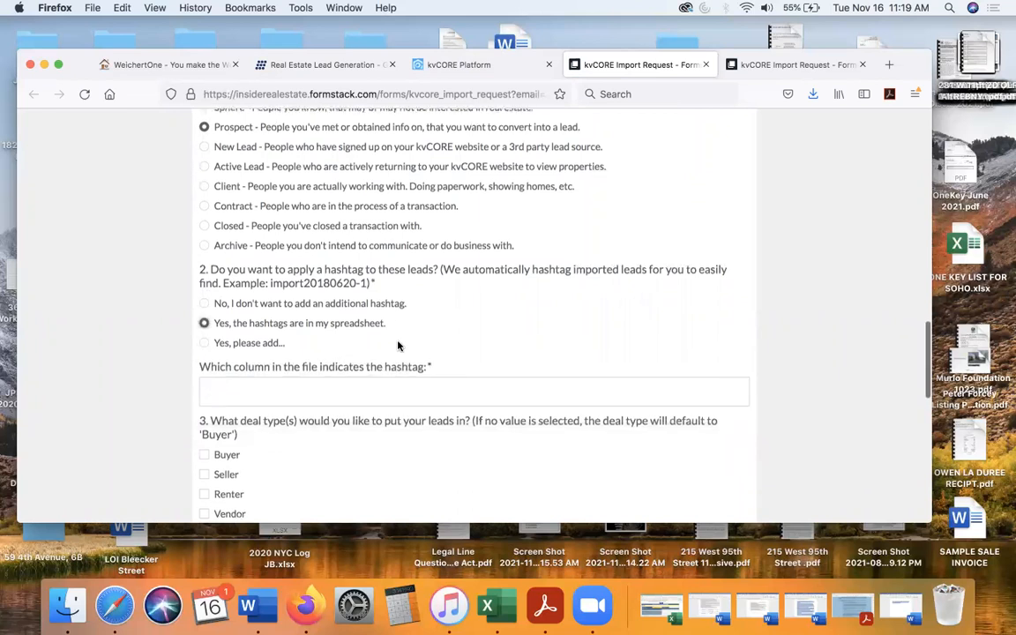
pyautogui.click(255, 343)
pyautogui.click(256, 385)
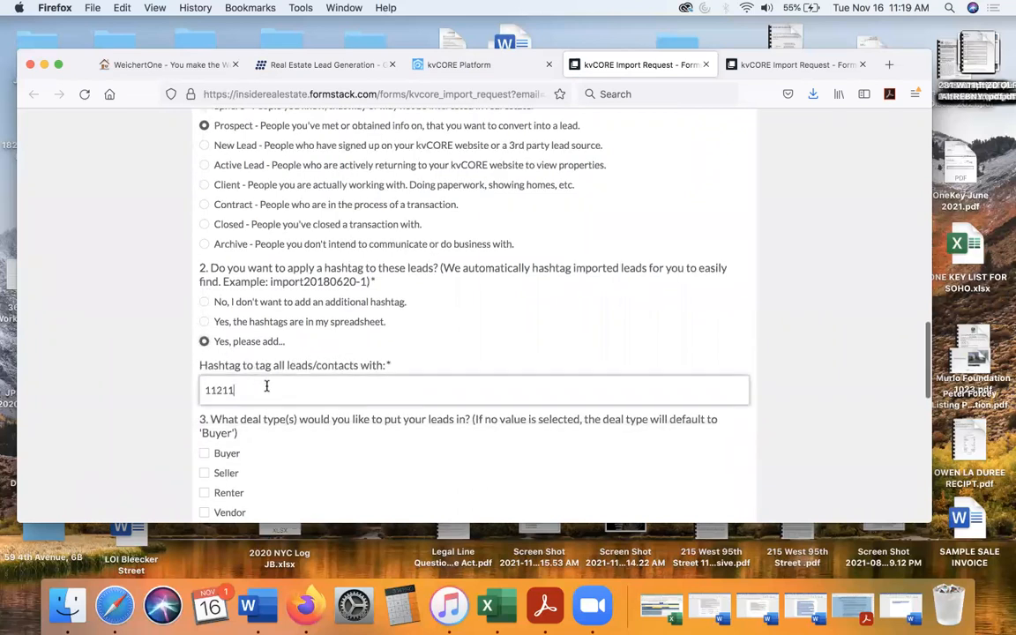
pyautogui.scroll(-5, 265, 388)
pyautogui.click(205, 308)
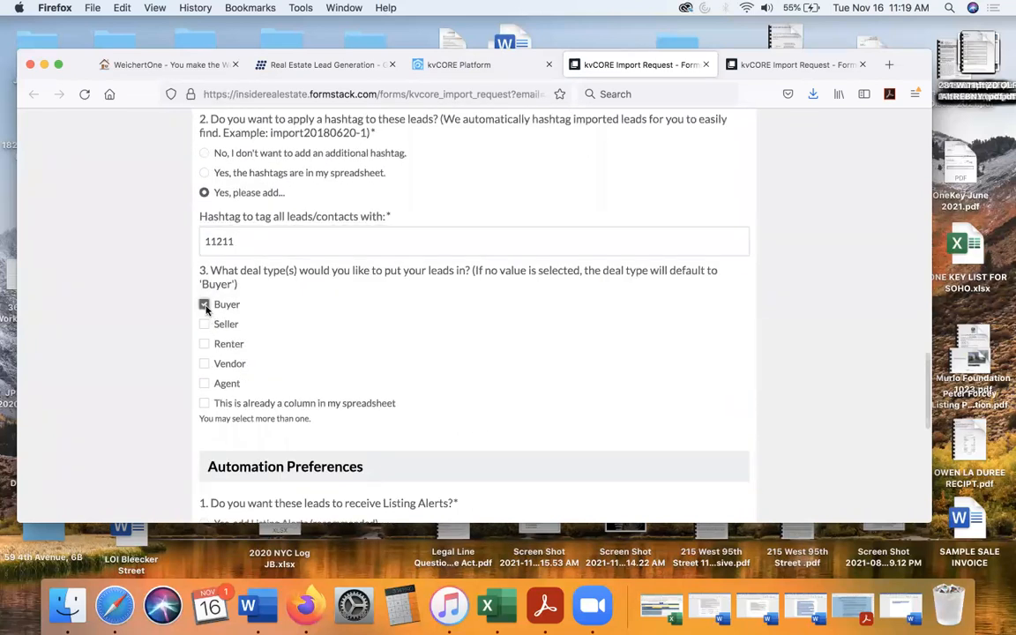
# - Decline Listing Alerts and Smart Campaigns for this batch and submit the import file for processing
pyautogui.scroll(-5, 265, 344)
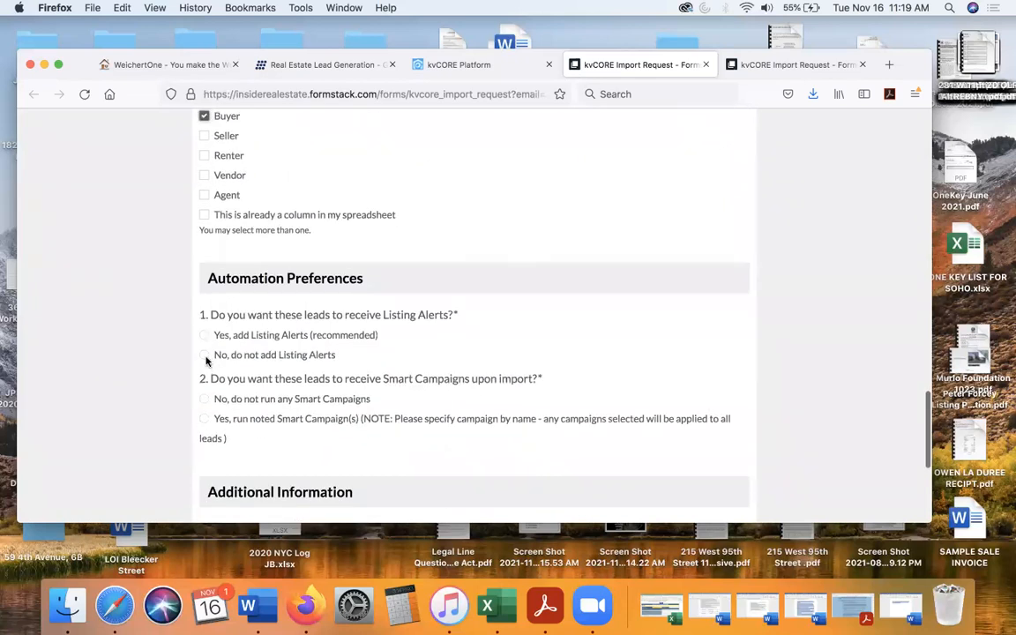
pyautogui.click(204, 355)
pyautogui.click(204, 399)
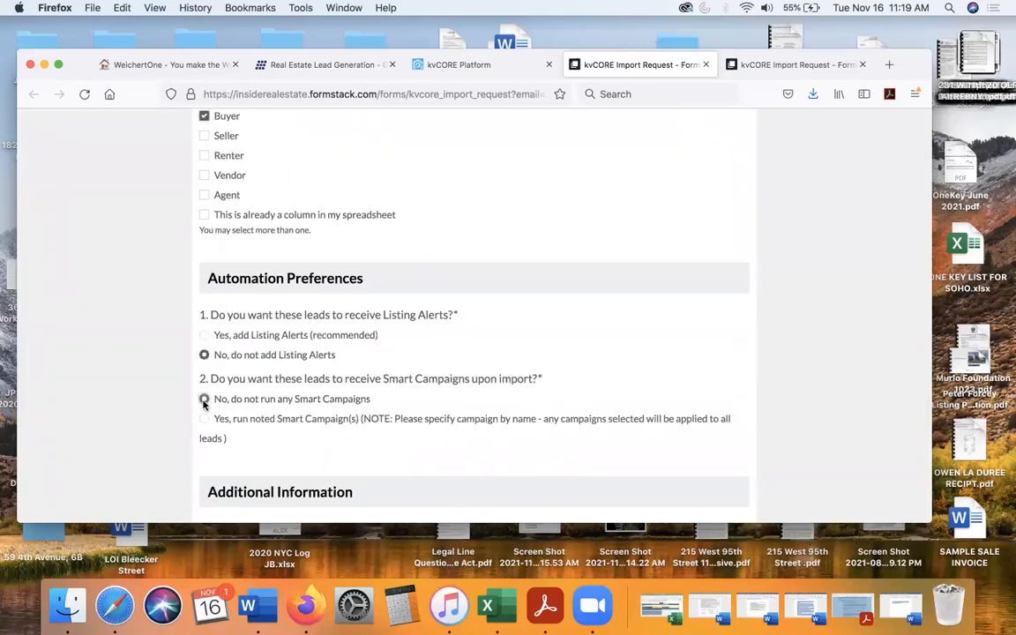
pyautogui.scroll(-5, 478, 378)
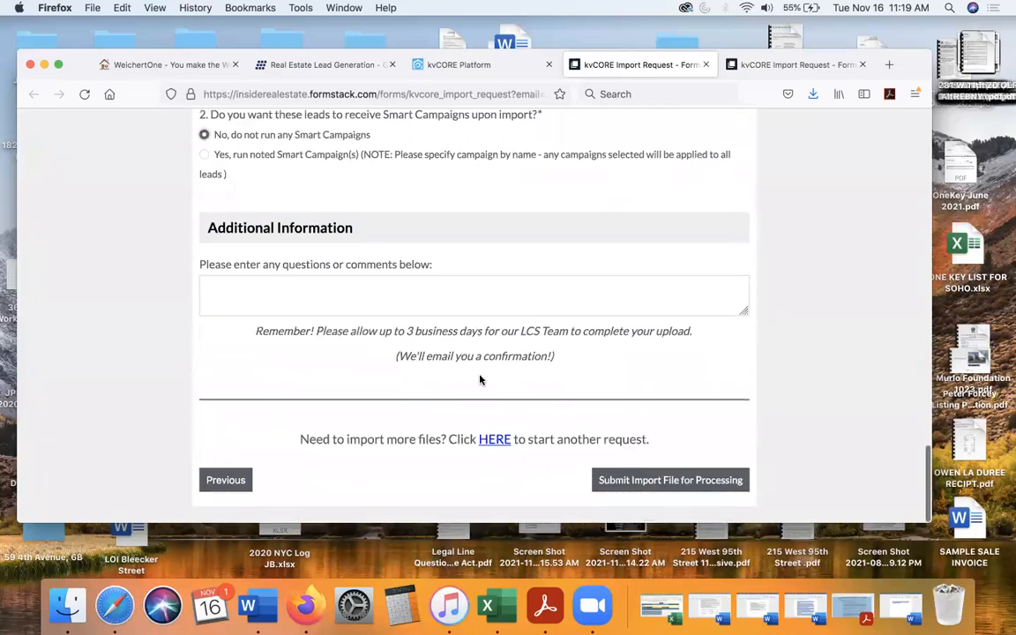
pyautogui.click(658, 483)
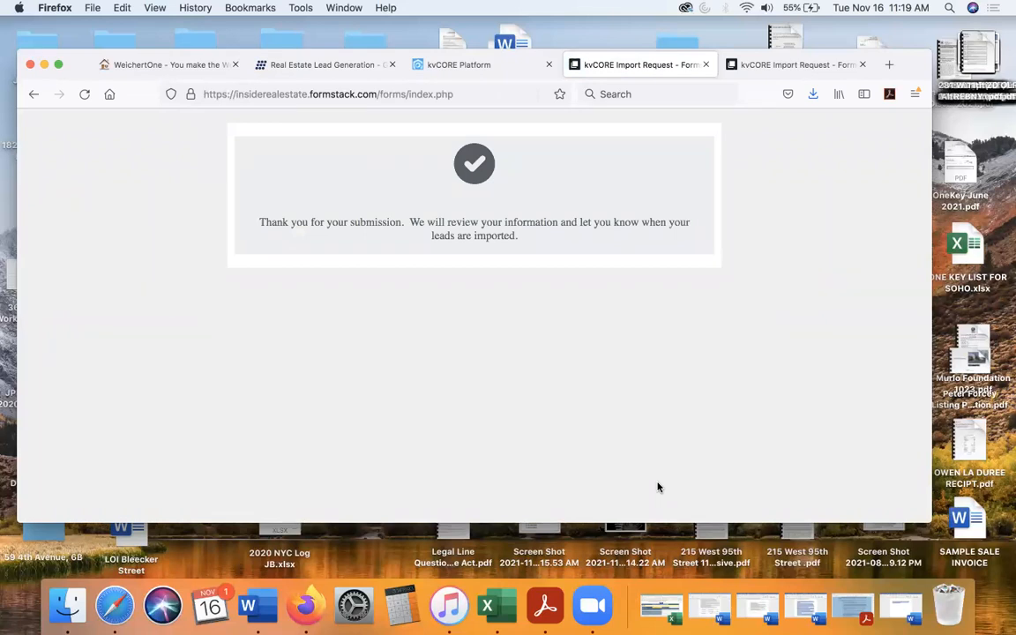
# - Start another import request from the kvCORE bulk import page and accept the terms to reach the form
pyautogui.click(498, 70)
pyautogui.click(157, 406)
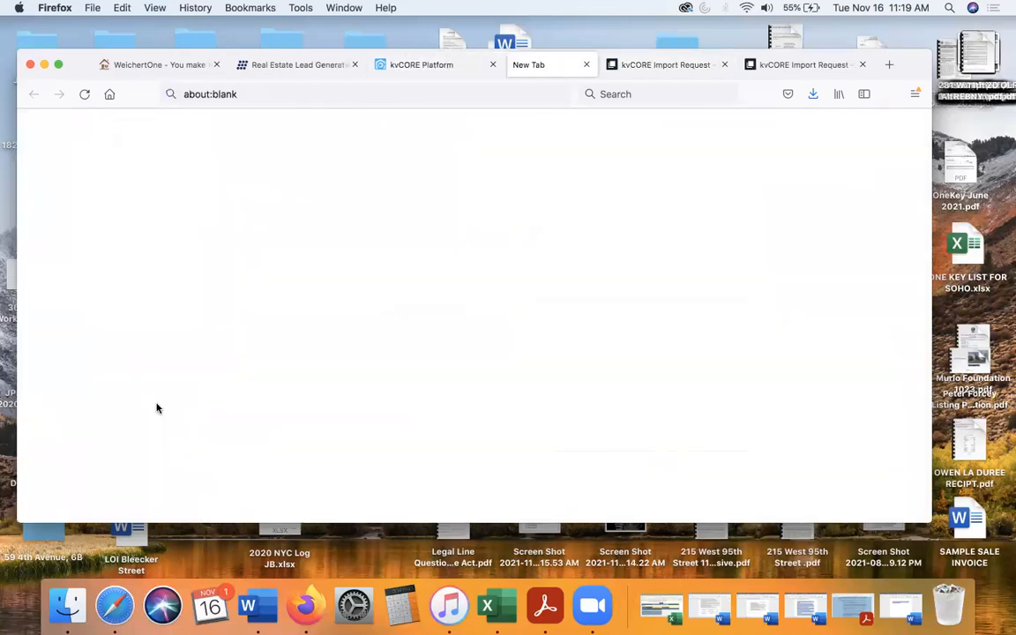
pyautogui.scroll(-2, 176, 424)
pyautogui.click(204, 434)
pyautogui.click(731, 483)
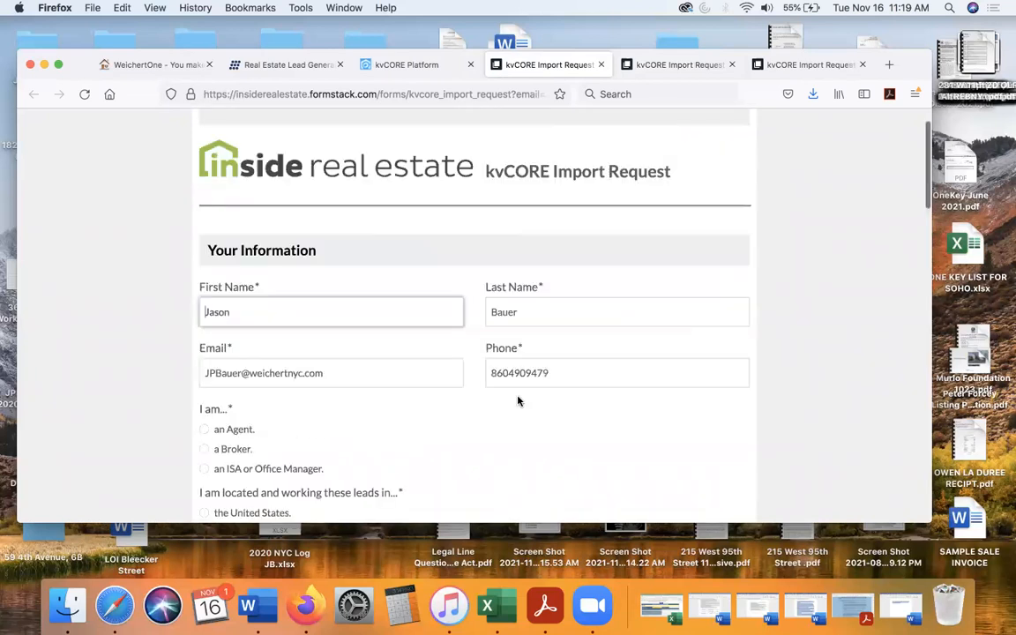
# - Fill in the role as Agent and location as the United States, with the leads assigned to and owned by Me
pyautogui.scroll(-5, 453, 369)
pyautogui.click(204, 201)
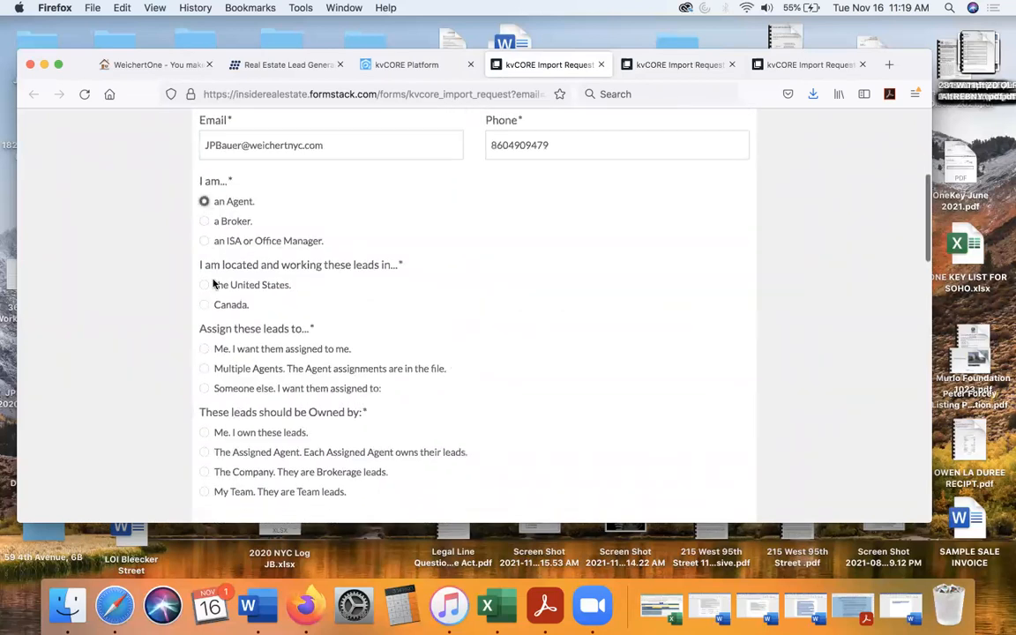
pyautogui.click(203, 284)
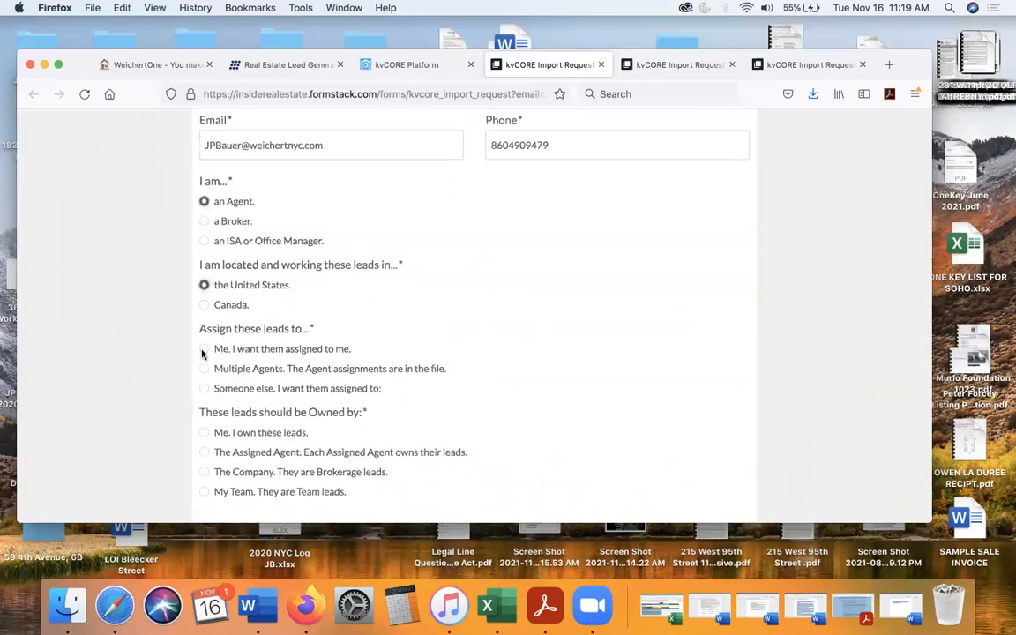
pyautogui.click(204, 348)
pyautogui.scroll(-3, 203, 352)
pyautogui.click(204, 300)
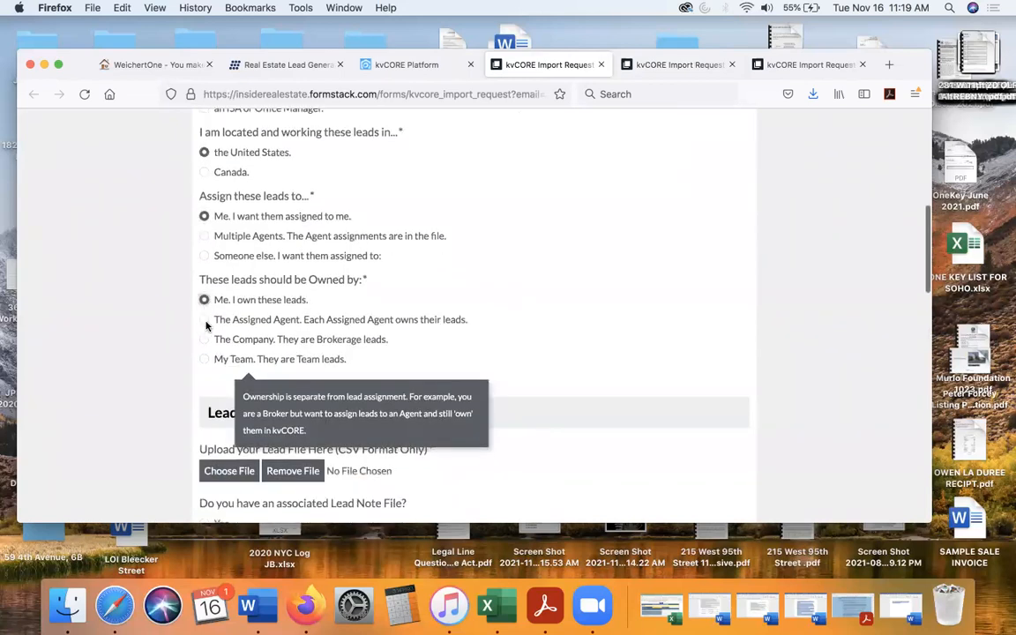
# - Attach Weichert CSV Format(43).csv as the lead file and answer No to having an associated Lead Note File
pyautogui.scroll(-2, 206, 325)
pyautogui.click(228, 411)
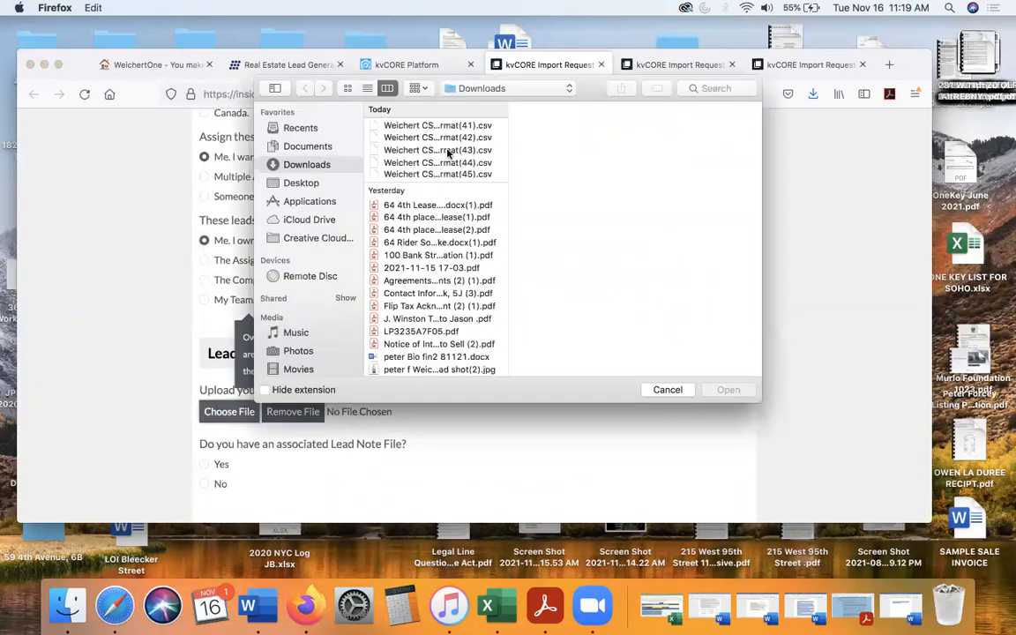
pyautogui.click(429, 138)
pyautogui.click(435, 152)
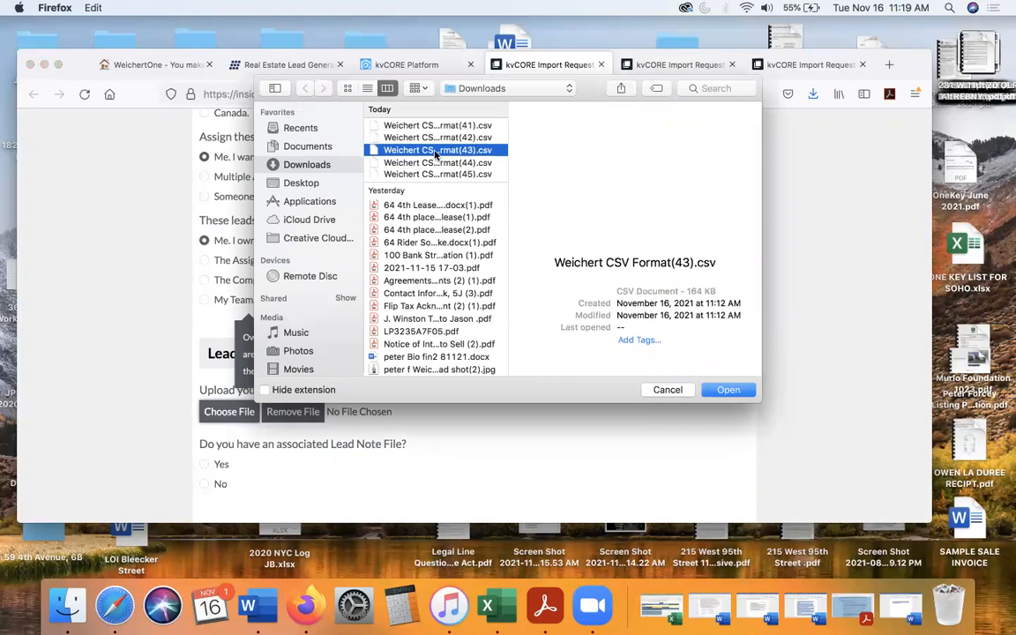
pyautogui.doubleClick(434, 152)
pyautogui.scroll(-4, 261, 273)
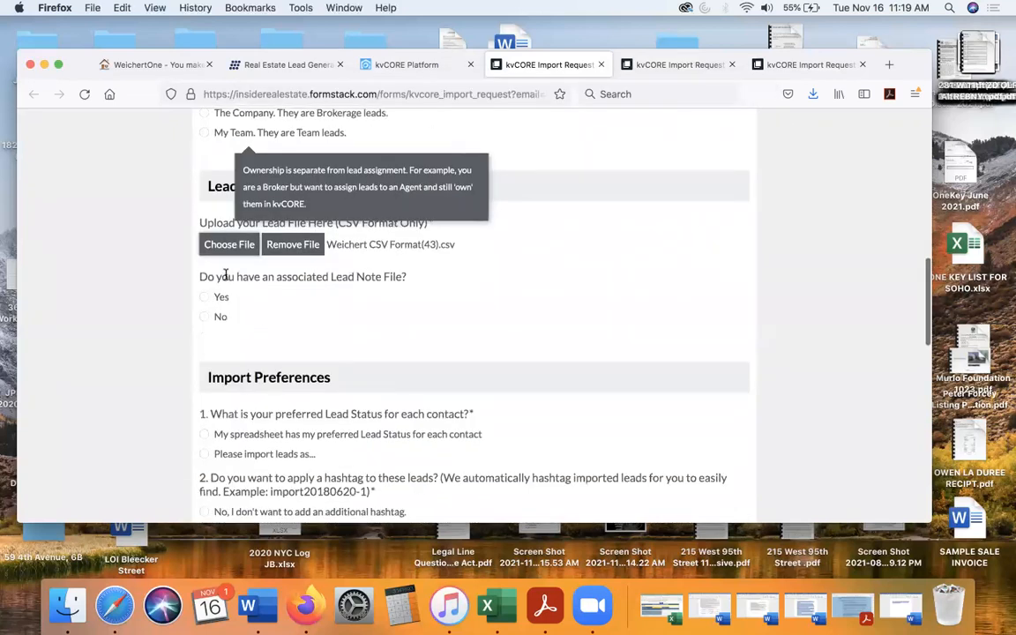
pyautogui.click(204, 317)
# - Choose to import this batch with a specified status and set its Lead Status to Prospect
pyautogui.scroll(-4, 203, 315)
pyautogui.click(204, 302)
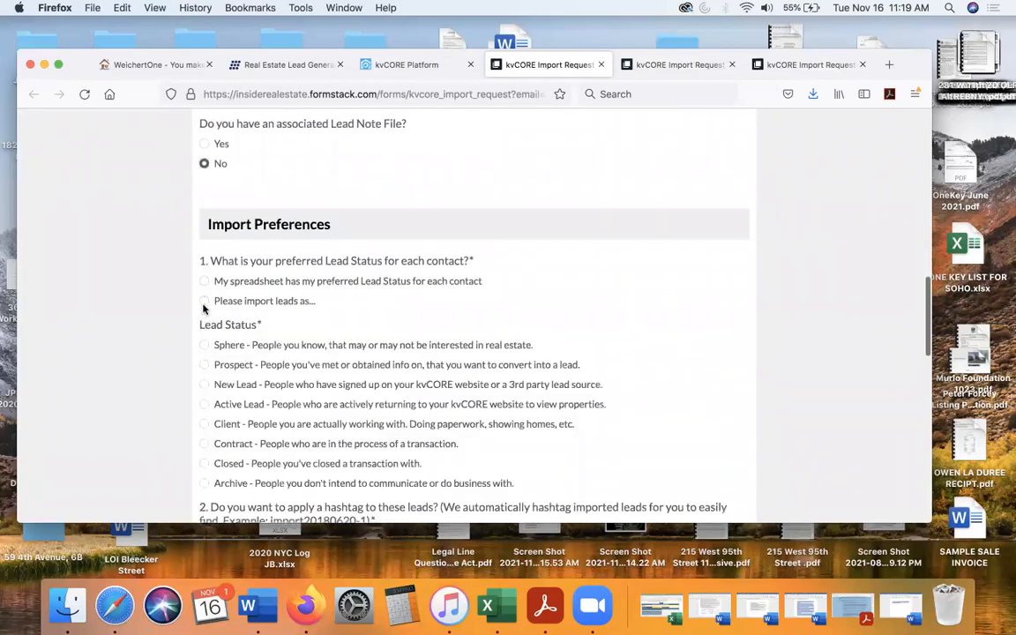
pyautogui.click(204, 365)
# - Tag all leads in this batch with the hashtag 11211 and set their deal type to Buyer
pyautogui.scroll(-4, 202, 362)
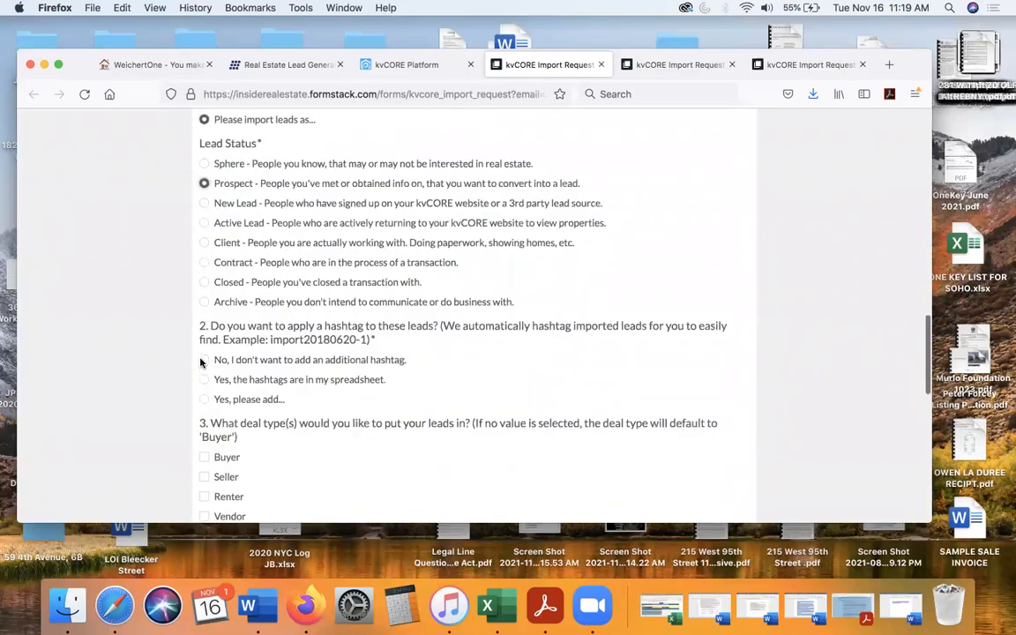
pyautogui.click(204, 398)
pyautogui.click(247, 442)
pyautogui.write('11211')
pyautogui.scroll(-4, 210, 359)
pyautogui.click(204, 352)
# - Answer No to Listing Alerts and Smart Campaigns, and submit the import file for processing
pyautogui.scroll(-6, 281, 361)
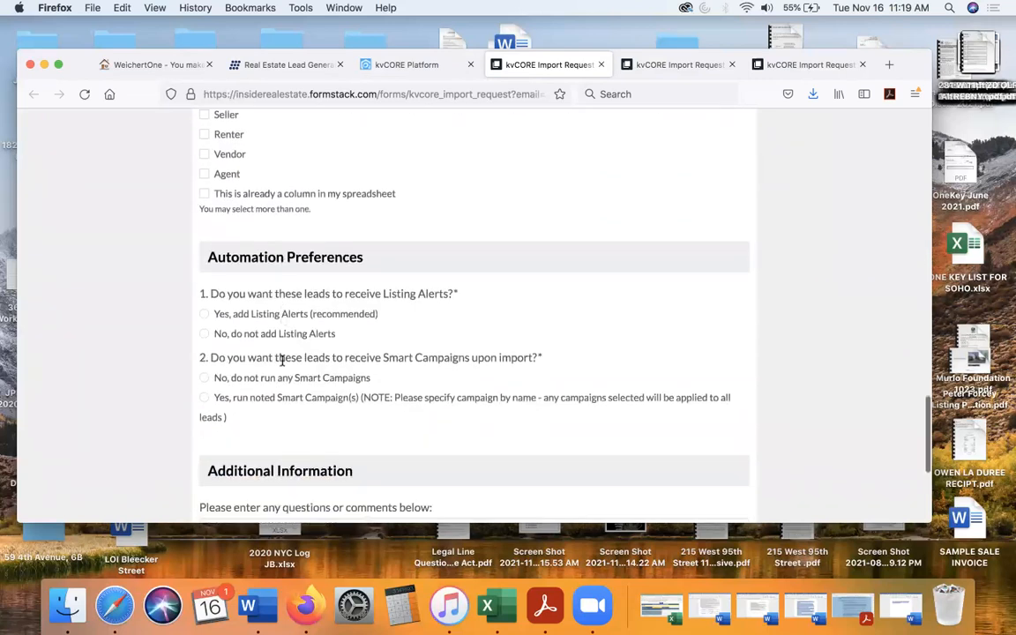
pyautogui.click(203, 333)
pyautogui.click(204, 377)
pyautogui.scroll(-5, 280, 378)
pyautogui.click(676, 494)
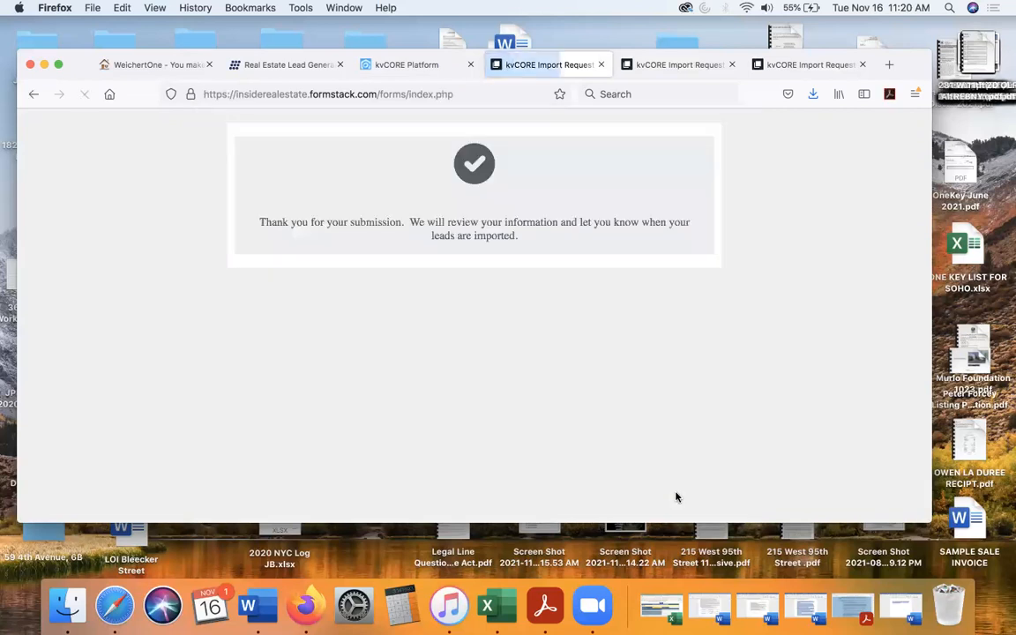
# - Start another file submission request from the kvCORE bulk import page and accept the import disclaimer to continue
pyautogui.click(397, 58)
pyautogui.click(141, 357)
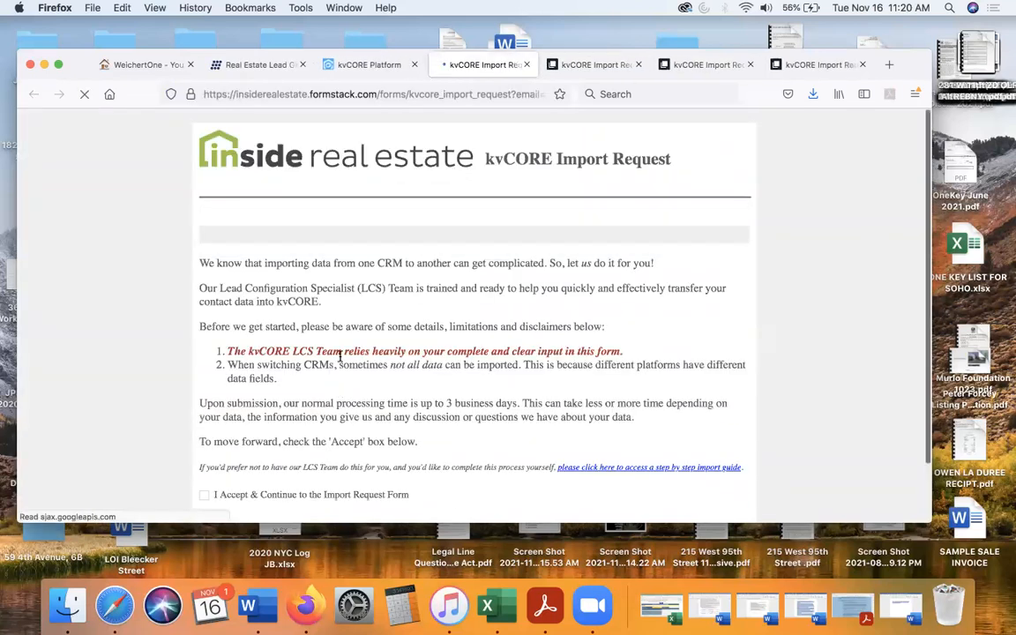
pyautogui.click(204, 432)
pyautogui.click(731, 481)
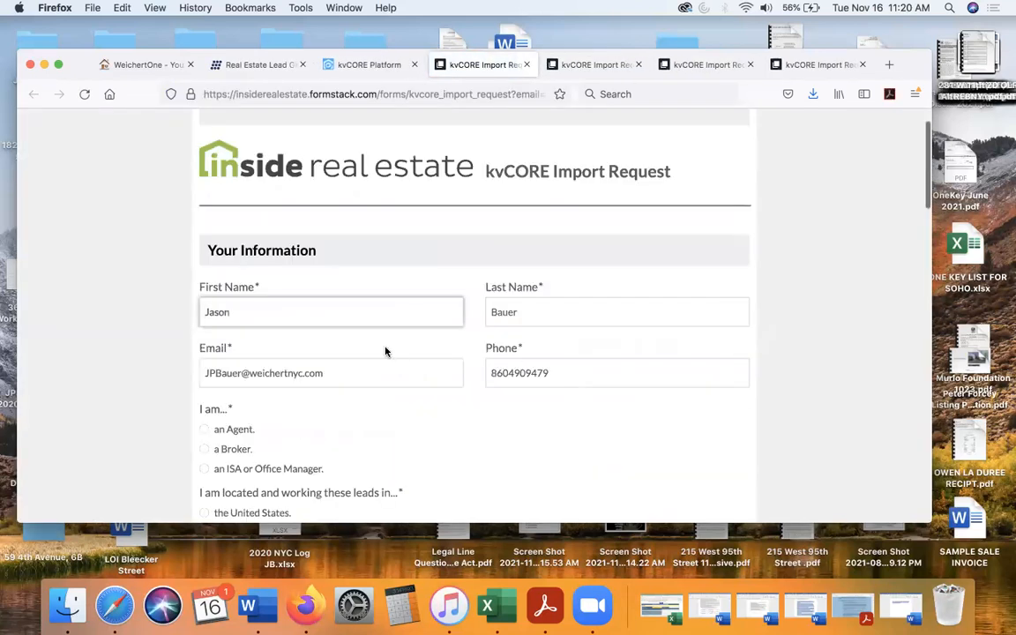
# - Identify the submitter as an Agent in the United States, with the leads both assigned to and owned by Me
pyautogui.scroll(-3, 385, 351)
pyautogui.click(205, 228)
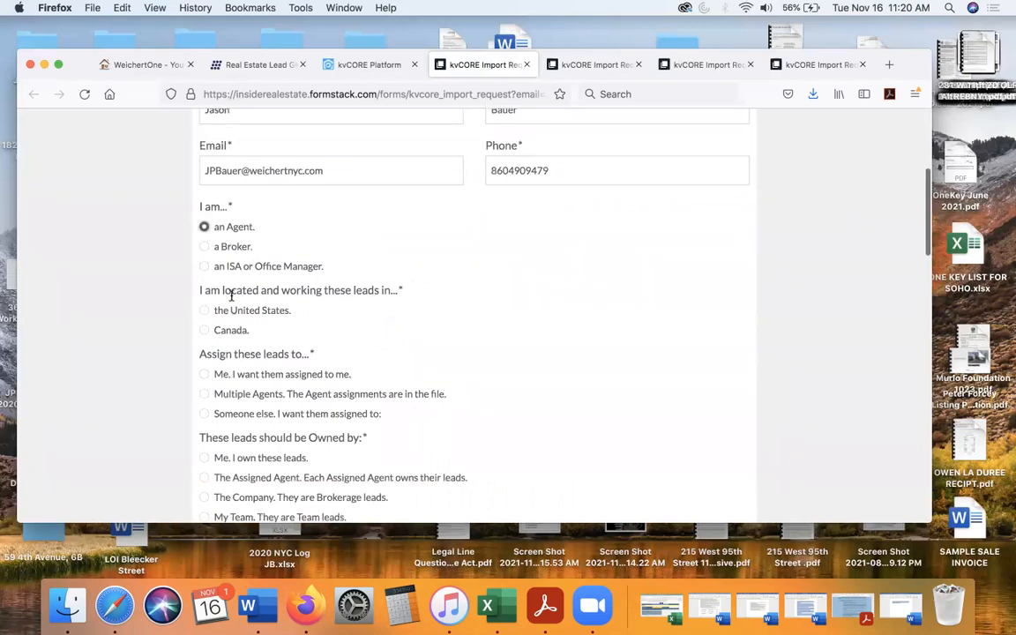
pyautogui.click(205, 310)
pyautogui.click(204, 374)
pyautogui.scroll(-3, 204, 376)
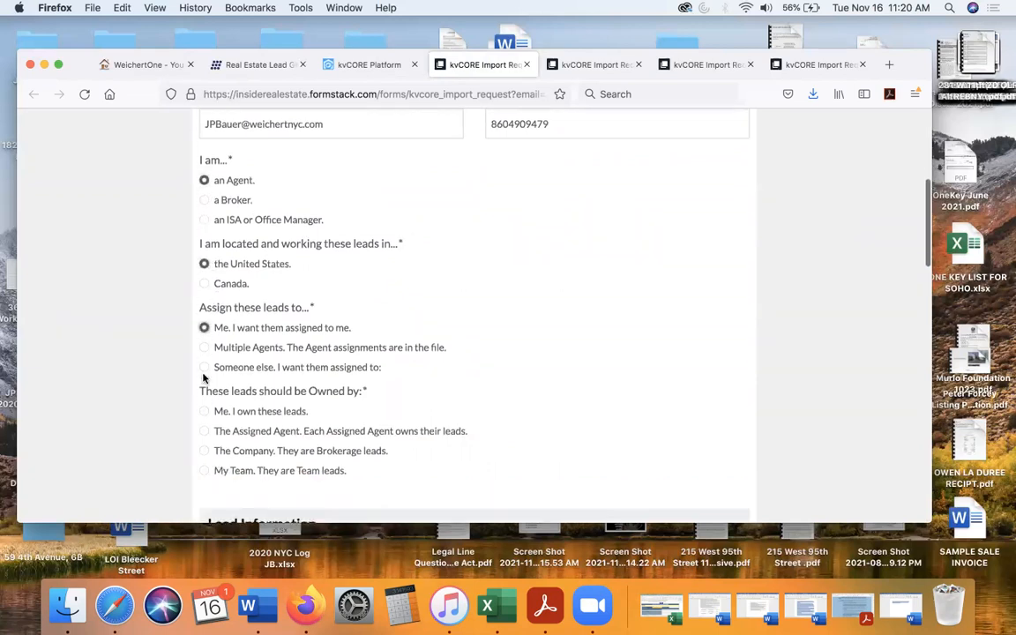
pyautogui.click(204, 320)
# - Attach Weichert CSV Format(44).csv as the lead file and answer No to having an associated Lead Note File
pyautogui.scroll(-3, 239, 333)
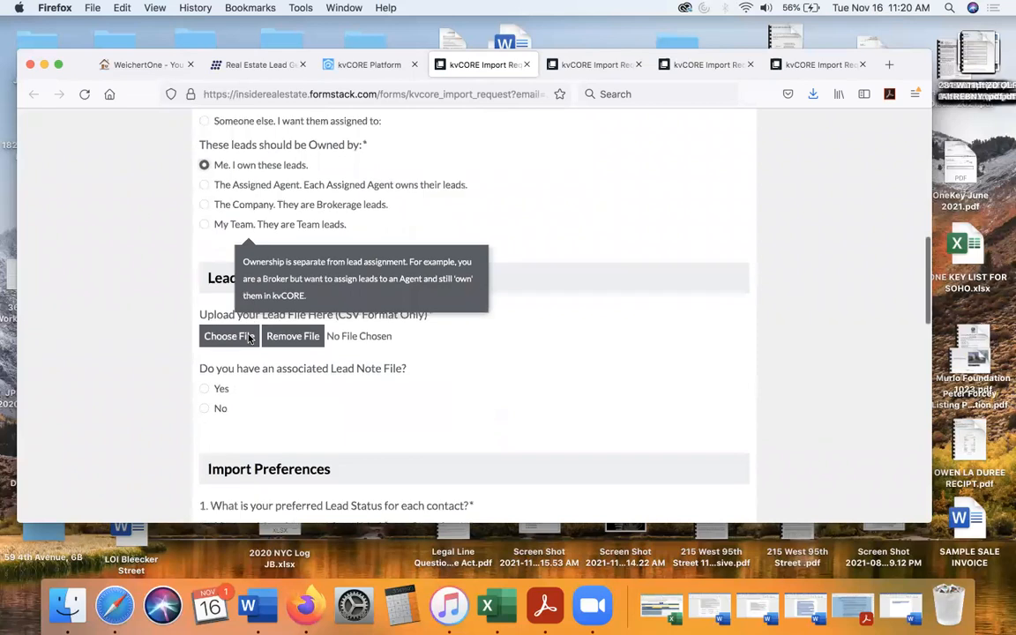
pyautogui.click(229, 336)
pyautogui.doubleClick(450, 162)
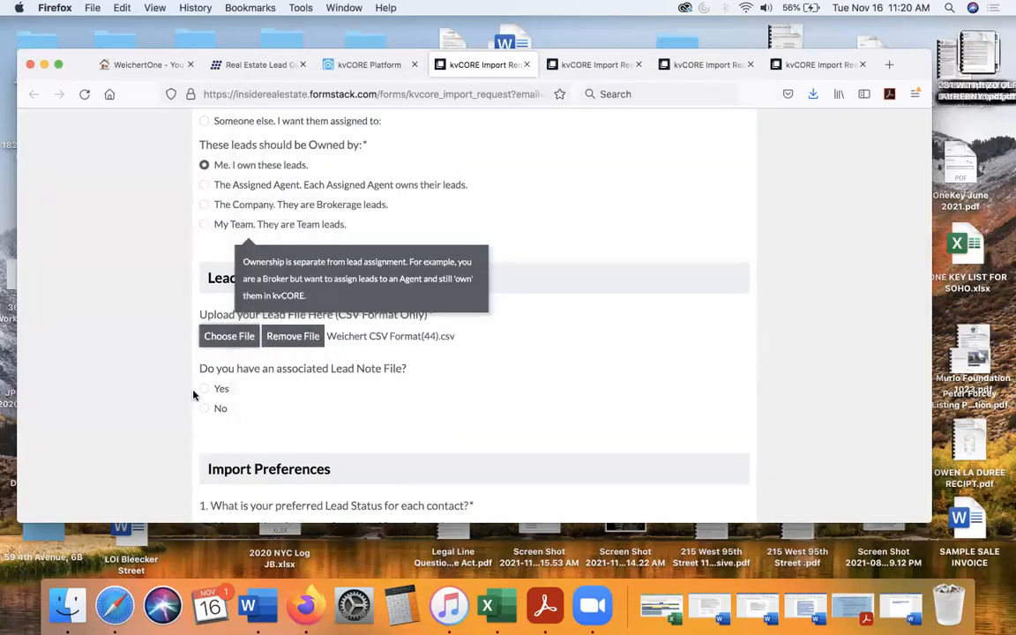
pyautogui.click(203, 410)
# - Choose to import the leads with a specified status and set the Lead Status to Prospect
pyautogui.scroll(-3, 203, 411)
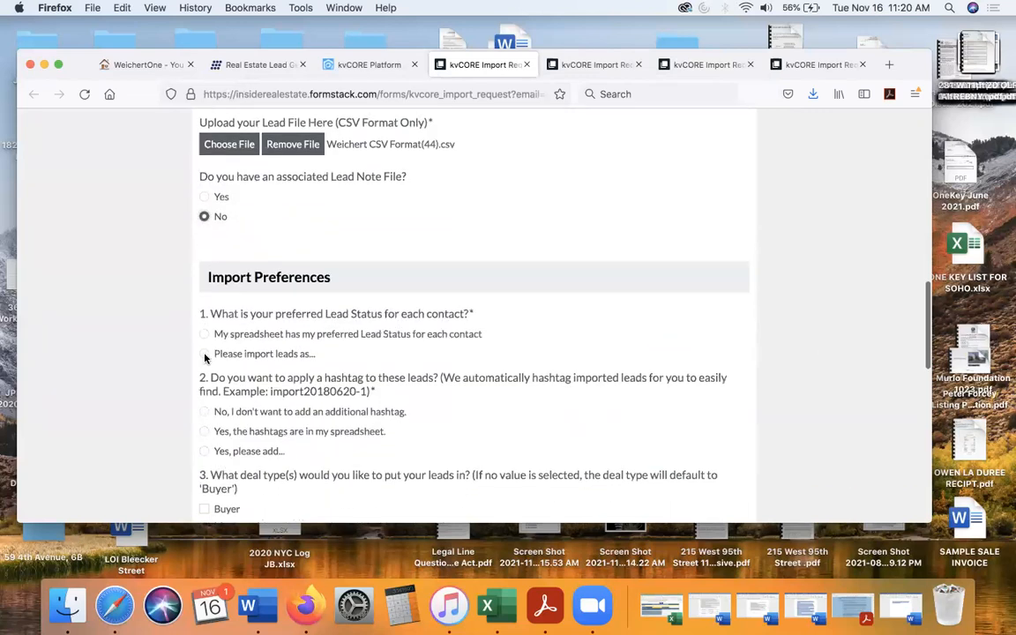
pyautogui.click(204, 354)
pyautogui.click(204, 418)
# - Add the hashtag 11211 to all leads in this batch and set their deal type to Buyer
pyautogui.scroll(-5, 203, 411)
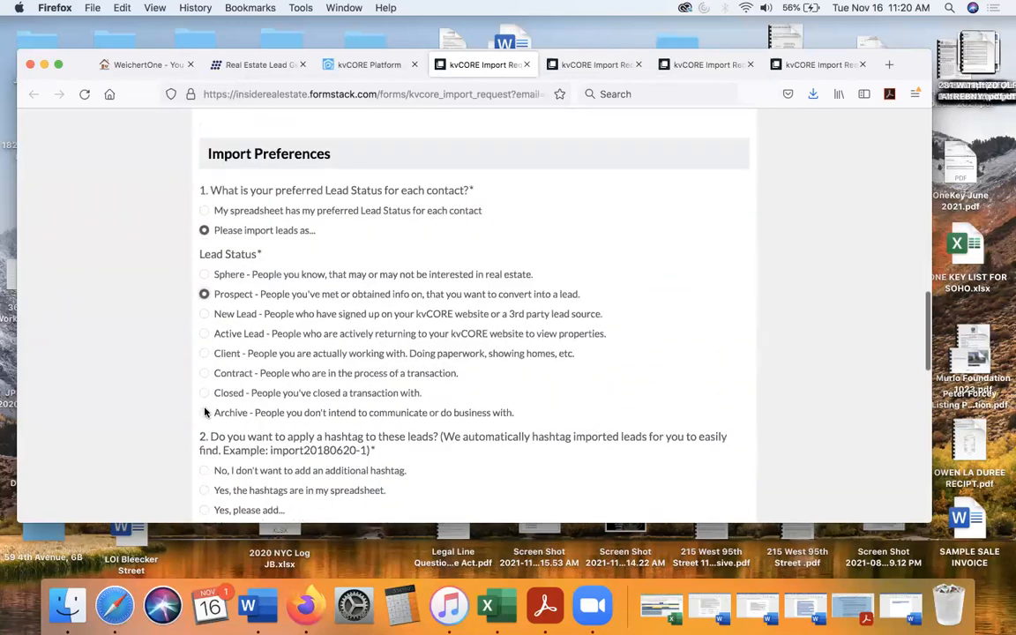
pyautogui.click(203, 339)
pyautogui.click(229, 388)
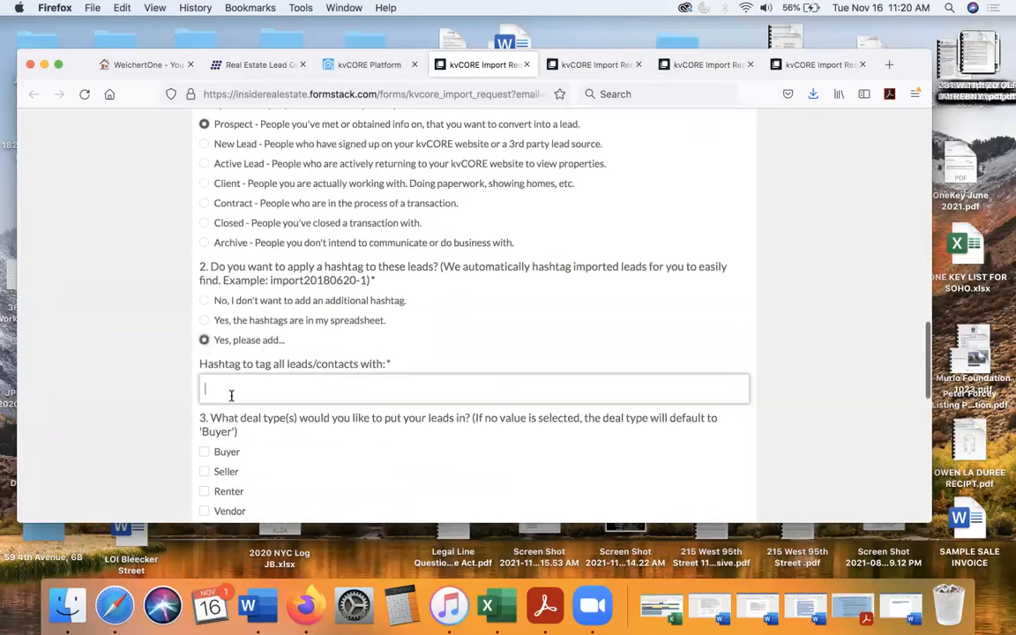
pyautogui.write('11211')
pyautogui.click(141, 303)
pyautogui.scroll(-2, 160, 313)
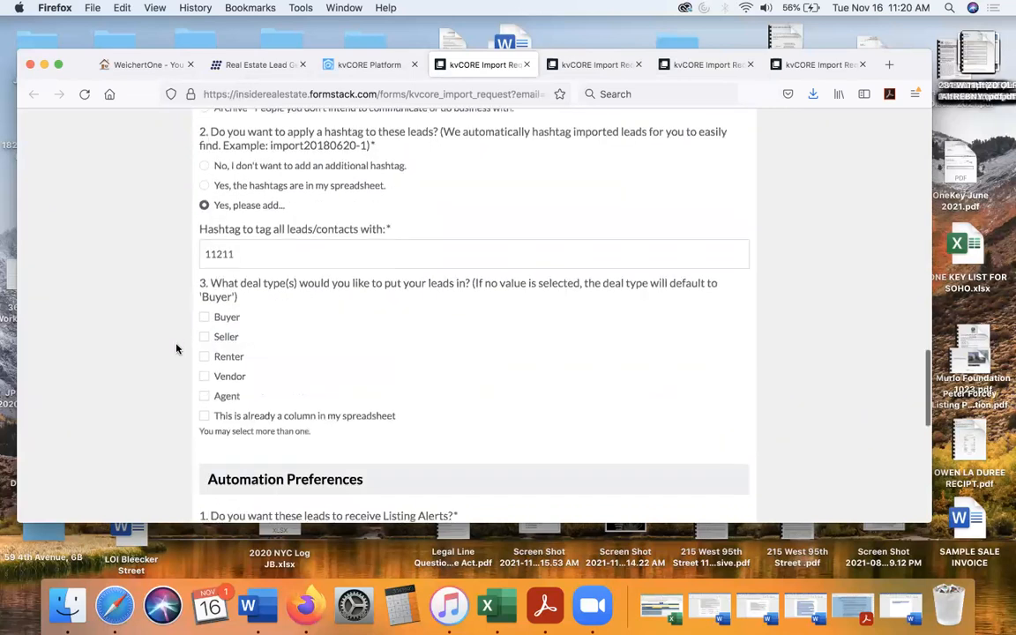
pyautogui.click(203, 319)
# - Decline Listing Alerts and Smart Campaigns for these leads, and submit the import file for processing
pyautogui.scroll(-3, 270, 349)
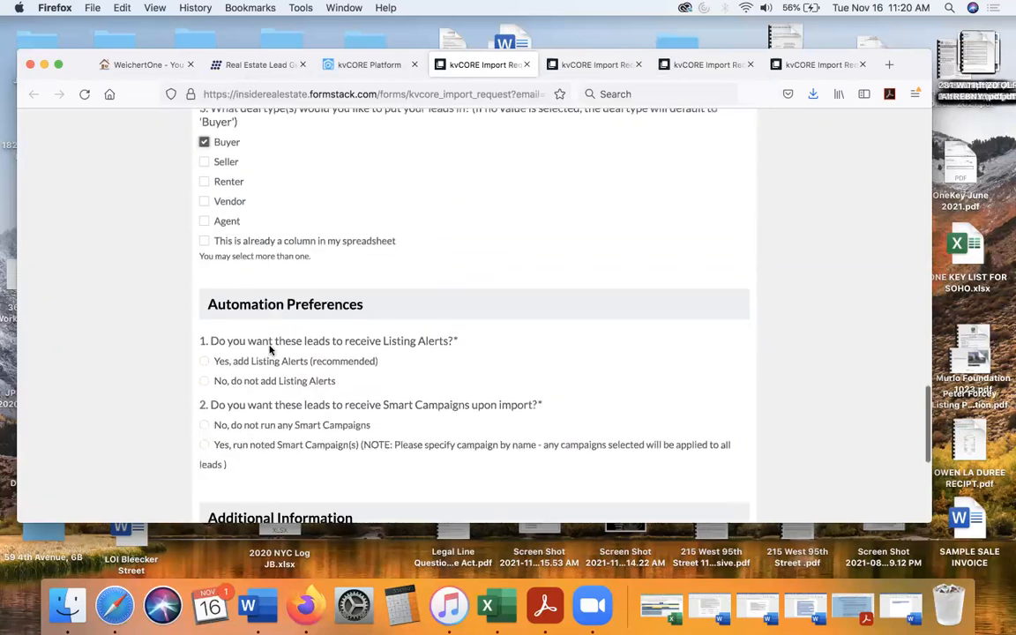
pyautogui.click(203, 381)
pyautogui.click(203, 424)
pyautogui.scroll(-3, 347, 395)
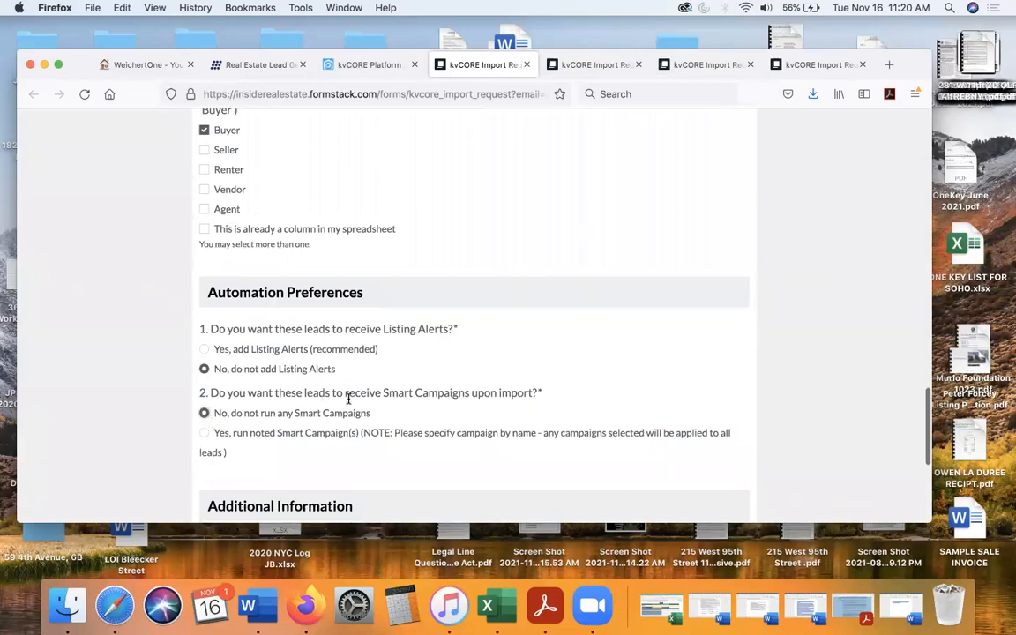
pyautogui.scroll(-2, 348, 398)
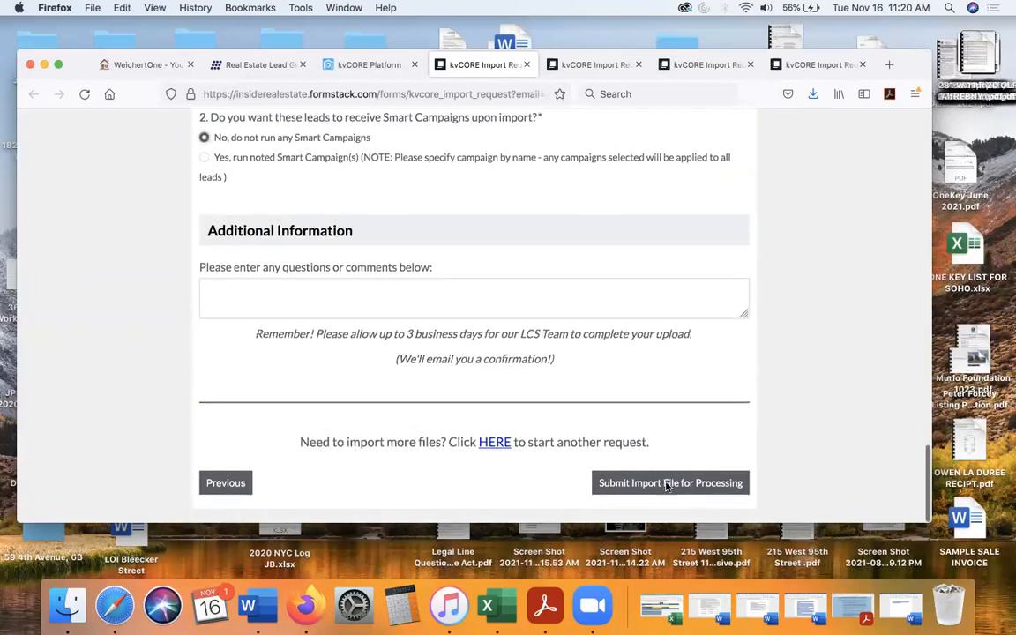
pyautogui.click(670, 483)
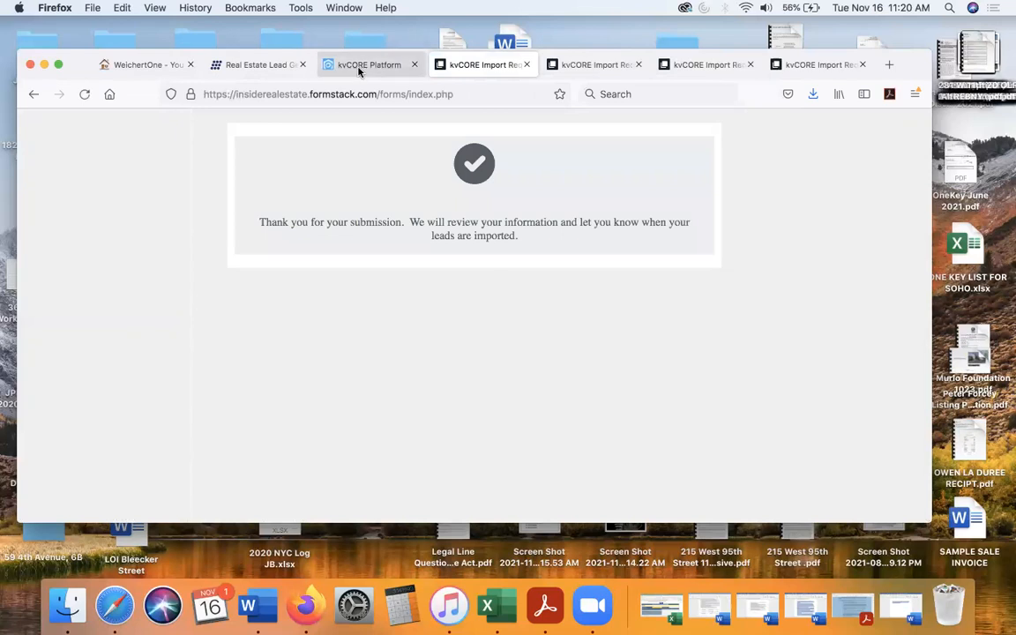
# - Return to the kvCORE bulk import page, open a new import request for the next file, and accept its disclaimer
pyautogui.click(358, 67)
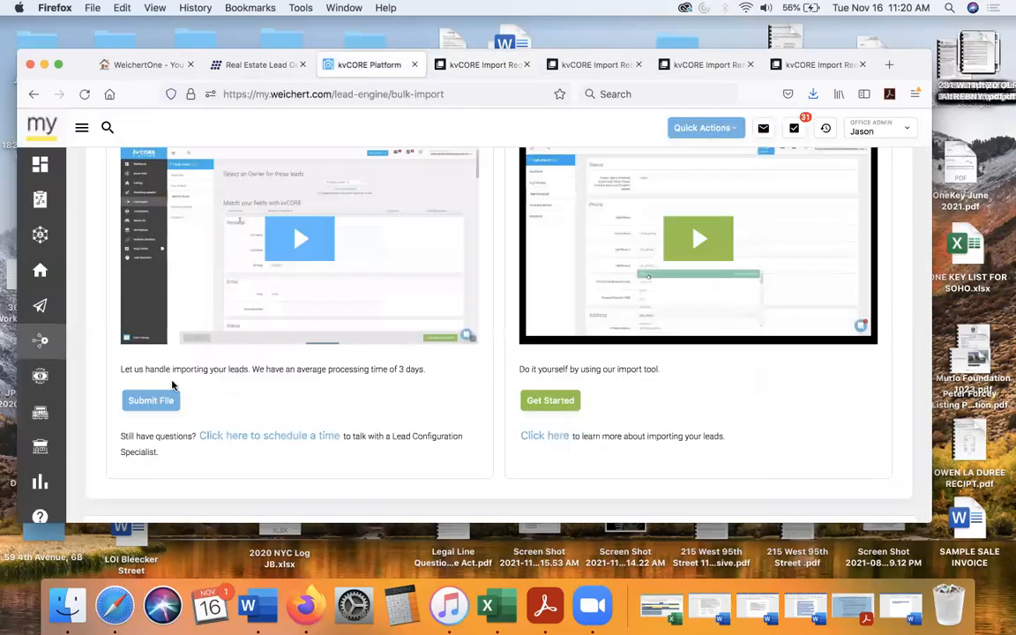
pyautogui.click(147, 402)
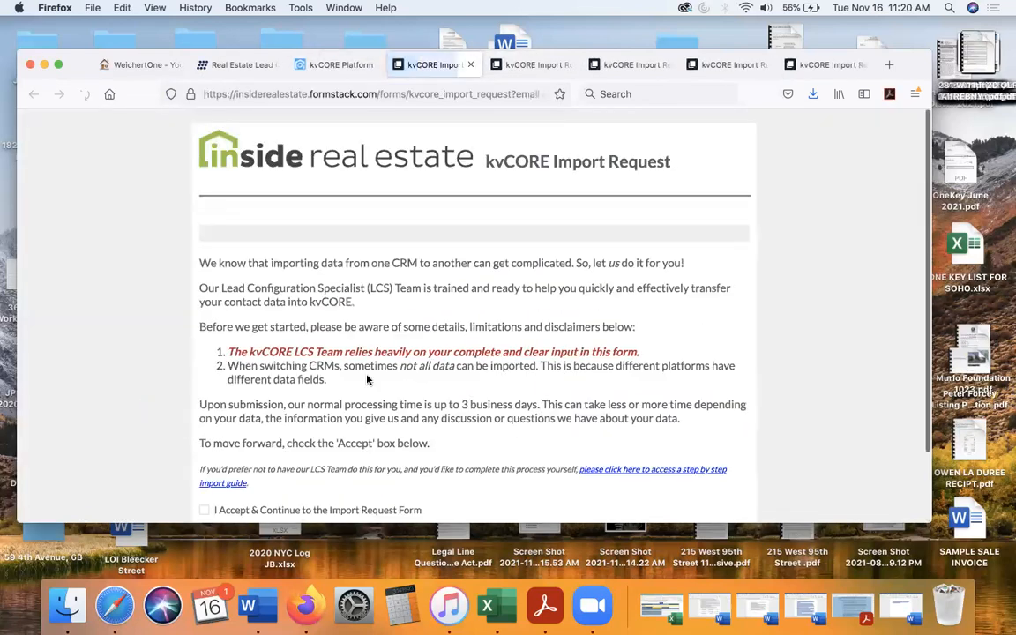
pyautogui.scroll(-2, 330, 336)
pyautogui.click(204, 434)
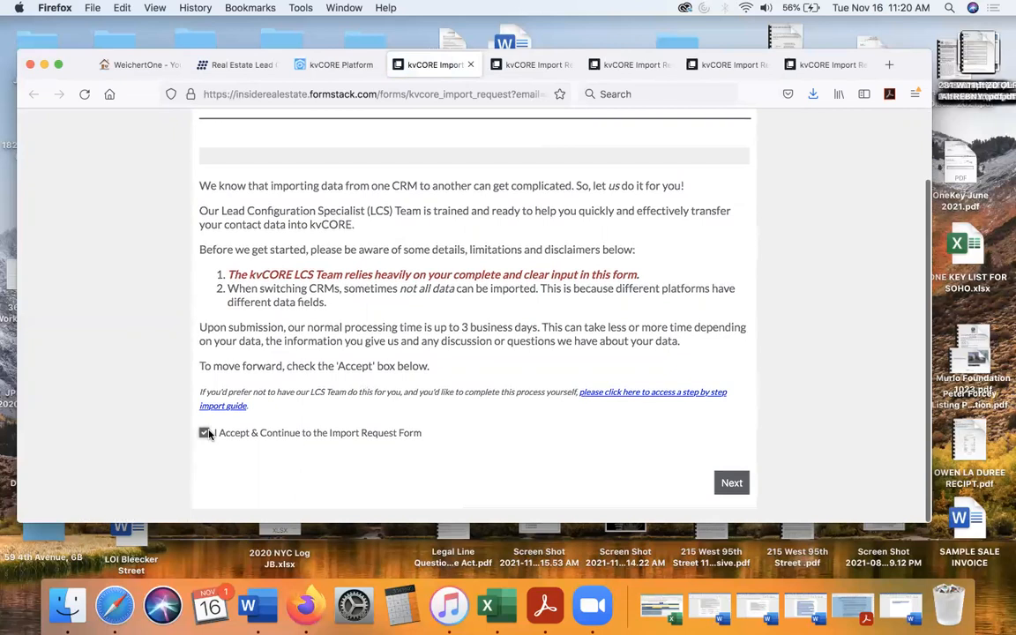
pyautogui.click(731, 483)
# - Set the request's submitter to an Agent located in the United States, and choose Me for both lead assignment and ownership
pyautogui.scroll(-3, 410, 342)
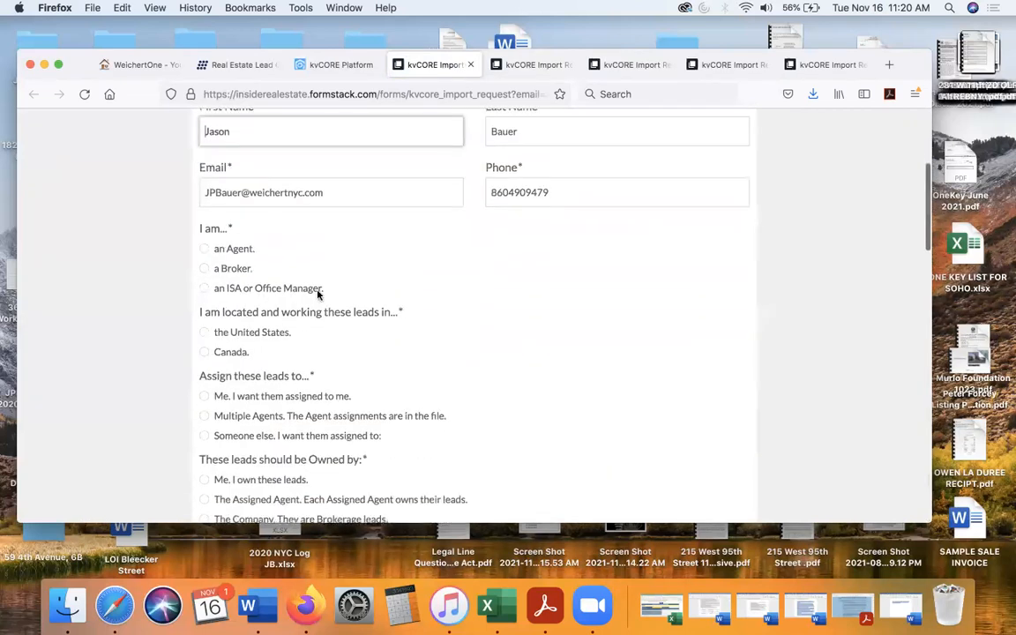
pyautogui.click(203, 249)
pyautogui.click(204, 332)
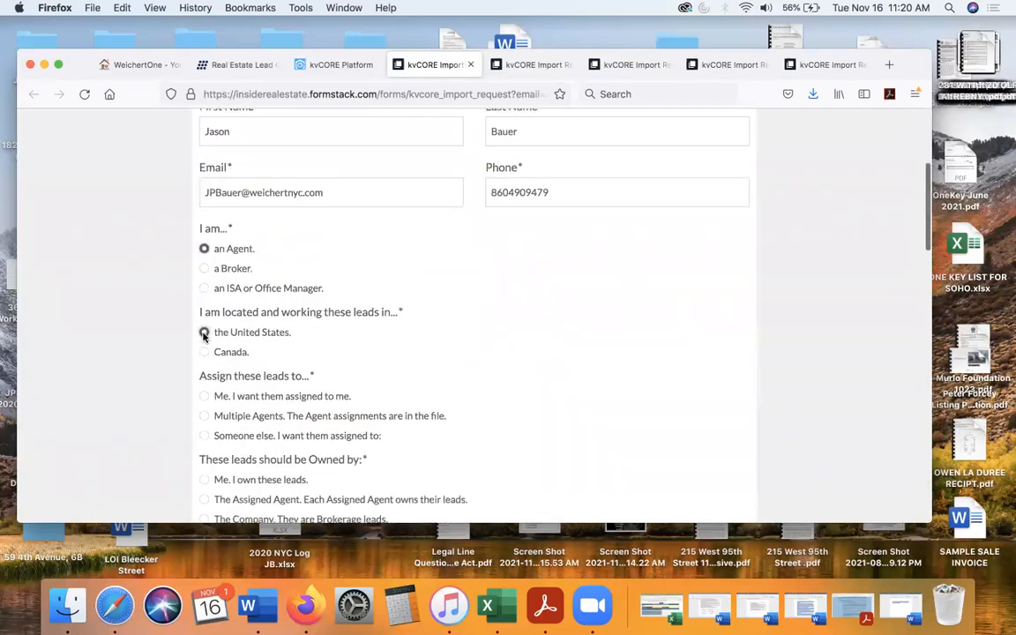
pyautogui.scroll(-2, 203, 267)
pyautogui.click(204, 259)
pyautogui.click(204, 344)
# - Upload Weichert CSV Format(45).csv from Downloads as the lead file and answer No to the associated Lead Note File
pyautogui.scroll(-2, 202, 345)
pyautogui.scroll(-1, 202, 348)
pyautogui.click(220, 337)
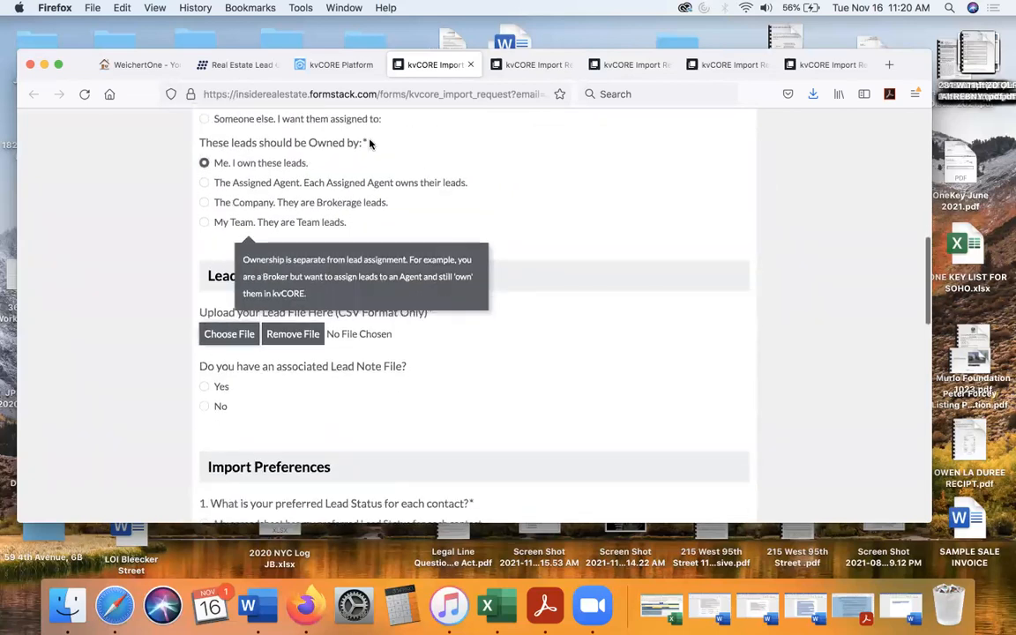
pyautogui.click(411, 174)
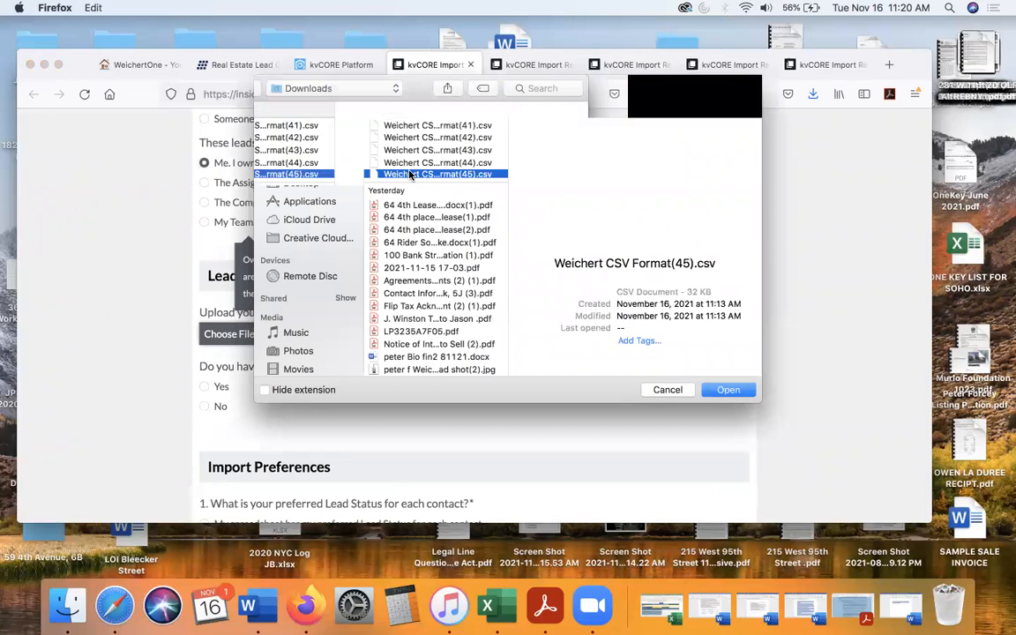
pyautogui.press('Return')
pyautogui.scroll(-2, 247, 326)
pyautogui.click(203, 313)
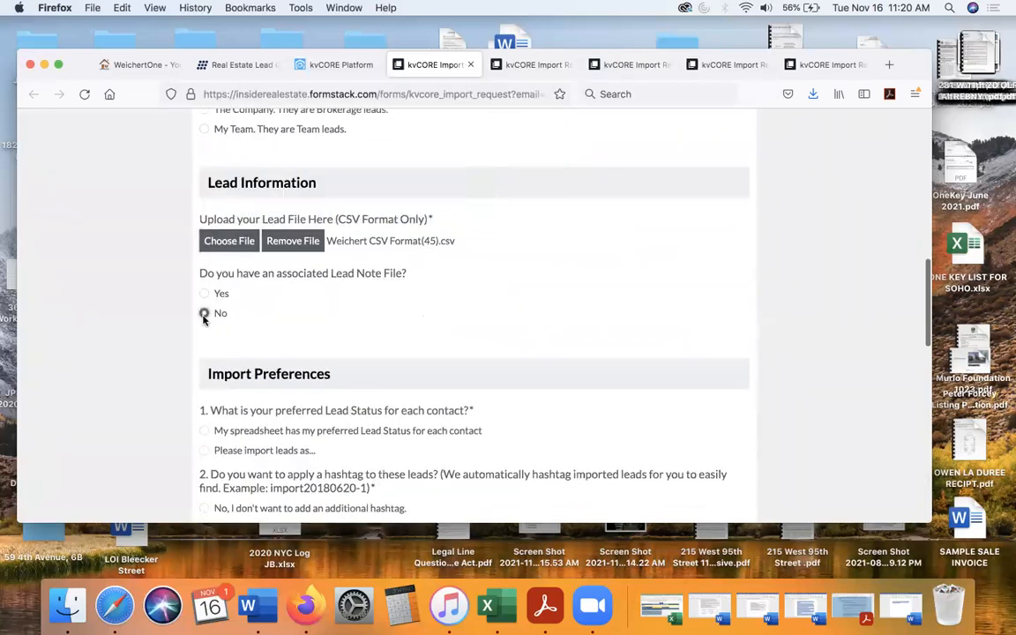
# - Choose to import this batch with a specified status and set its Lead Status to Prospect
pyautogui.scroll(-4, 202, 315)
pyautogui.click(202, 284)
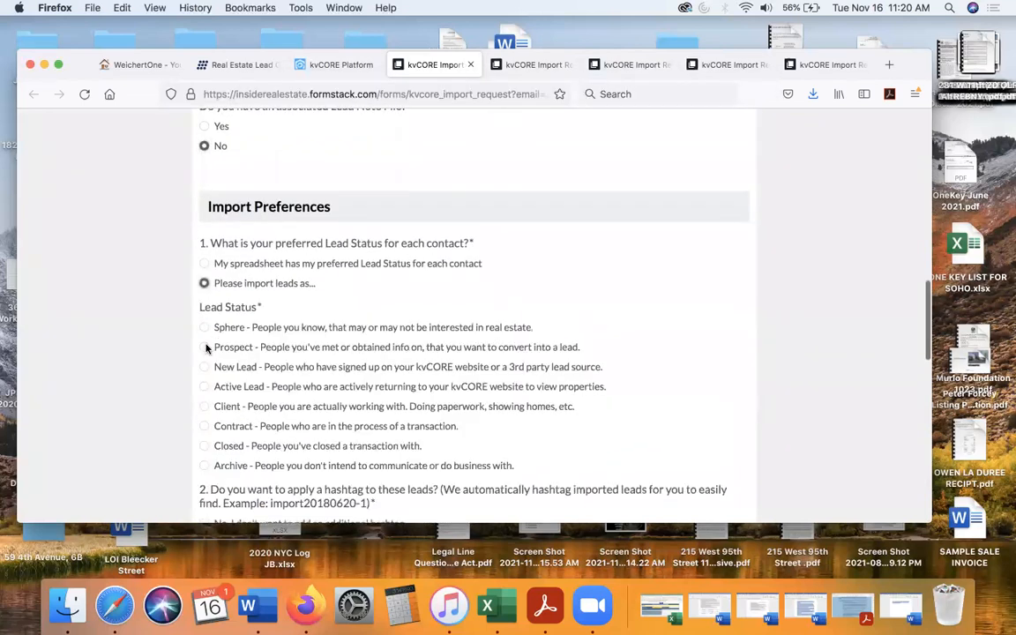
pyautogui.click(204, 347)
# - Tag all leads in this batch with the hashtag 11211 and set their deal type to Buyer
pyautogui.scroll(-5, 206, 349)
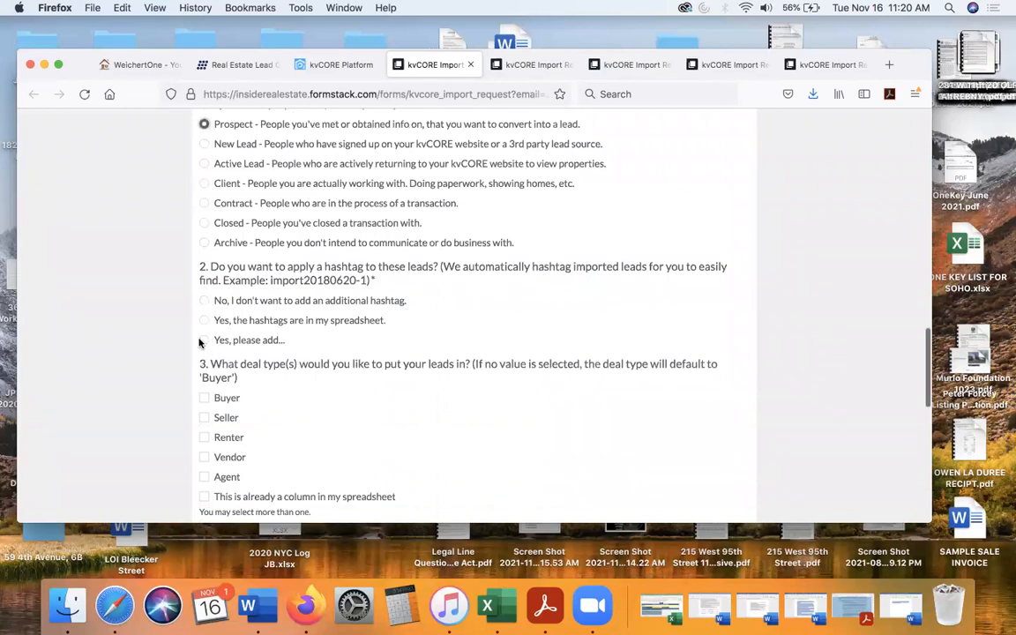
pyautogui.click(204, 340)
pyautogui.click(257, 385)
pyautogui.write('11211')
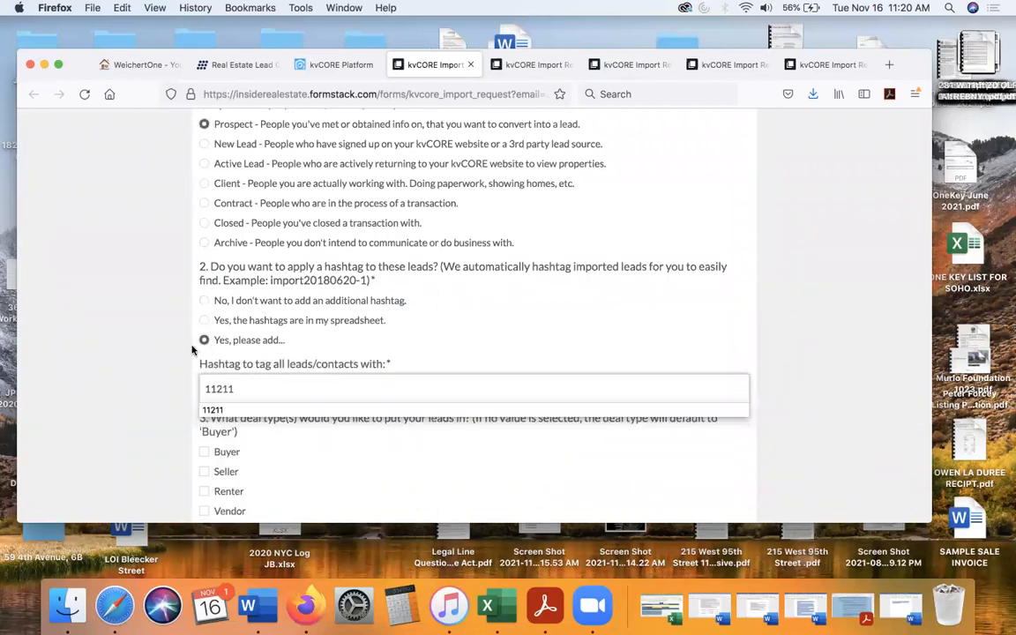
pyautogui.scroll(-1, 336, 344)
pyautogui.scroll(-3, 336, 344)
pyautogui.click(204, 318)
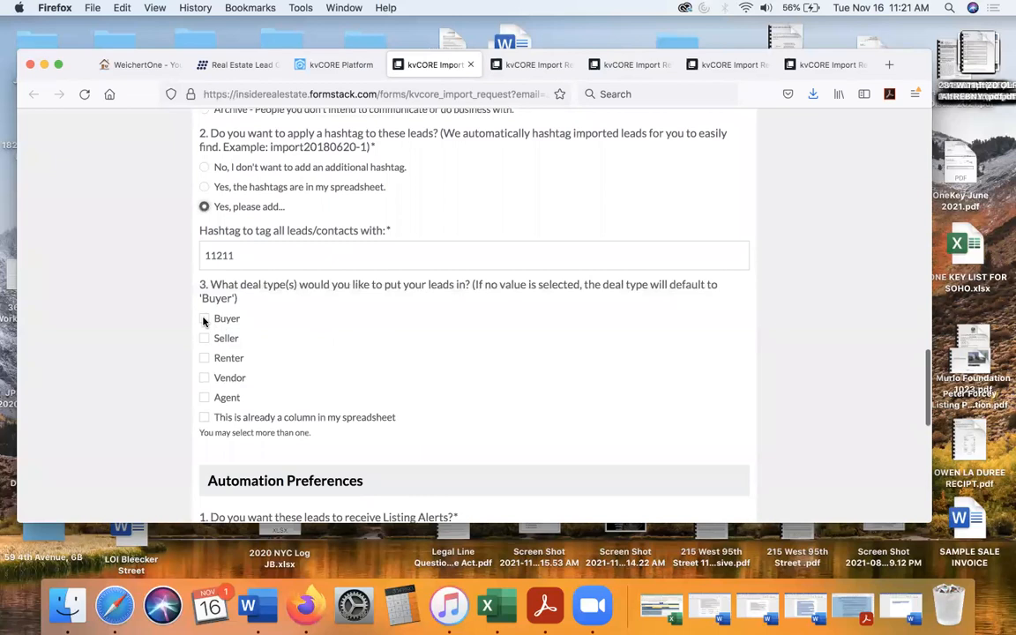
# - Answer No to Listing Alerts and Smart Campaigns, and submit the import file for processing
pyautogui.scroll(-3, 325, 351)
pyautogui.scroll(-3, 322, 351)
pyautogui.click(204, 287)
pyautogui.click(204, 331)
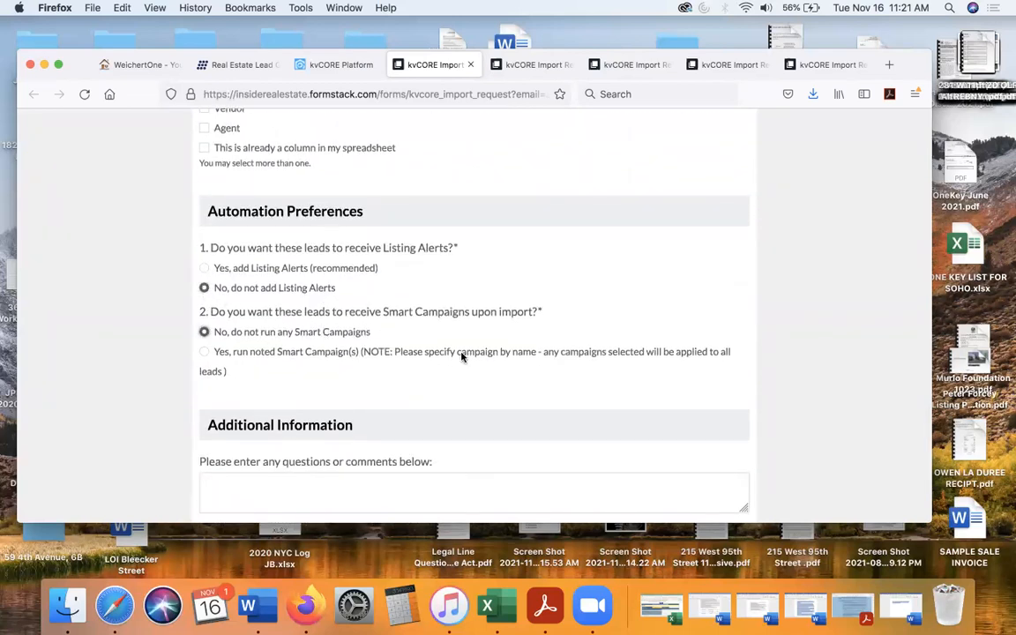
pyautogui.scroll(-4, 664, 438)
pyautogui.click(667, 483)
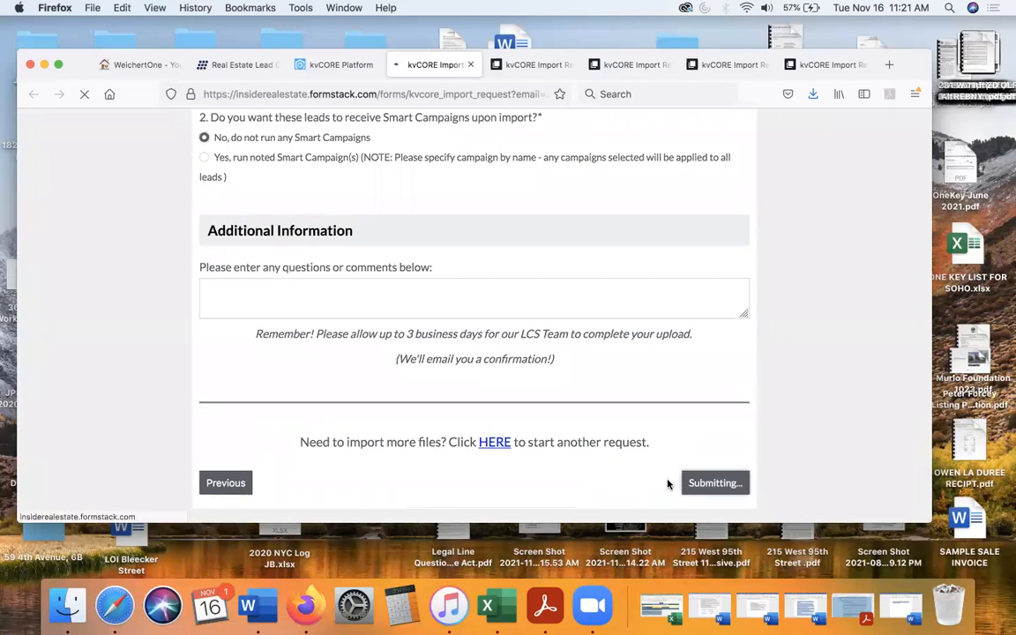